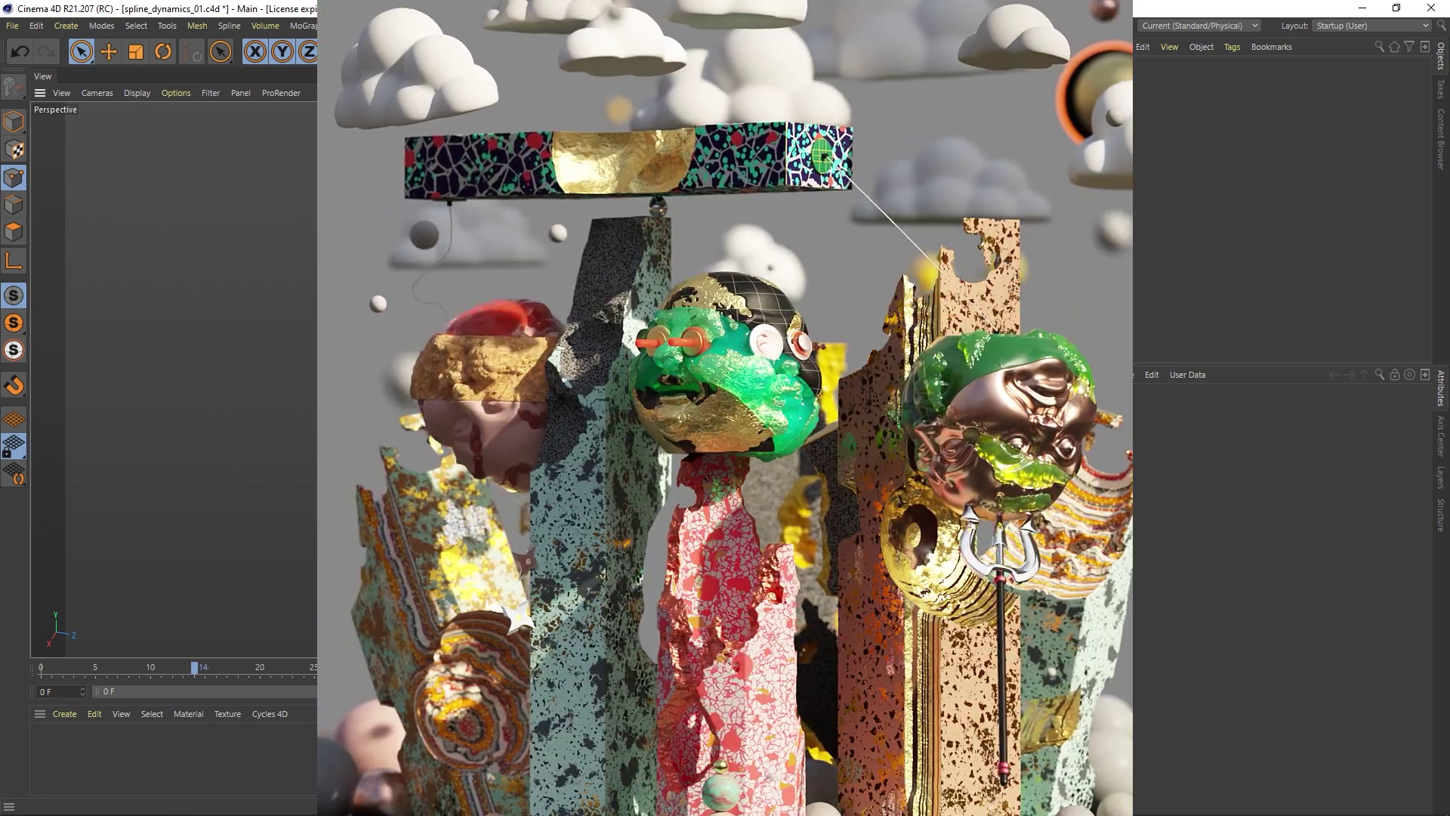
Step: Add a Helix spline to the scene and select it
mouse_move(488, 52)
mouse_down()
mouse_move(505, 97)
mouse_move(611, 94)
mouse_move(626, 152)
mouse_move(626, 130)
mouse_up()
click(625, 129)
alt+drag(599, 393, 595, 384)
alt+middle_drag(595, 384, 635, 369)
mouse_move(488, 52)
mouse_down()
mouse_move(541, 99)
mouse_move(559, 75)
mouse_up()
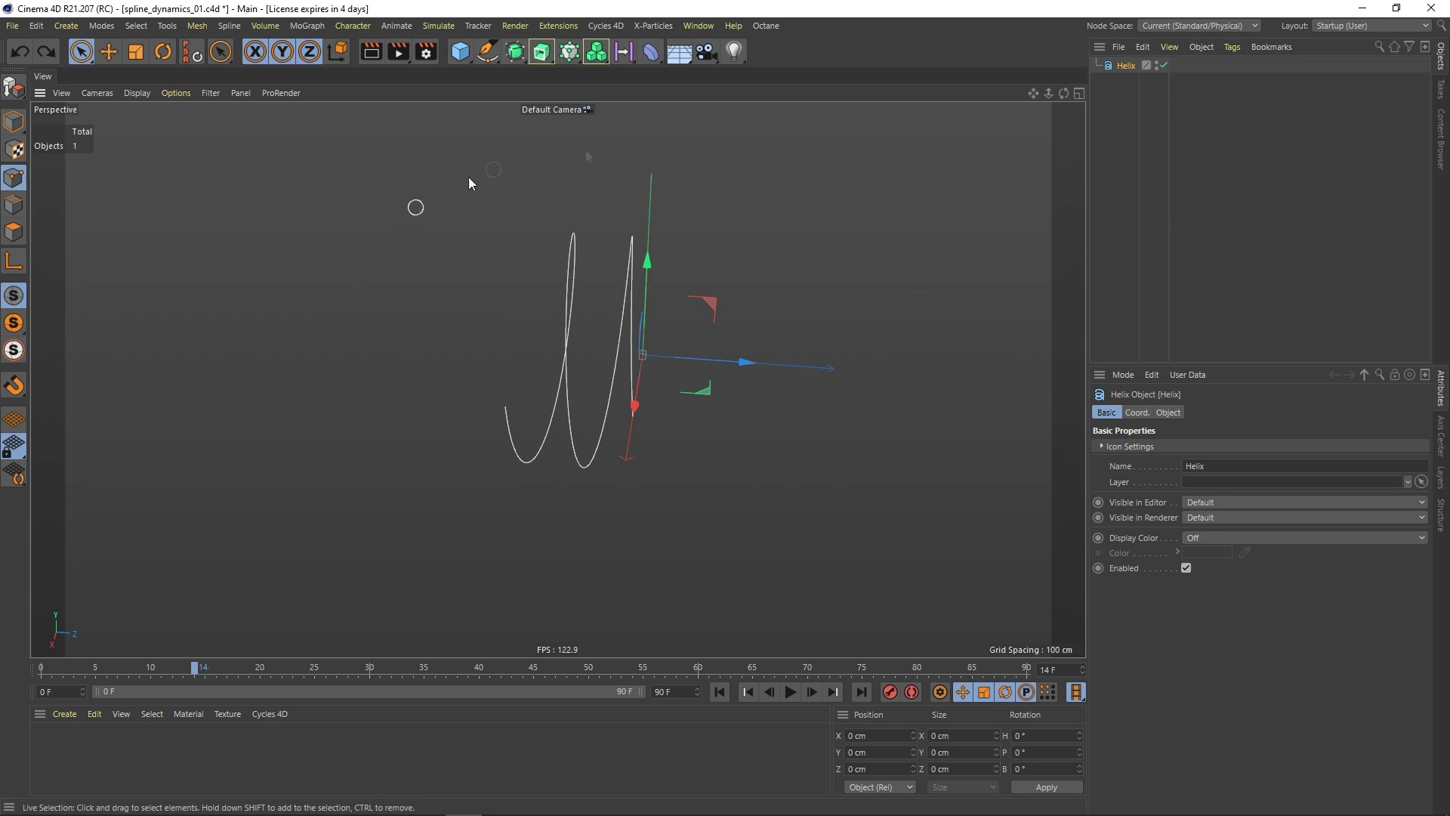
click(1132, 99)
click(1122, 68)
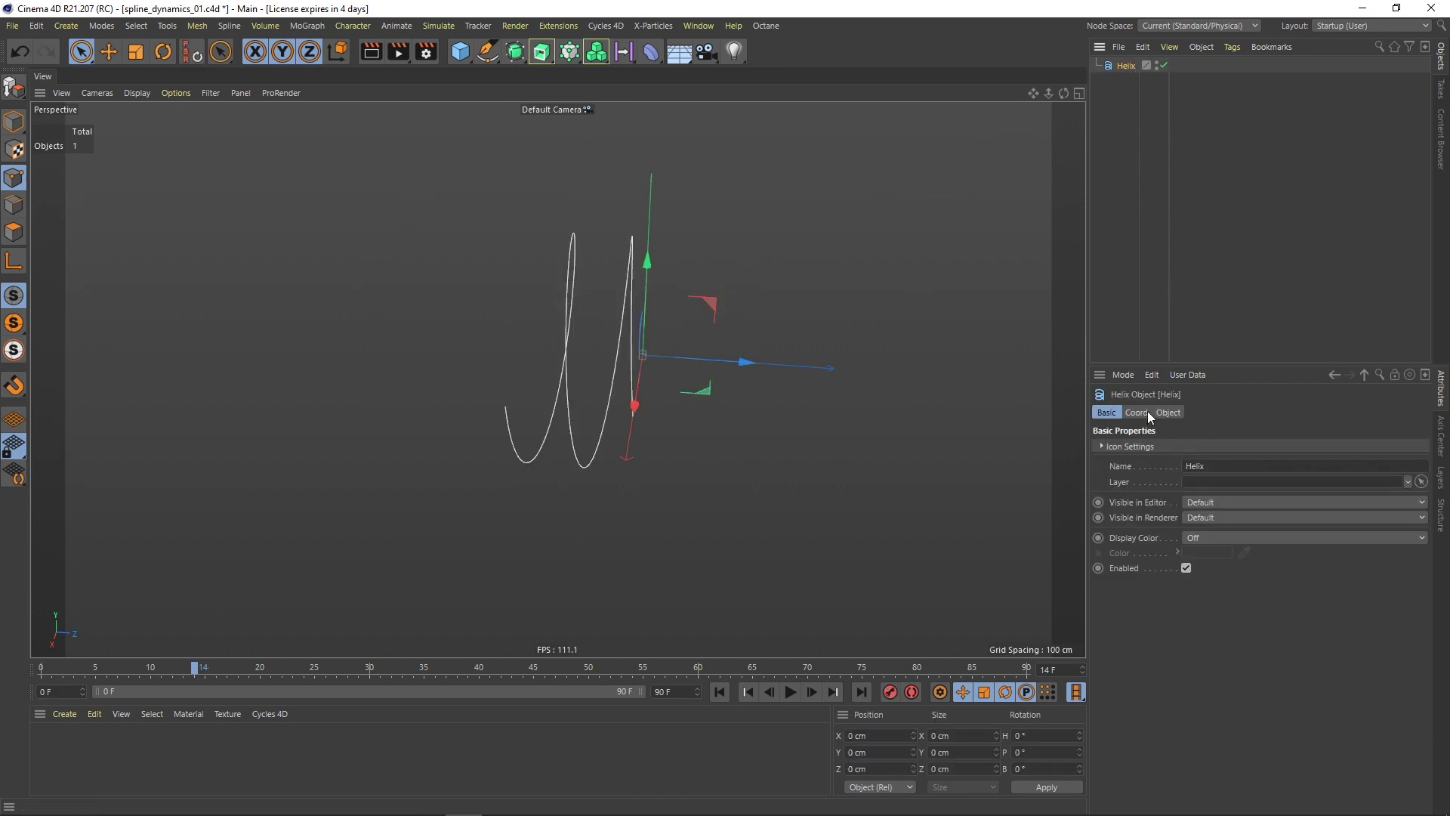
Step: Flatten the helix into a straight line by setting its end radius to 0 and its height to 500 cm
click(1167, 413)
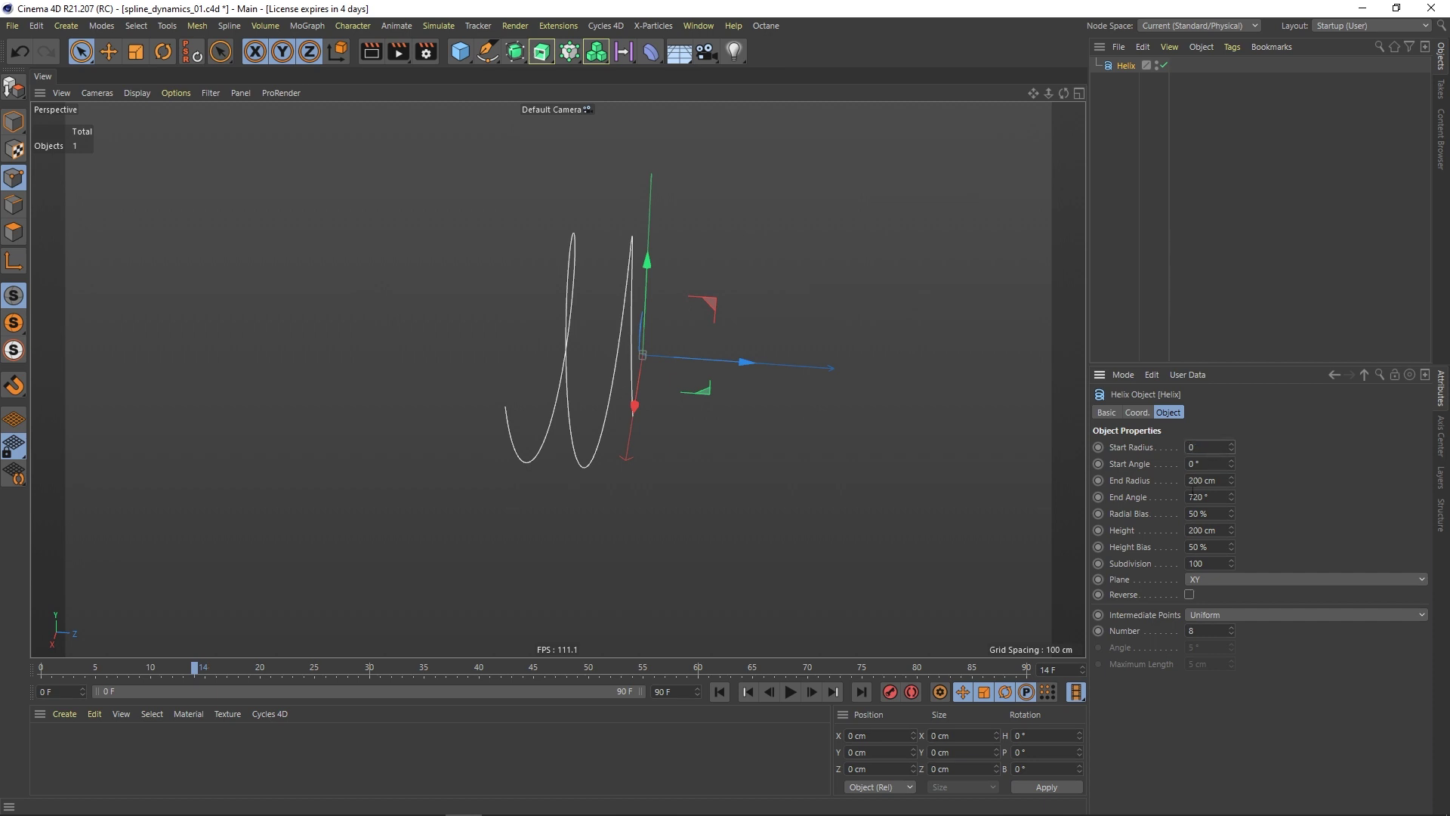
drag(1213, 483, 1118, 457)
text(0)
key(Return)
mouse_move(595, 349)
alt+mouse_down()
mouse_move(603, 377)
mouse_move(605, 358)
alt+mouse_up()
mouse_move(605, 358)
alt+right_down()
mouse_move(639, 349)
mouse_move(612, 349)
alt+right_up()
alt+middle_drag(610, 350, 636, 359)
mouse_move(636, 361)
alt+mouse_down()
mouse_move(629, 377)
mouse_move(647, 372)
alt+mouse_up()
text(500)
key(Return)
click(1170, 562)
Step: Convert the straightened helix into an editable spline
alt+right_drag(692, 363, 772, 357)
click(11, 86)
scroll(615, 371, up, 2)
alt+middle_drag(736, 364, 722, 374)
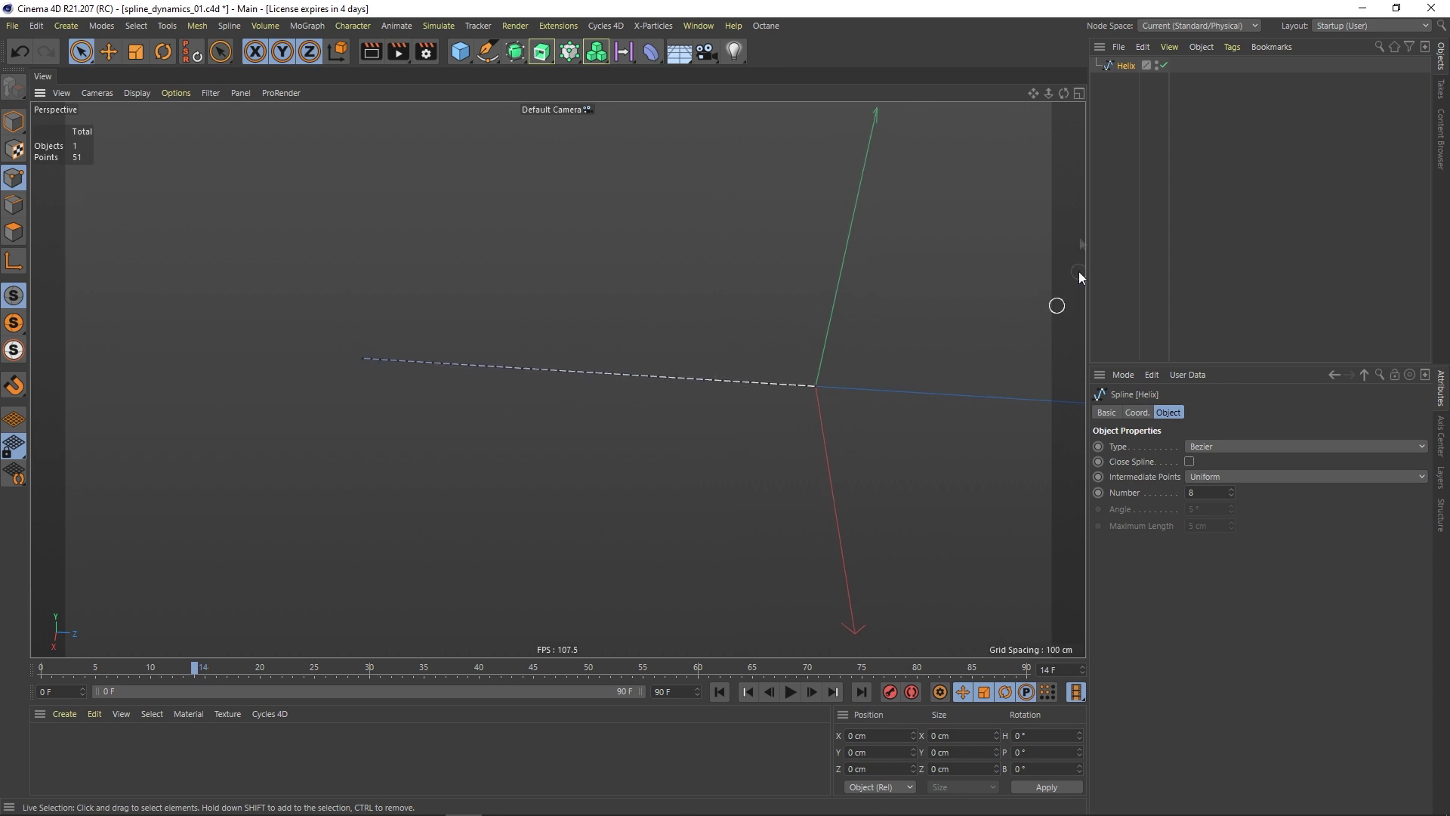
alt+drag(621, 80, 656, 70)
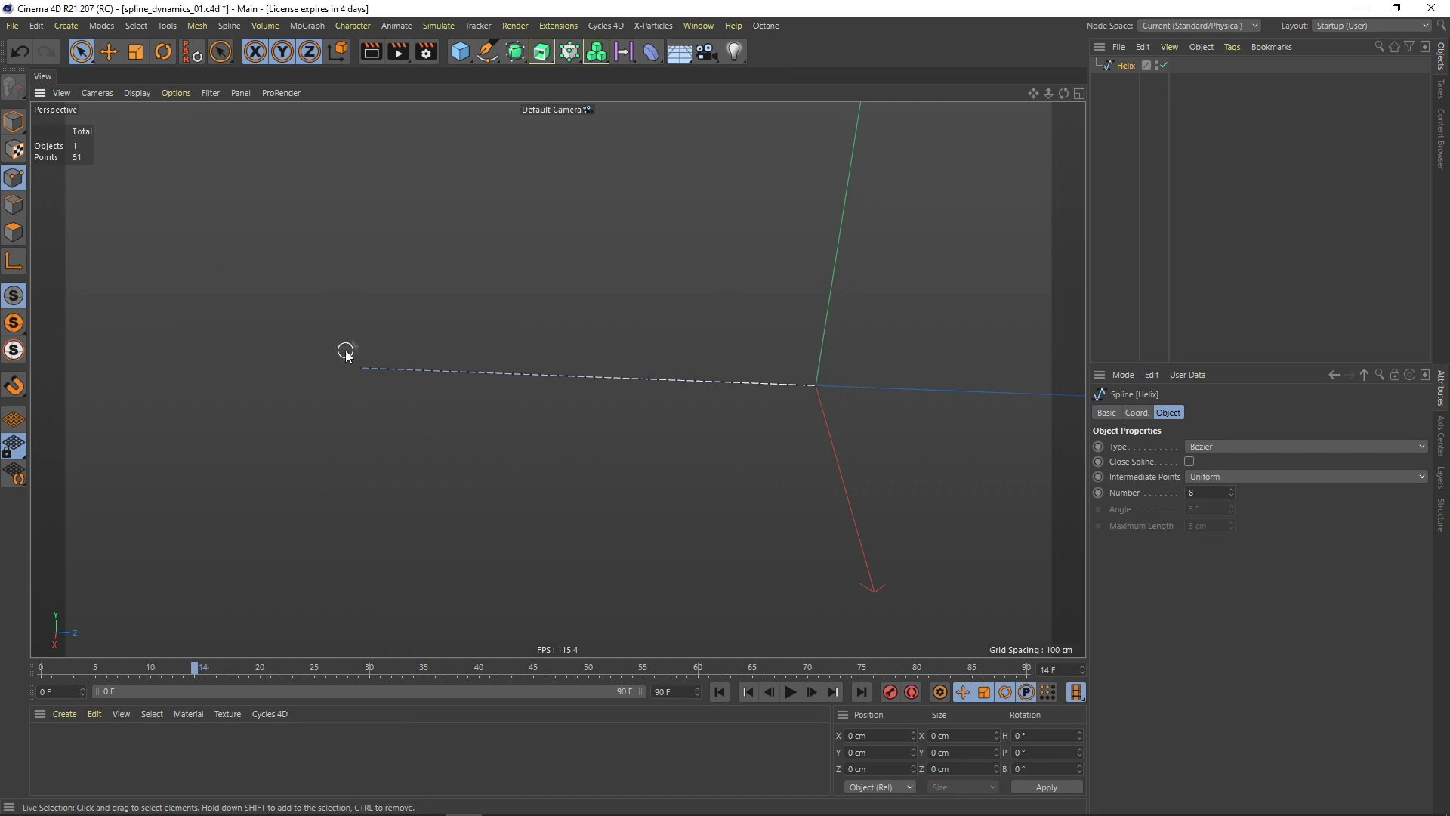
Step: Deselect the spline, add a null object and name it "start"
key(ctrl+shift+a)
click(460, 51)
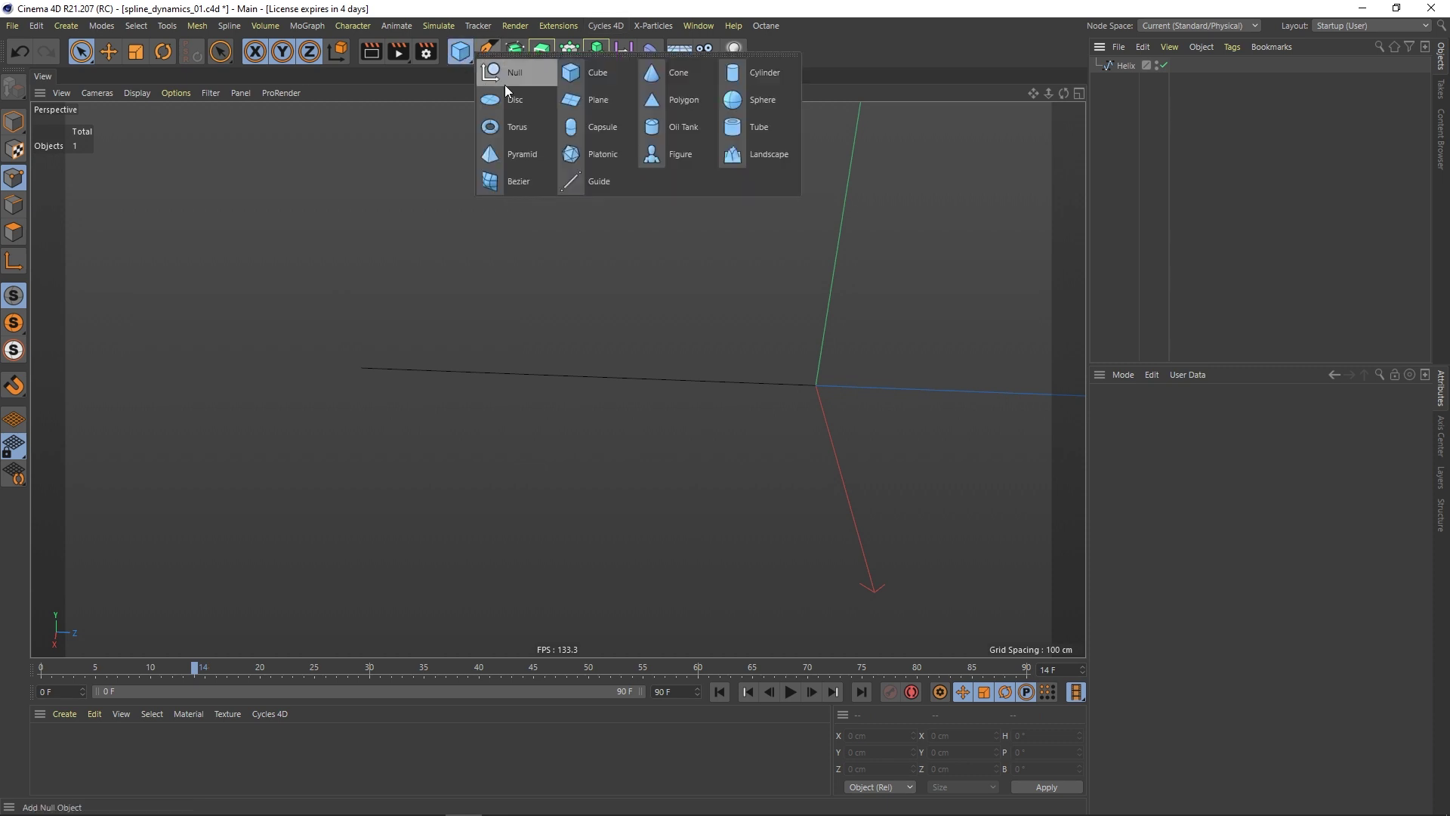
click(518, 75)
double_click(1126, 68)
text(start)
key(Return)
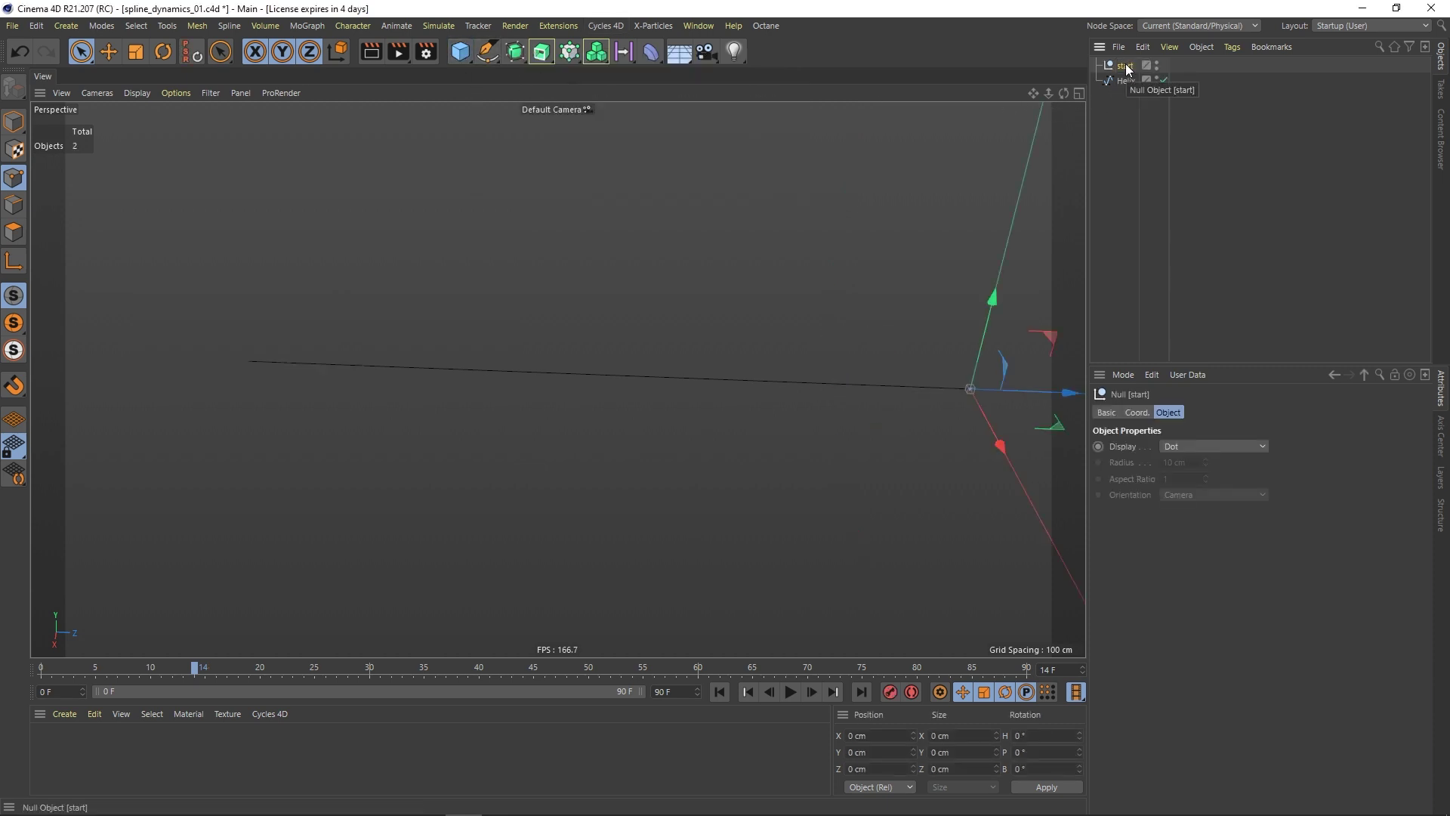
Step: Change the start null's display shape to Star
alt+middle_drag(997, 368, 899, 365)
click(1133, 97)
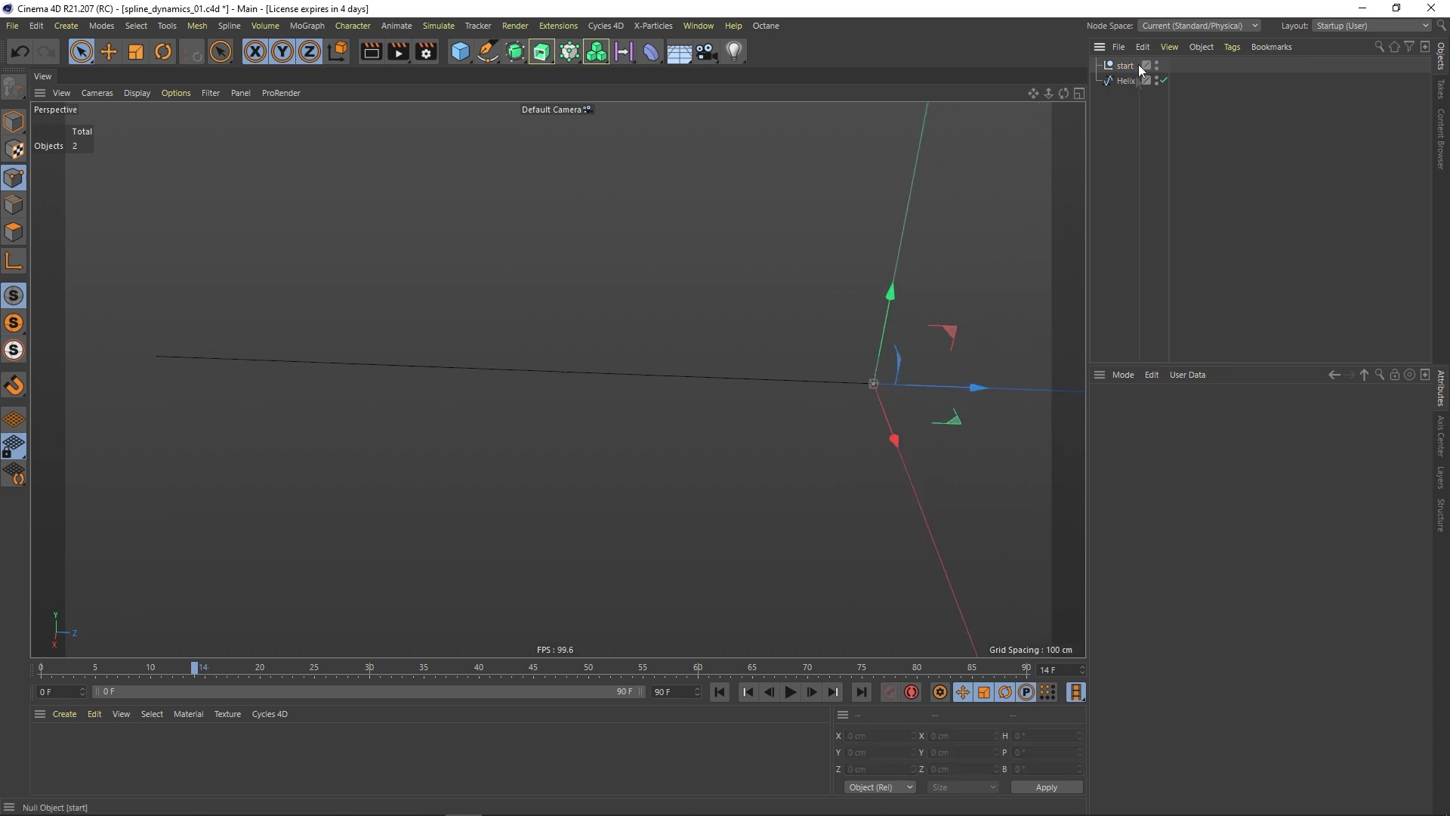
click(1124, 66)
click(1216, 446)
click(1190, 627)
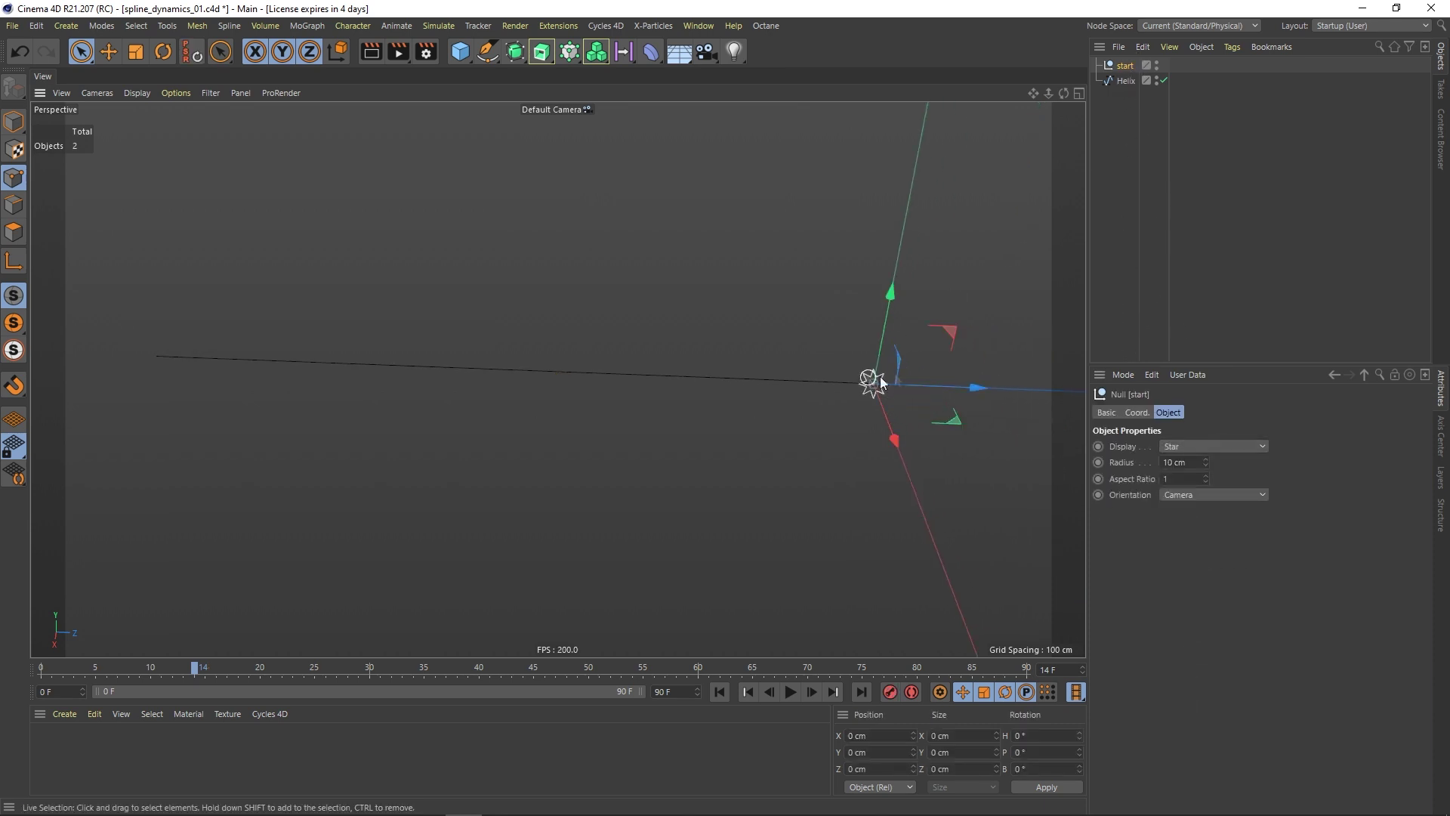
Step: Turn on the start null's display color and make it bright green
click(1106, 412)
click(1208, 538)
click(1204, 582)
click(1207, 552)
drag(1171, 549, 1187, 548)
click(1283, 565)
click(1184, 608)
click(816, 346)
alt+right_drag(816, 347, 759, 384)
alt+middle_drag(785, 391, 820, 429)
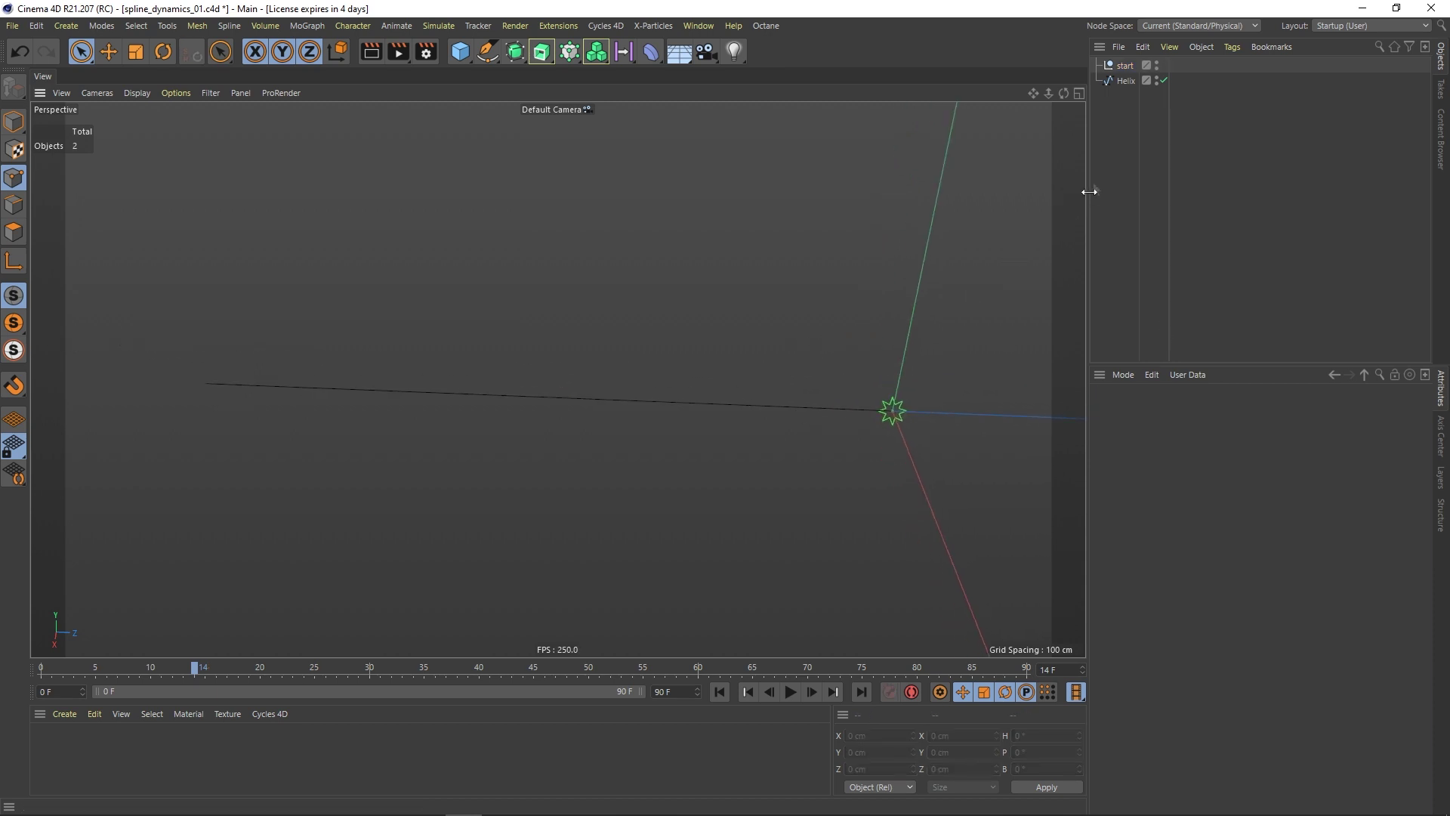
Step: Duplicate the start null and name the copy "end"
ctrl+drag(1125, 70, 1126, 80)
double_click(1126, 80)
text(end)
key(Return)
Step: Move the end null to the far end of the spline by setting its Z position to -500 cm
drag(991, 416, 718, 404)
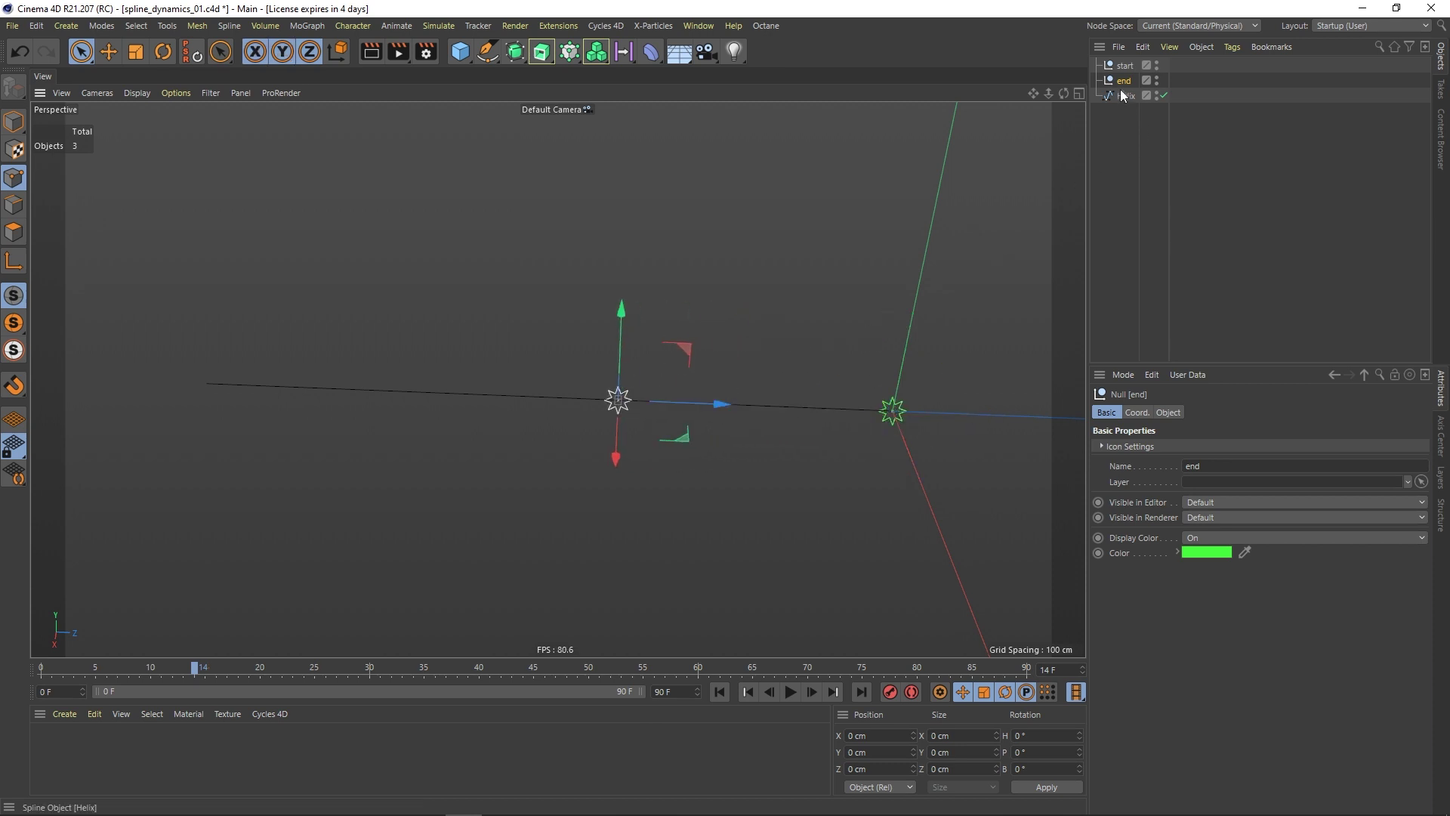
click(1136, 413)
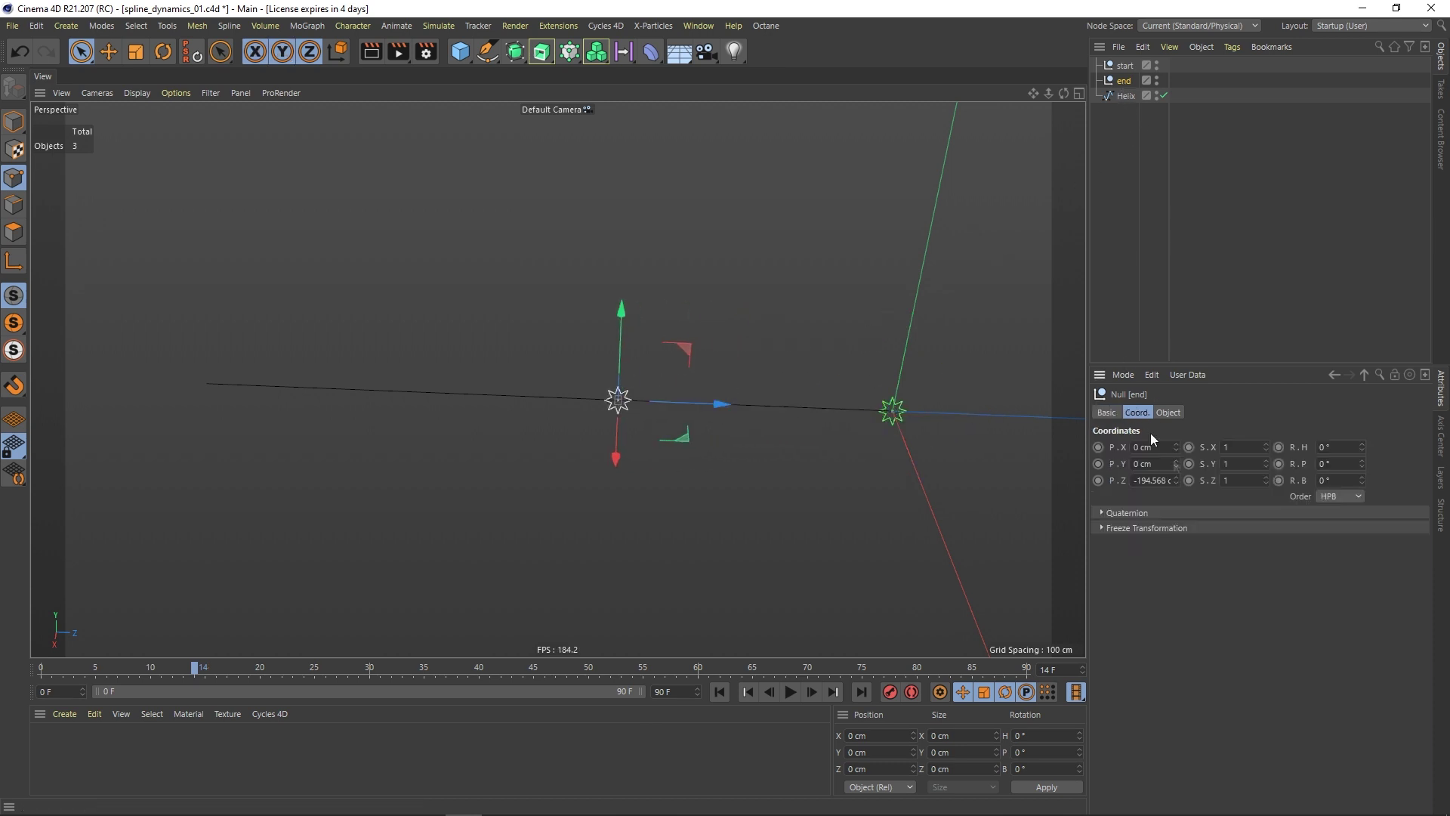
click(1142, 484)
text(-500)
key(Return)
alt+middle_drag(390, 418, 487, 415)
alt+right_drag(479, 392, 469, 395)
alt+middle_drag(469, 393, 462, 396)
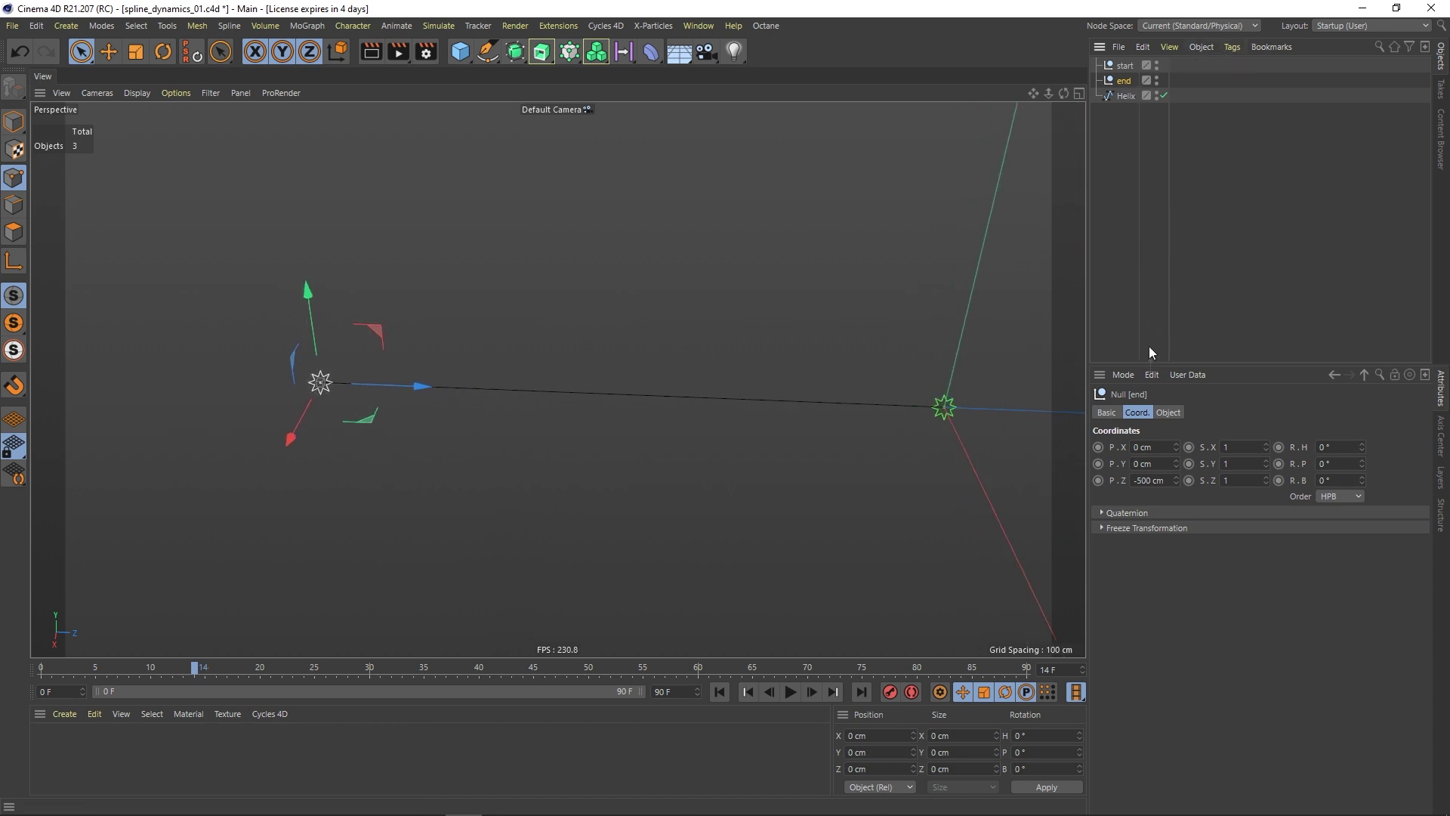
Step: Change the end null's display color to red
click(1106, 413)
click(1192, 551)
drag(1226, 552, 1105, 553)
click(1165, 606)
click(939, 321)
alt+right_drag(687, 384, 618, 397)
alt+drag(618, 397, 662, 393)
Step: Add a Spline Dynamics hair tag to the Helix spline
right_click(1127, 95)
mouse_move(1173, 155)
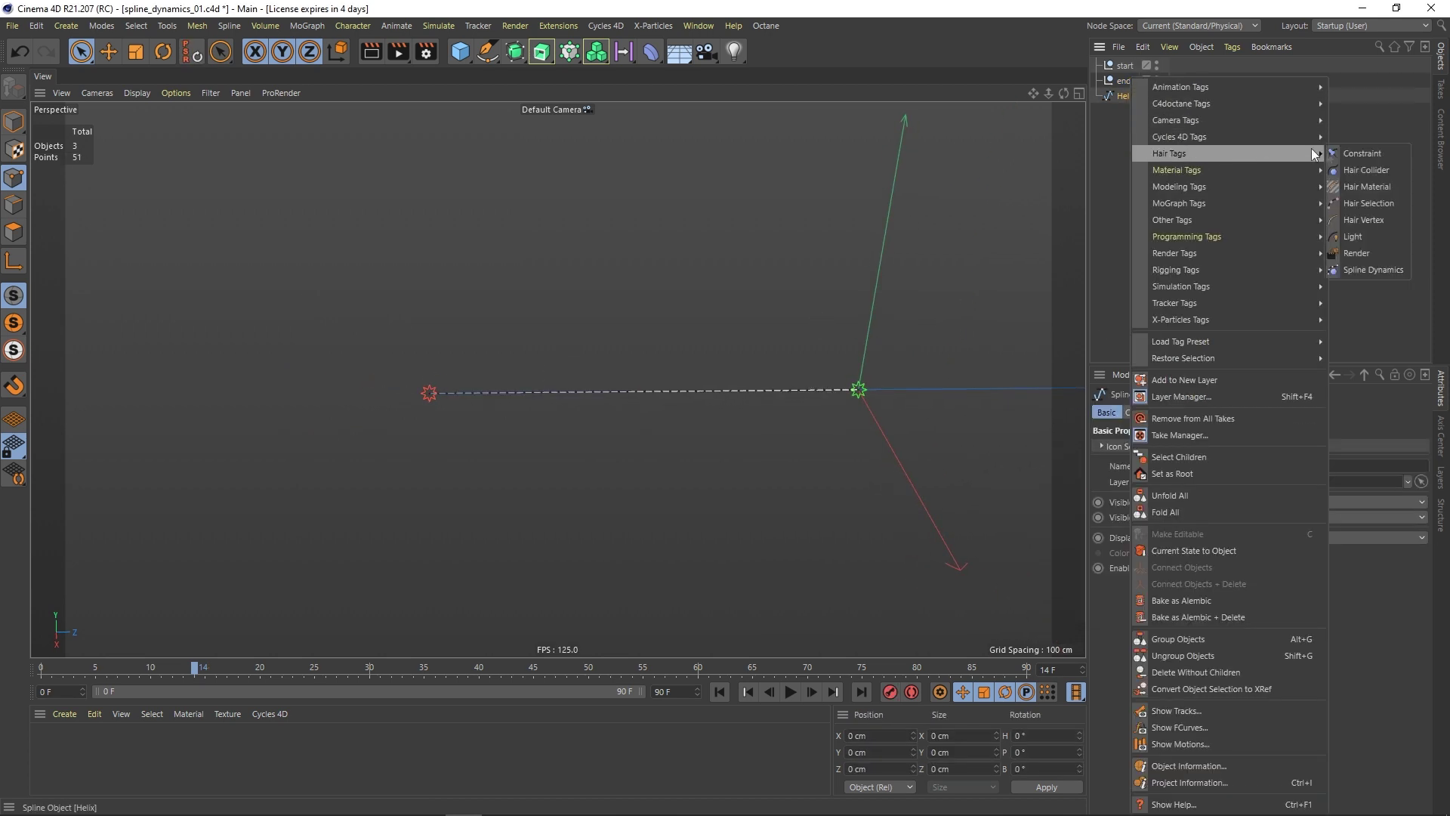
click(1365, 269)
click(1217, 188)
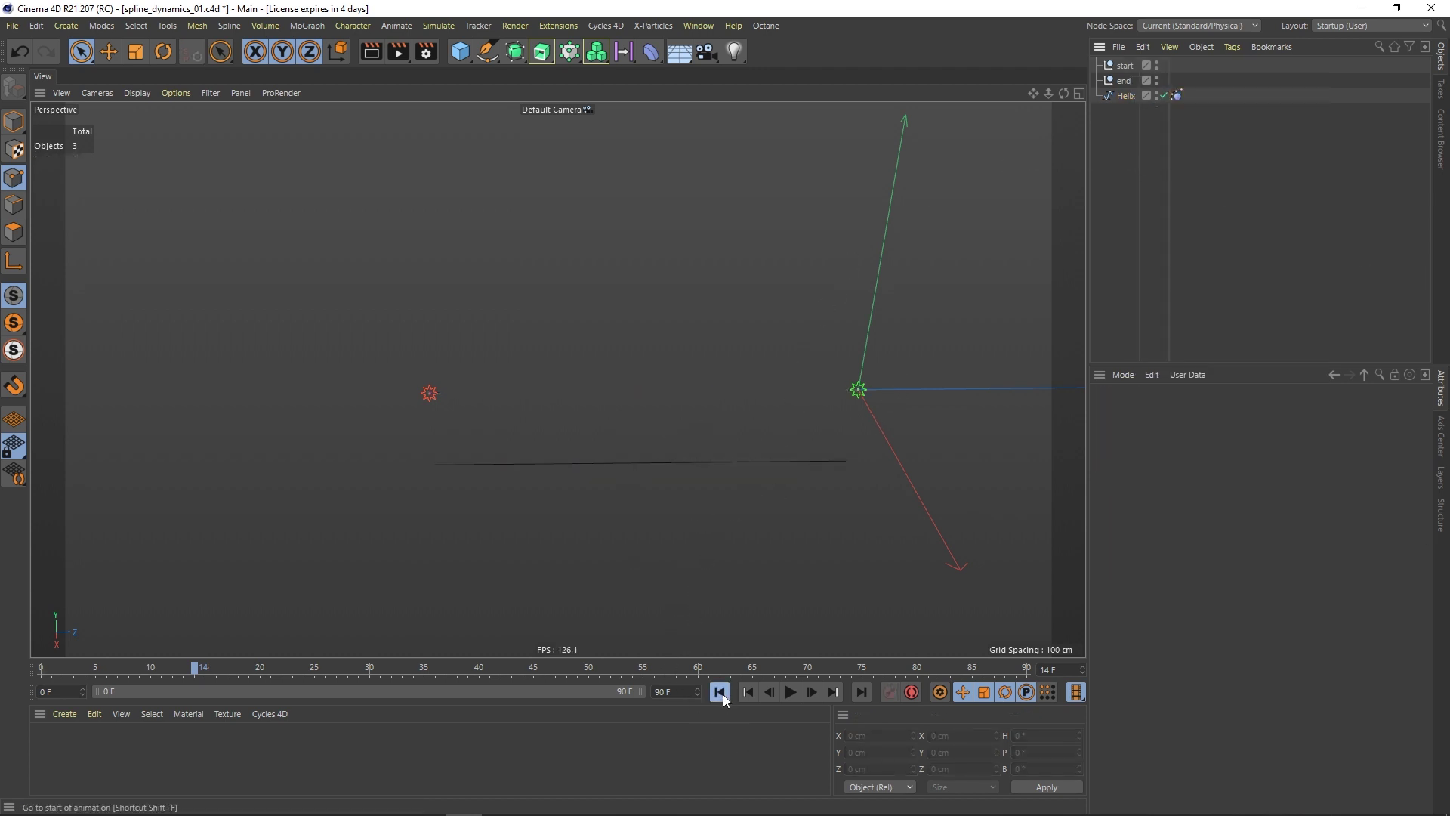
Step: Play the simulation to check how the unconstrained spline behaves, and return to the first frame
click(791, 692)
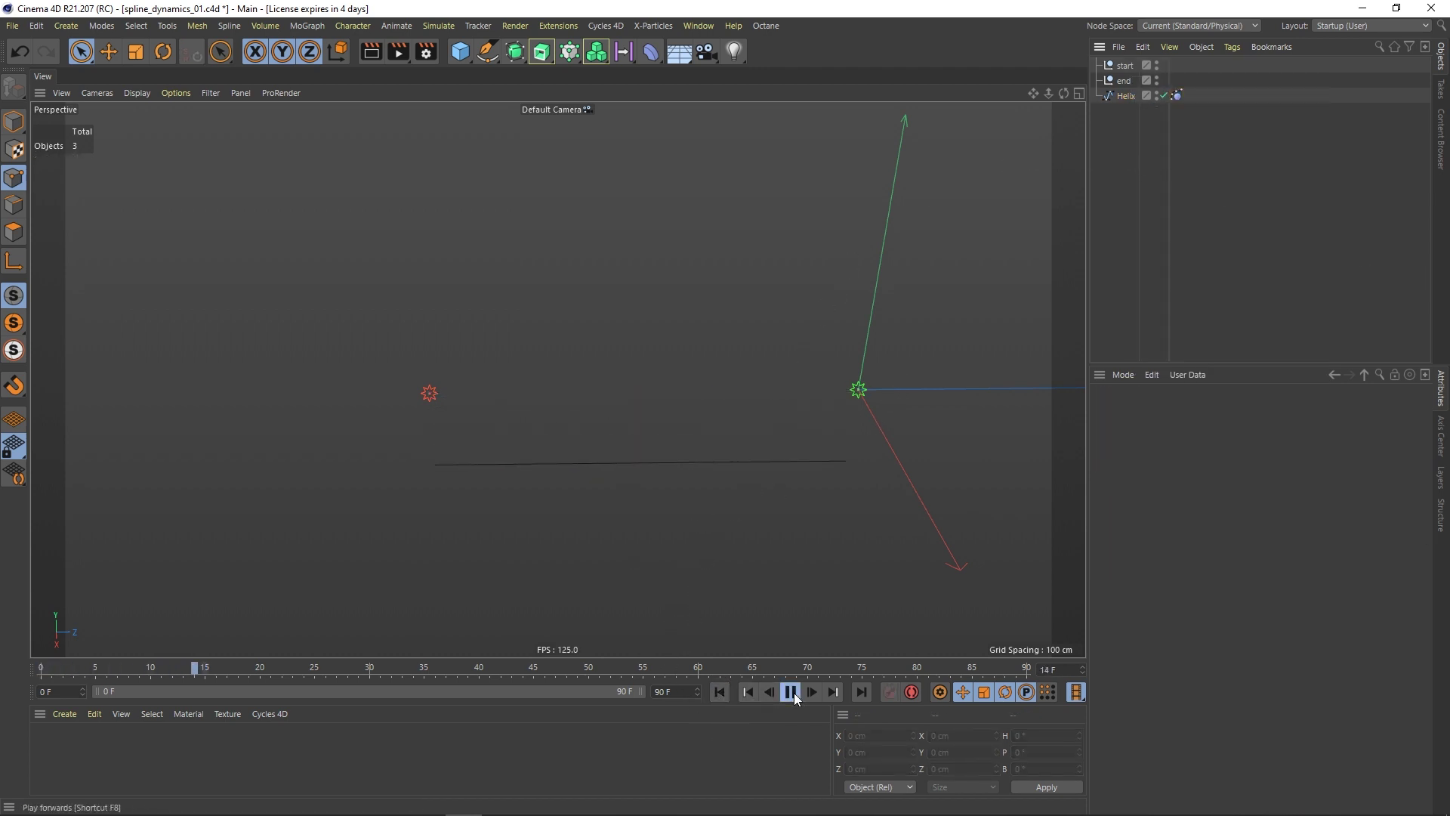
click(719, 692)
alt+drag(879, 381, 818, 420)
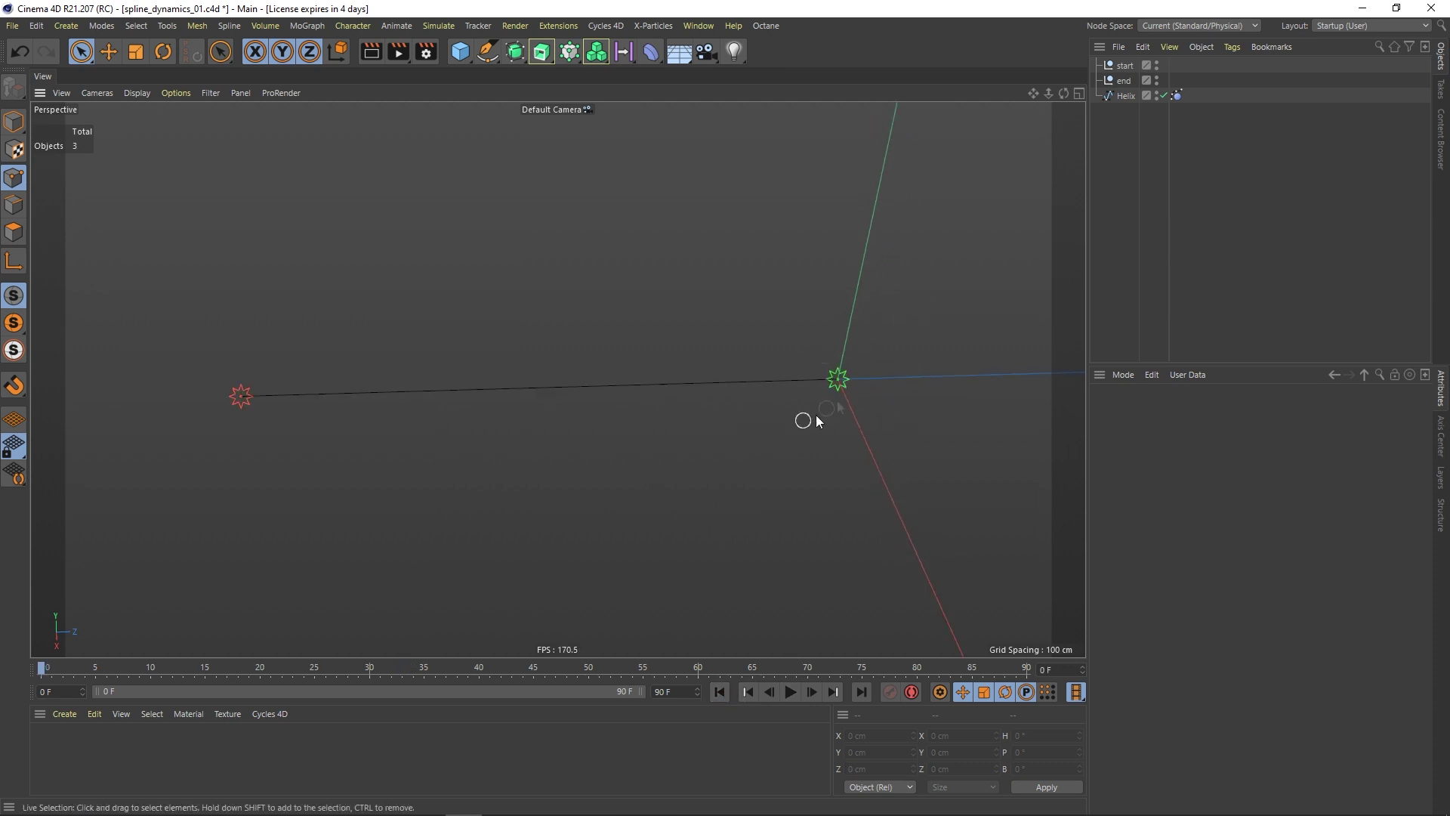
Step: Add two hair Constraint tags to the Helix spline
right_click(1126, 95)
mouse_move(1167, 146)
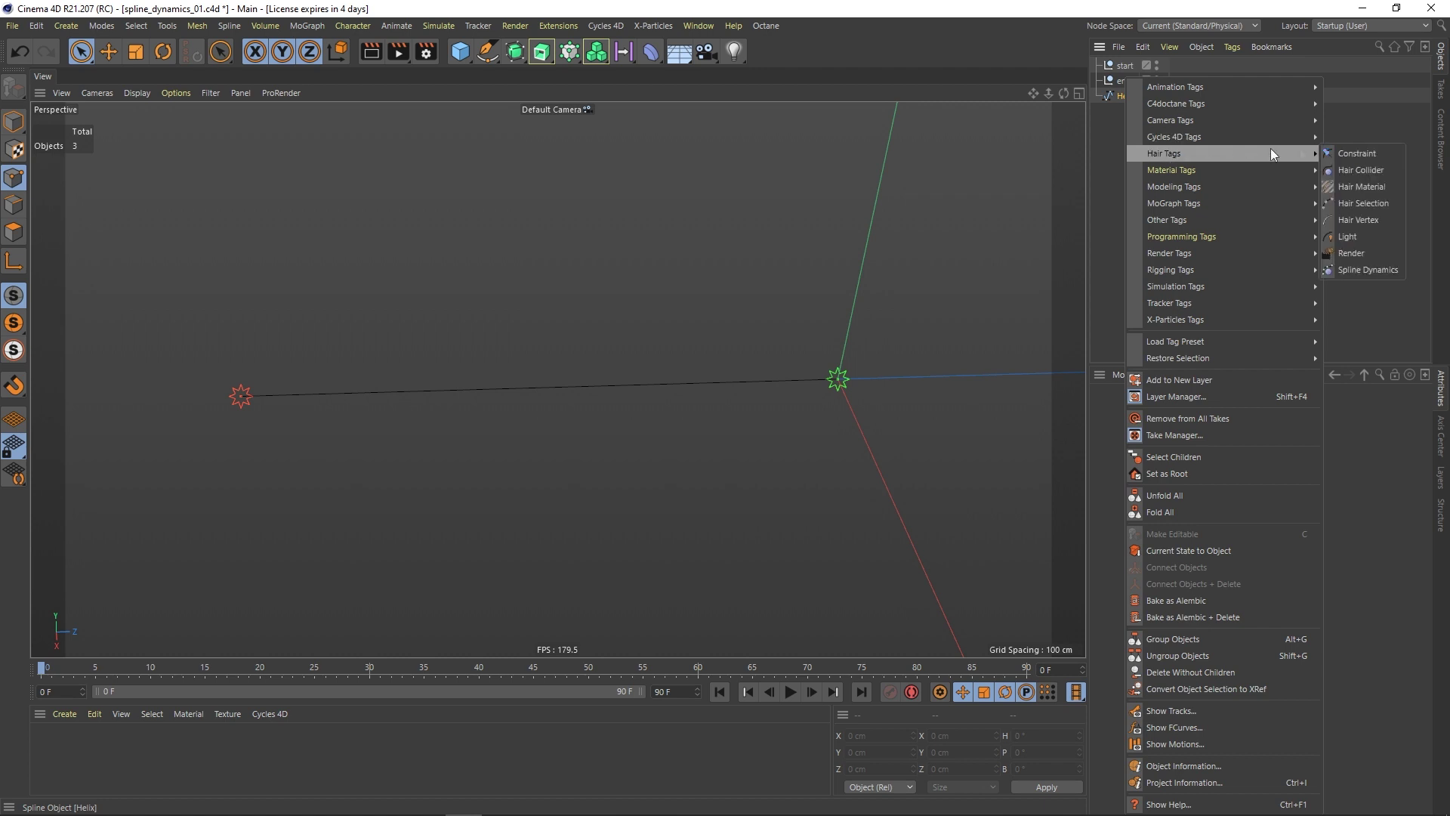
click(1355, 156)
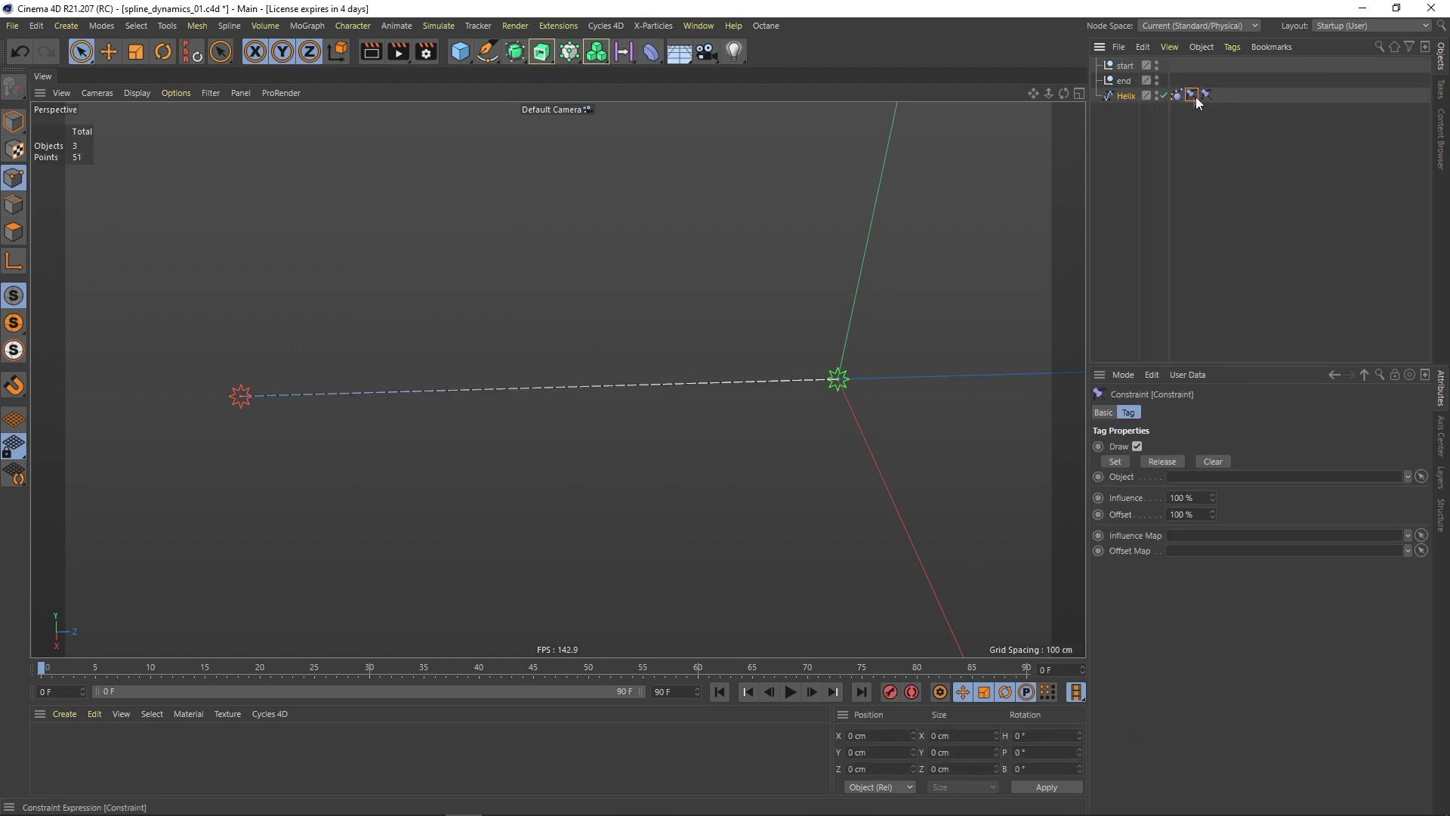
Step: Constrain the spline point at the green null to the start null using the first Constraint tag
click(1118, 96)
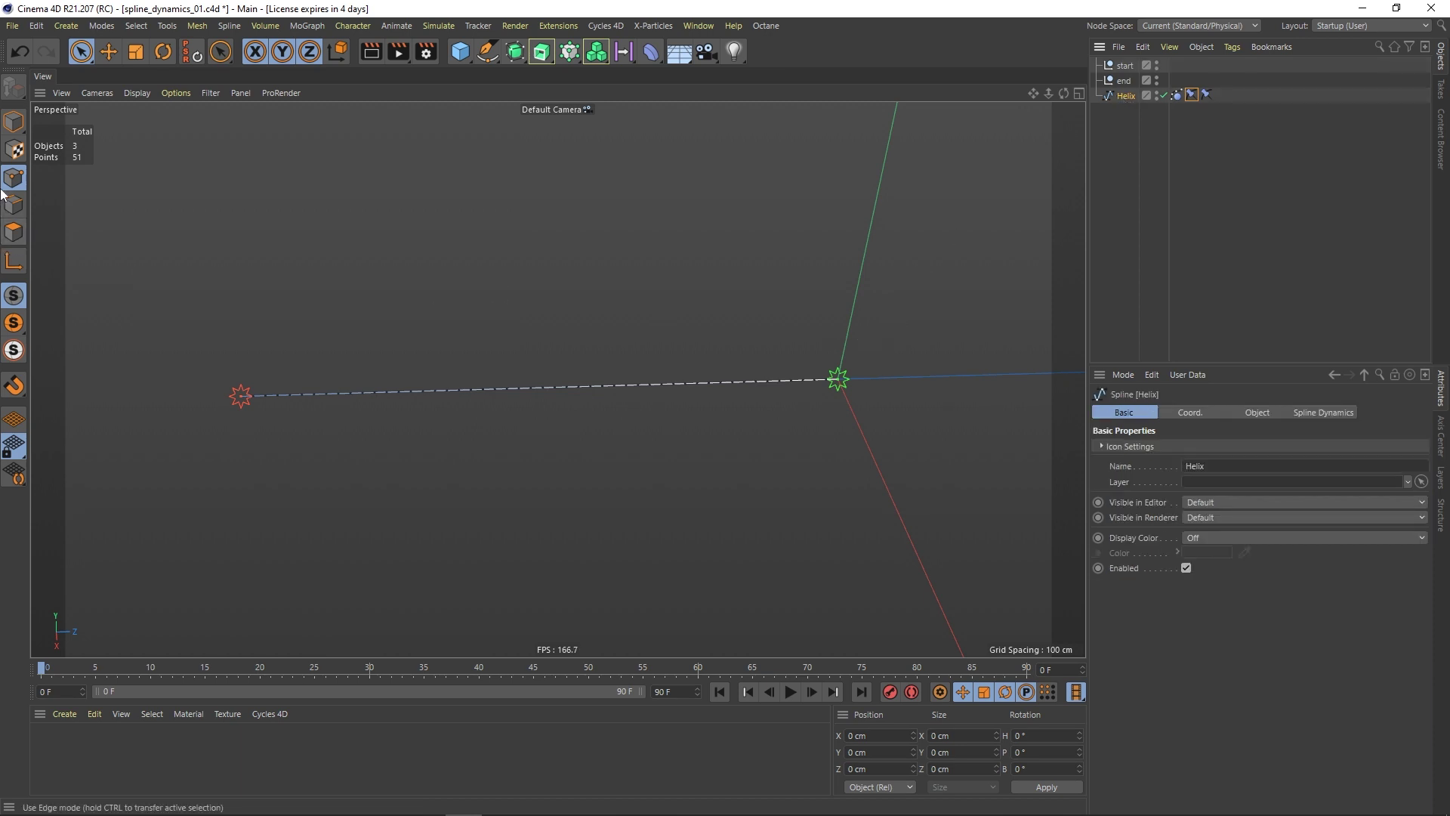
click(841, 374)
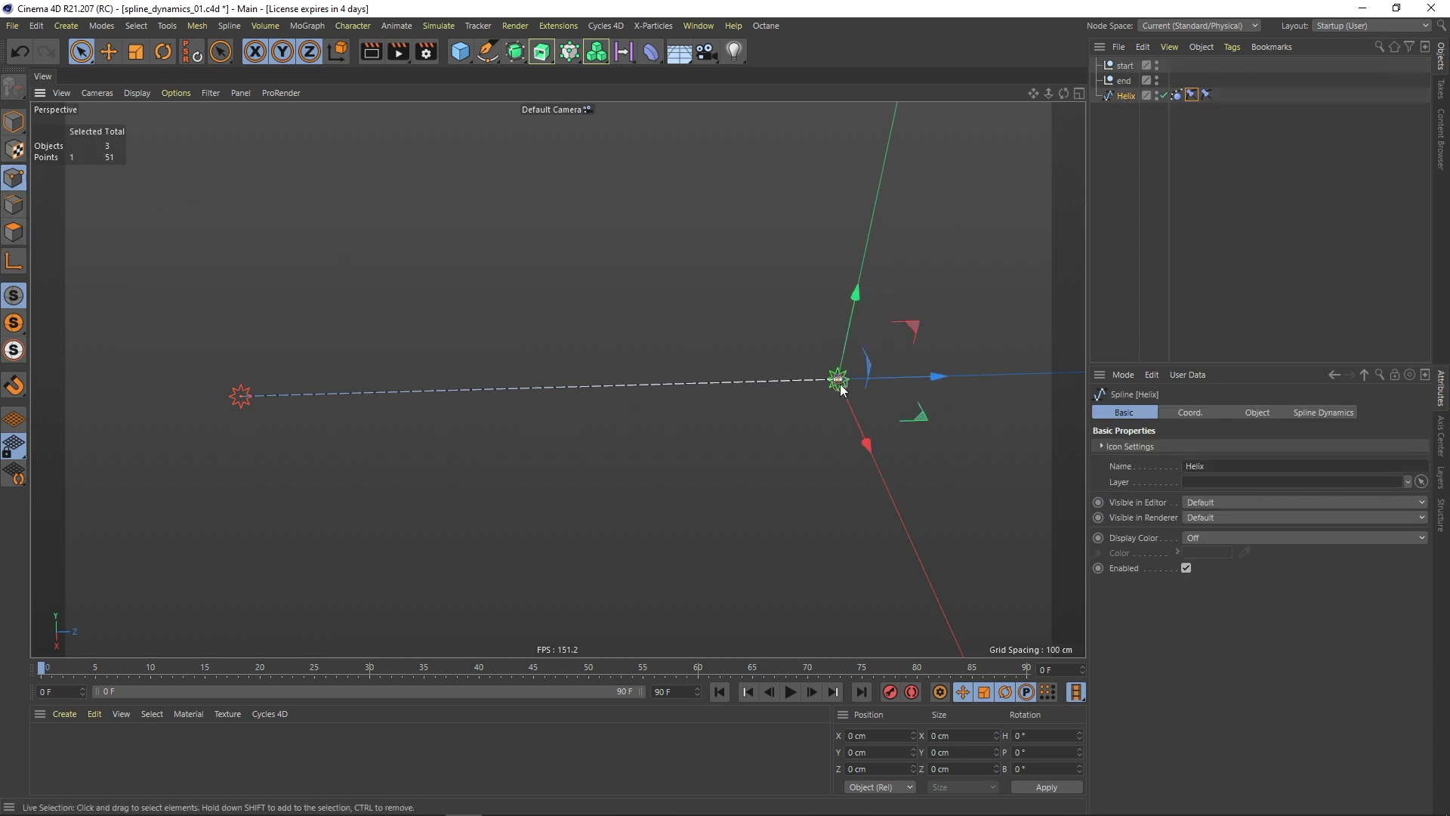
click(1192, 96)
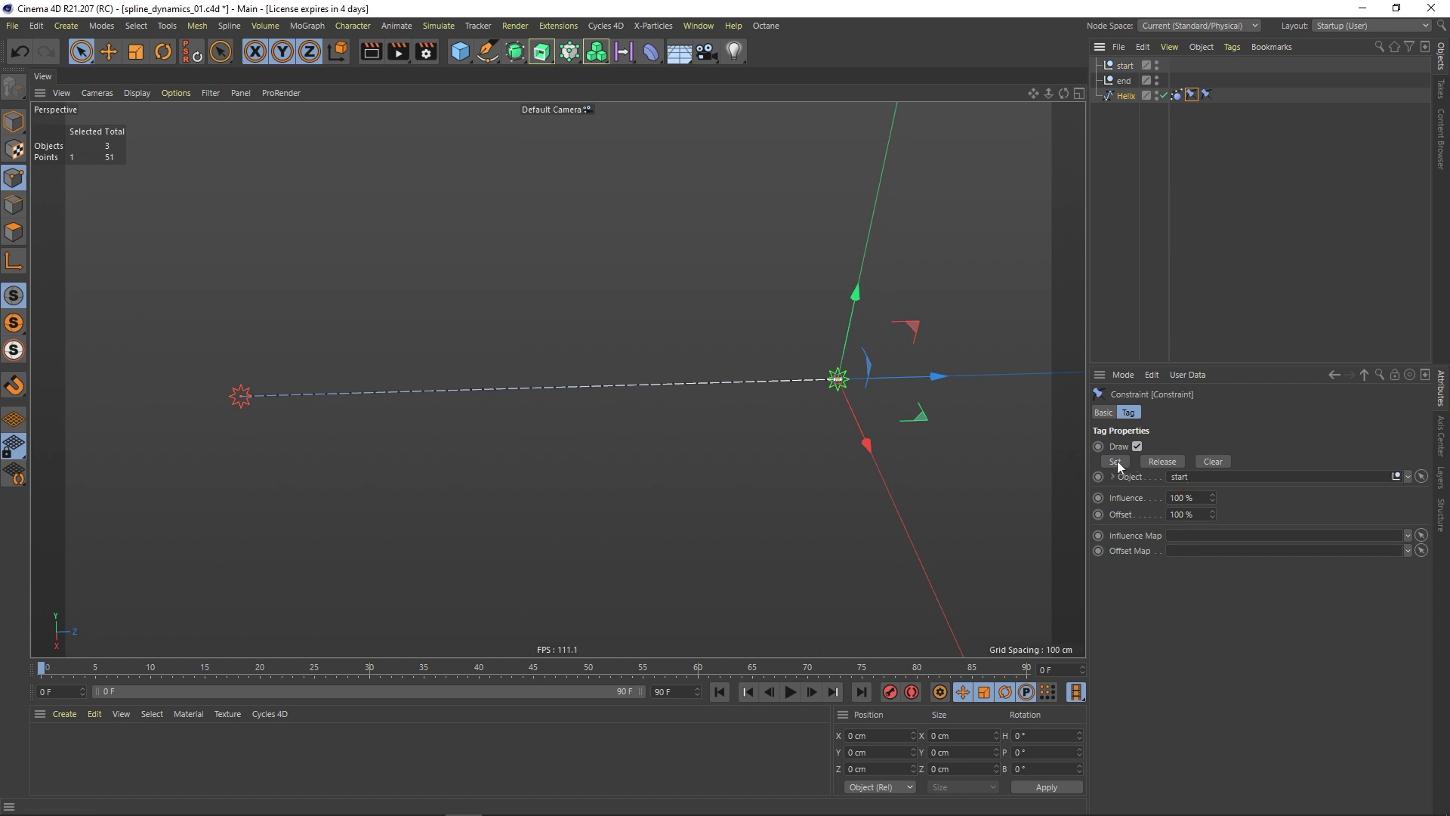
Step: Play the simulation to check the spline pinned at the start null, and return to the first frame
click(791, 692)
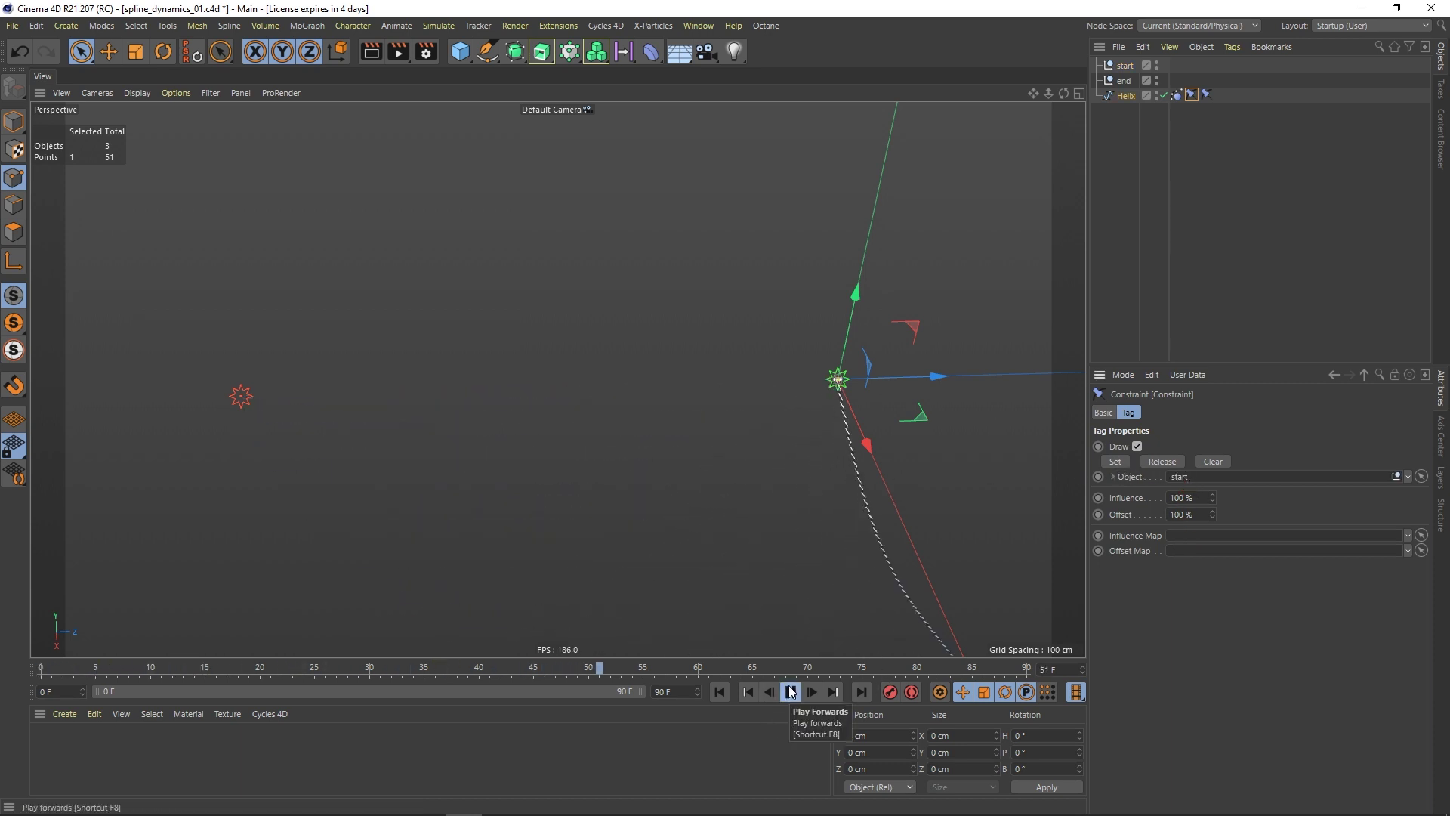
click(791, 692)
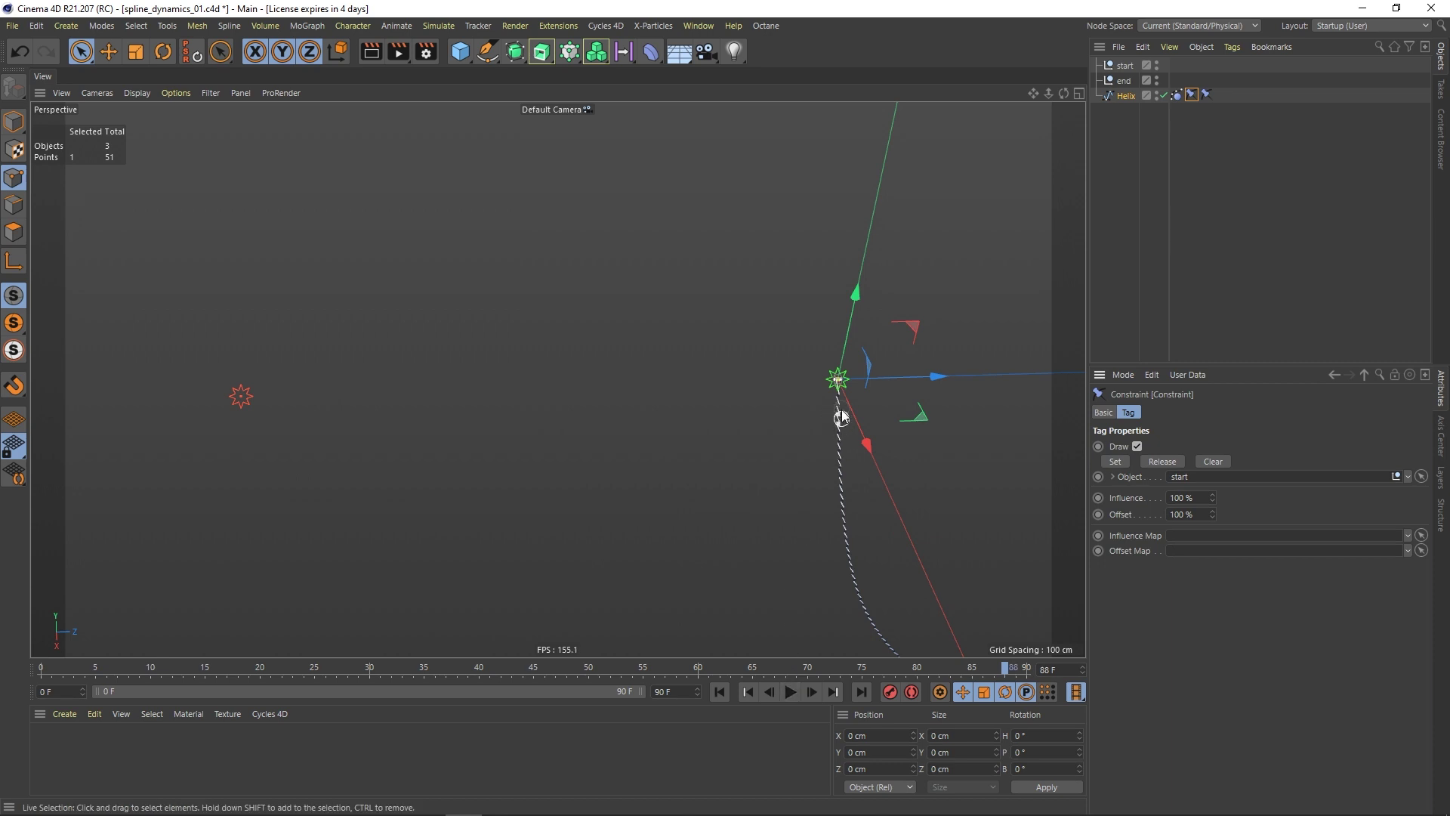
click(722, 692)
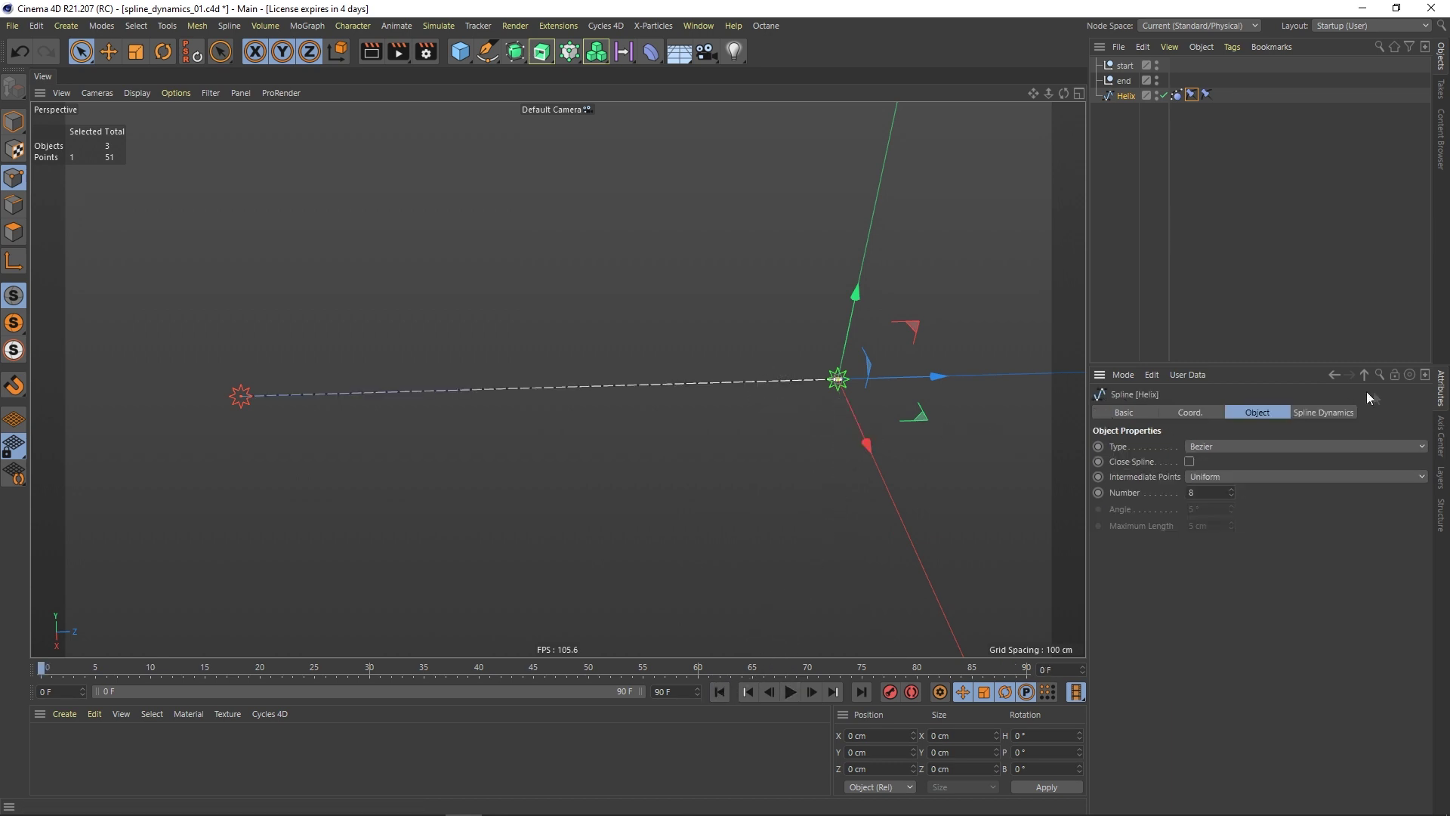
Step: Change the spline type to B-Spline, replay the simulation and return to frame 0
click(1415, 449)
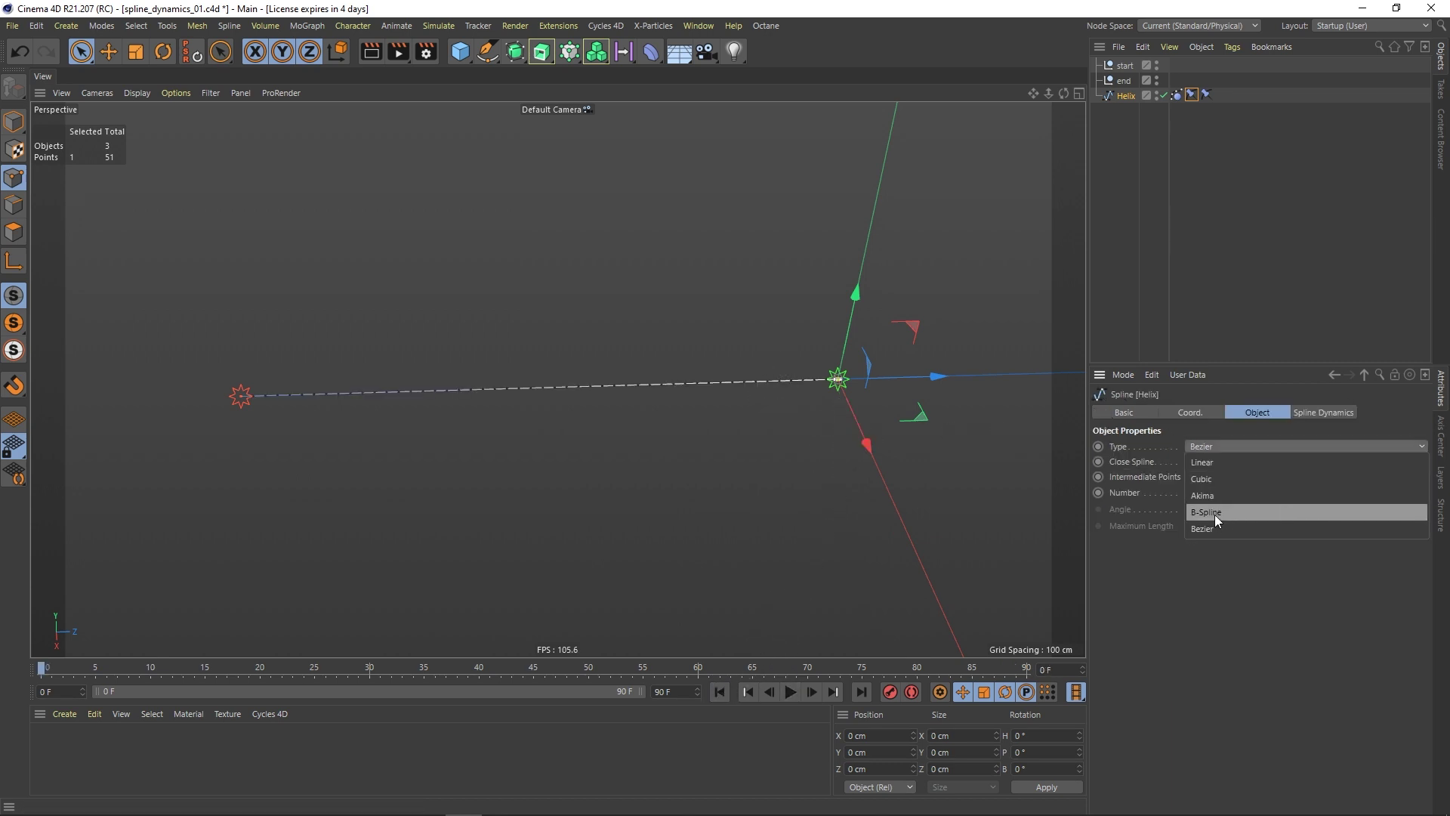
click(1214, 514)
click(790, 692)
click(789, 691)
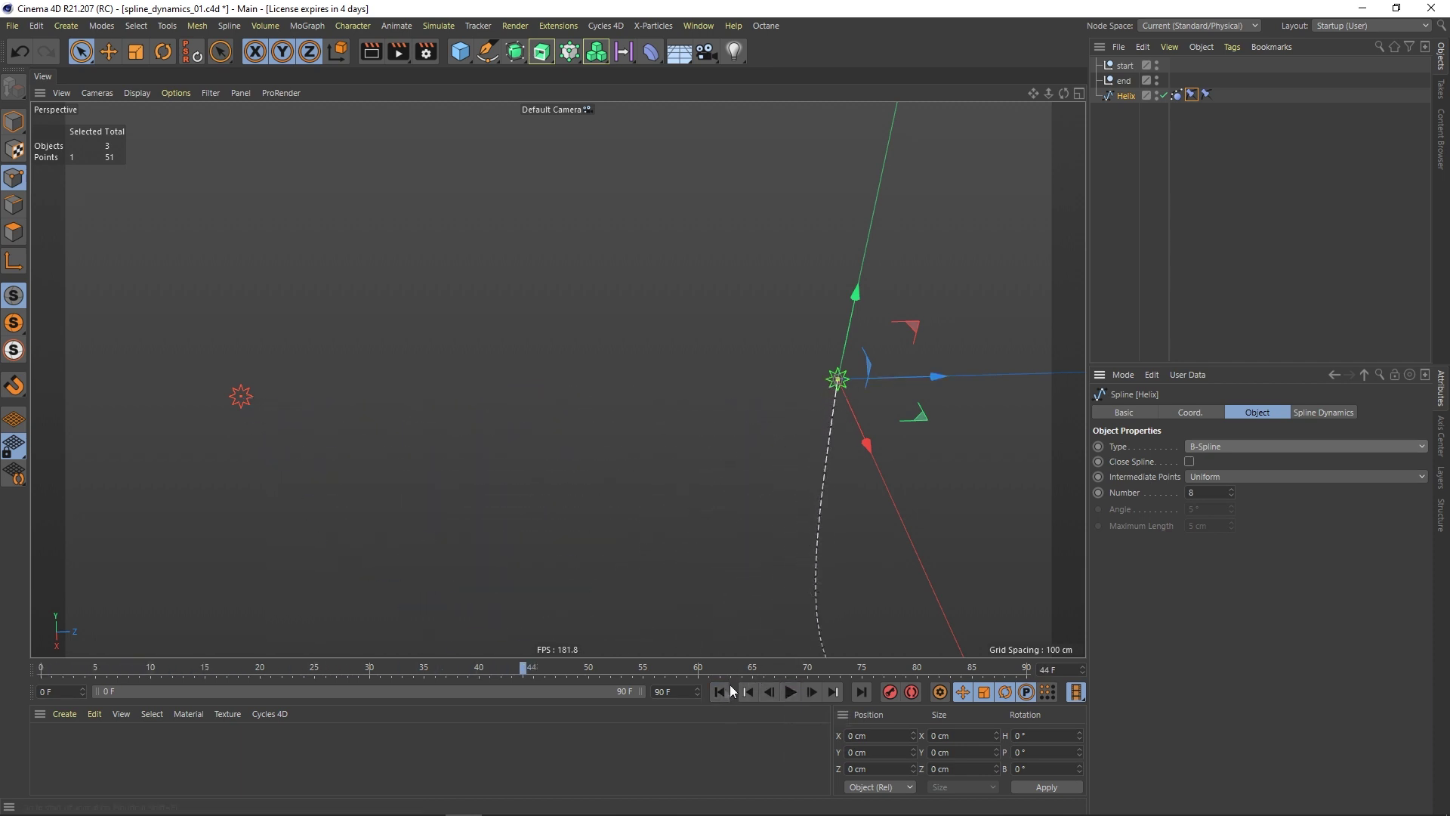
key(shift+f)
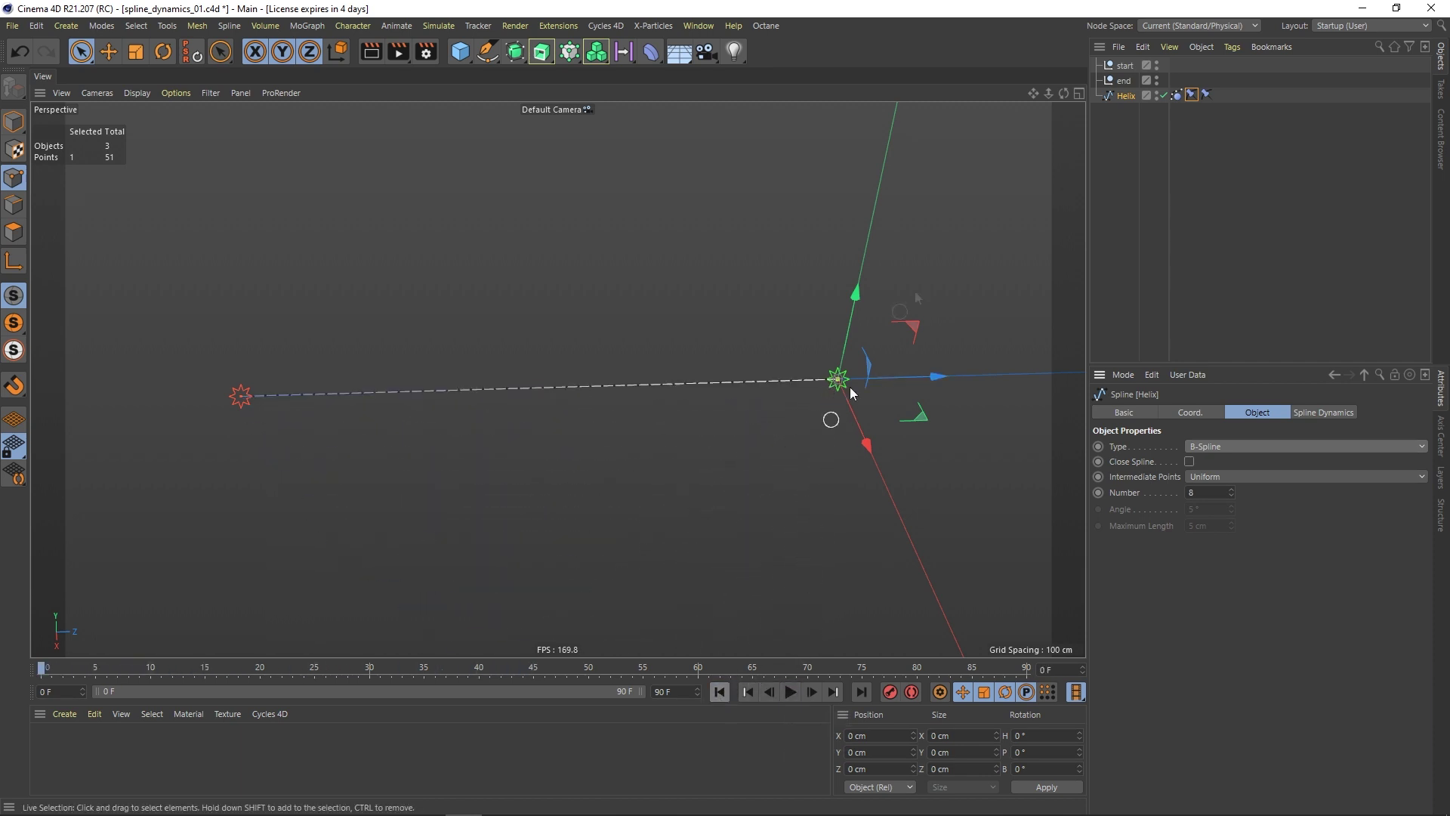
Step: Constrain the spline point at the red null to the end null using the second Constraint tag
click(1206, 95)
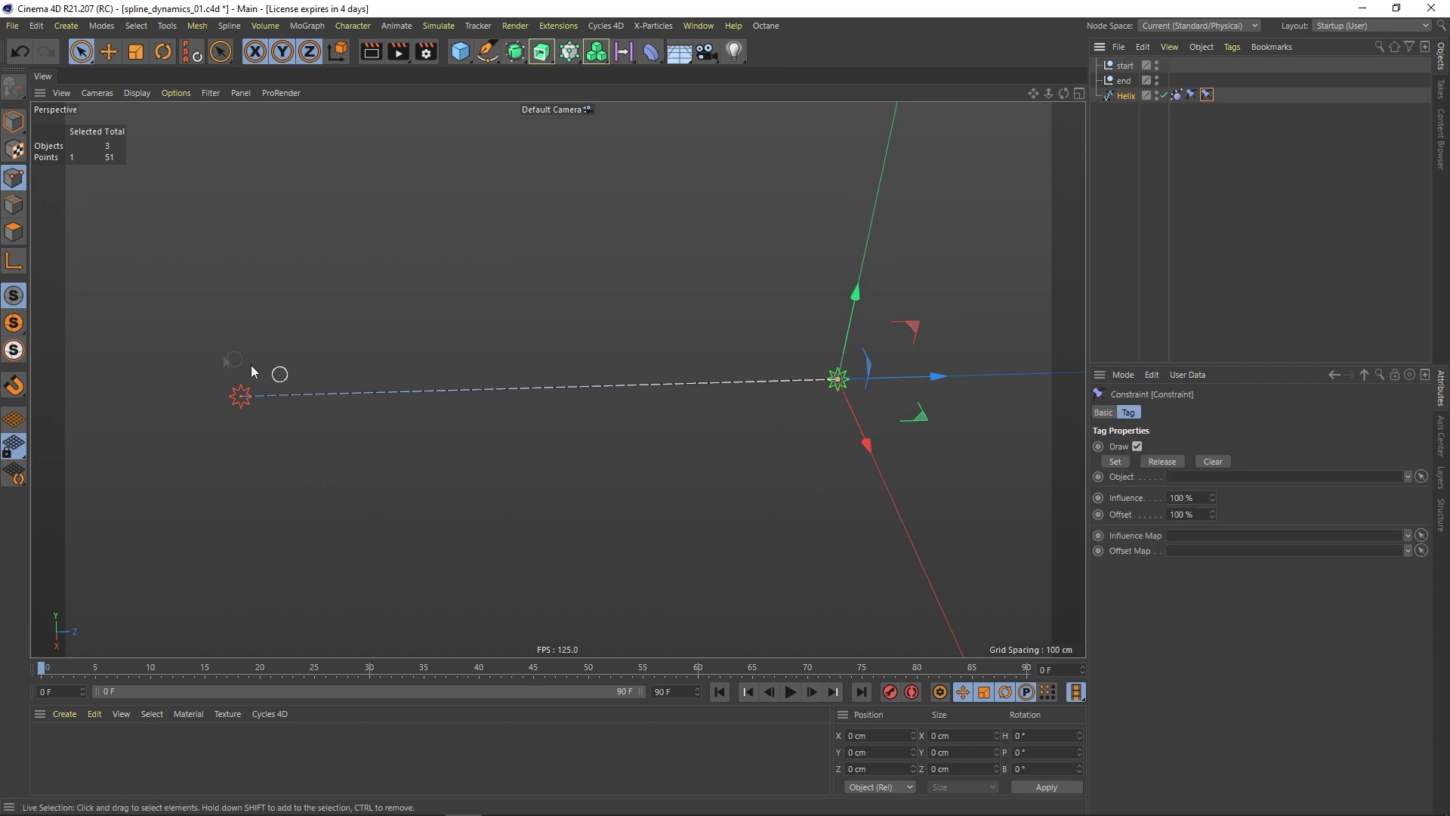
click(234, 402)
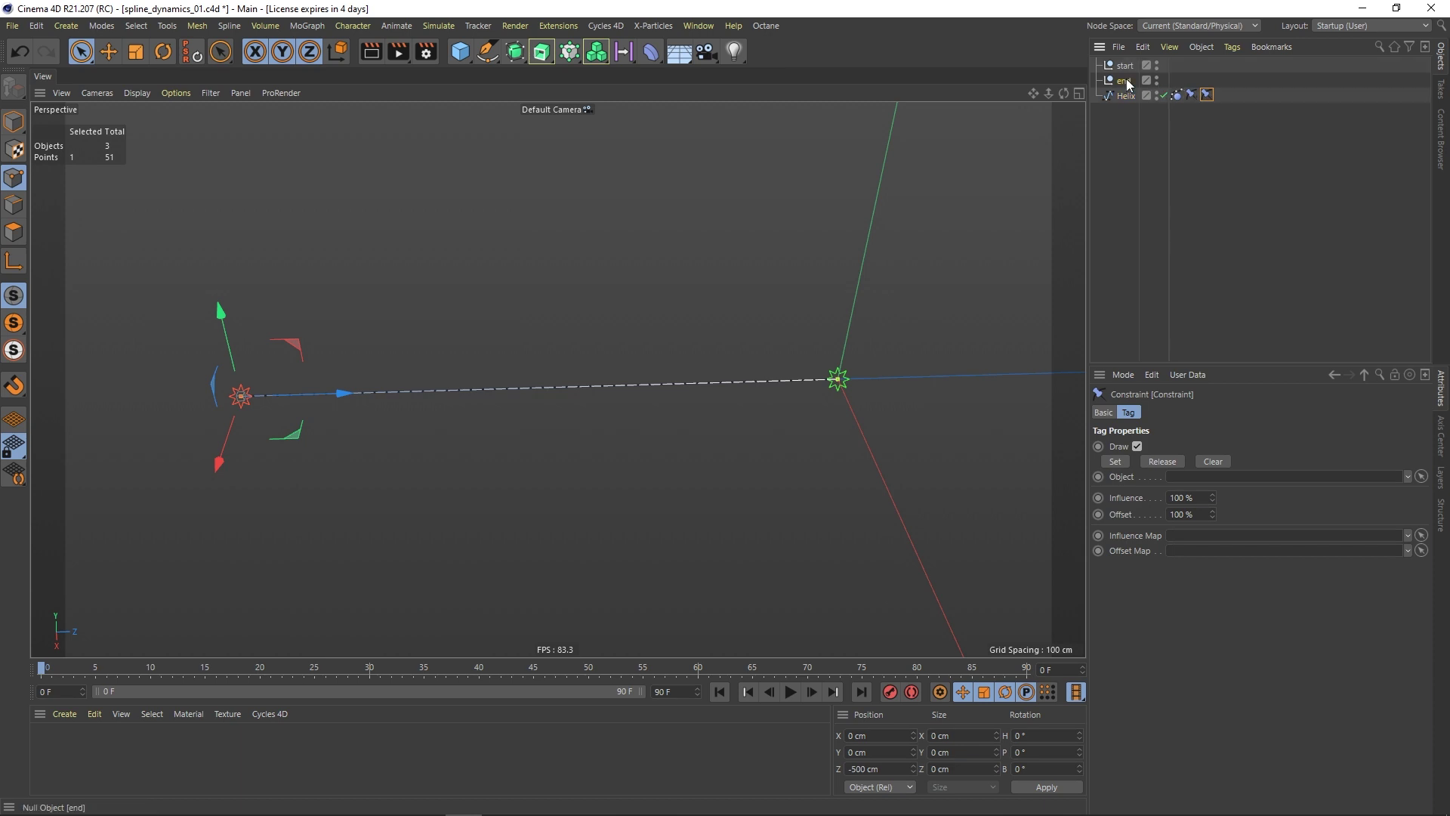
drag(1186, 465, 1179, 477)
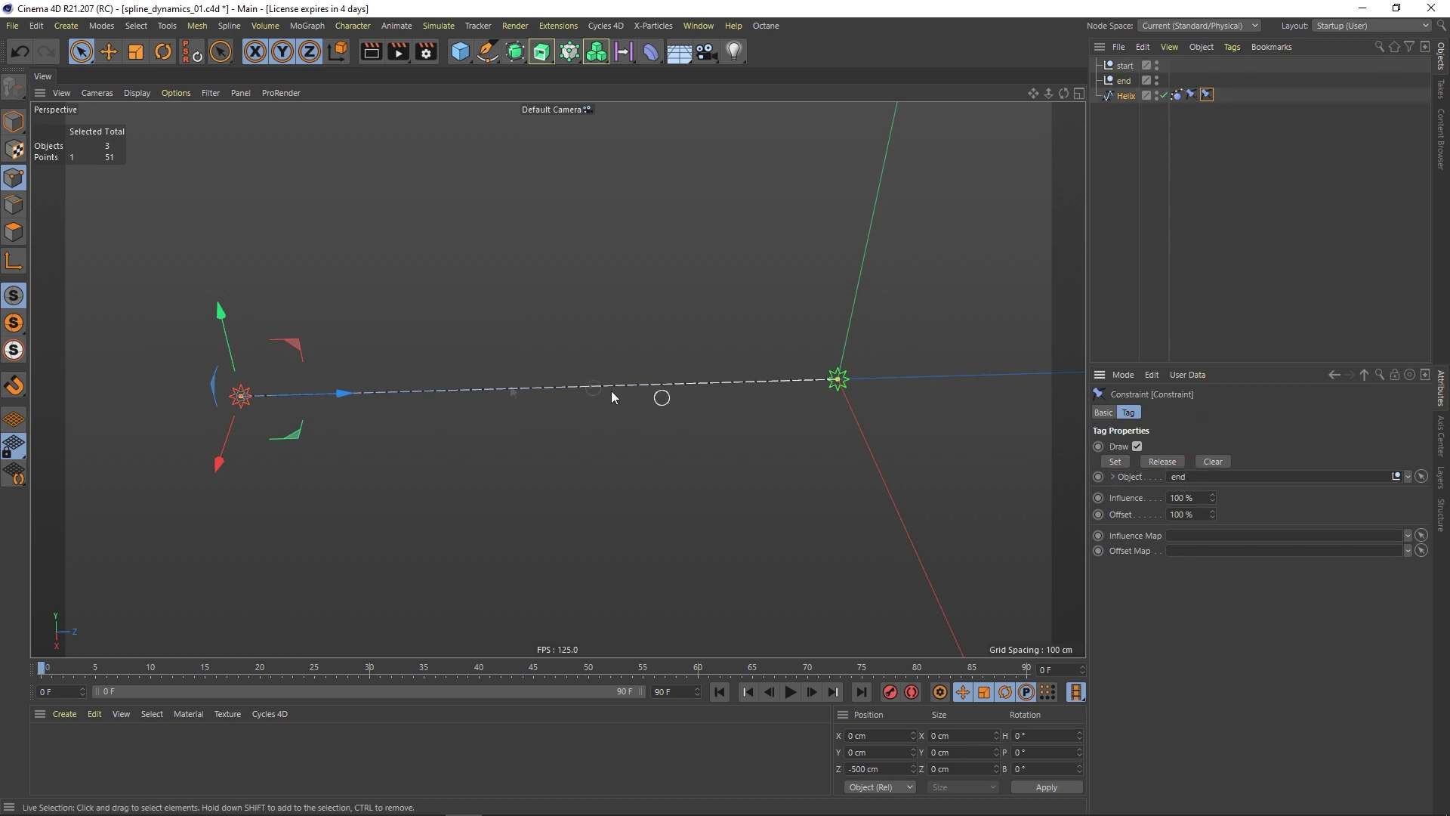
Step: Play the simulation to examine the spline hanging between both nulls, and rewind to frame 0
click(1080, 269)
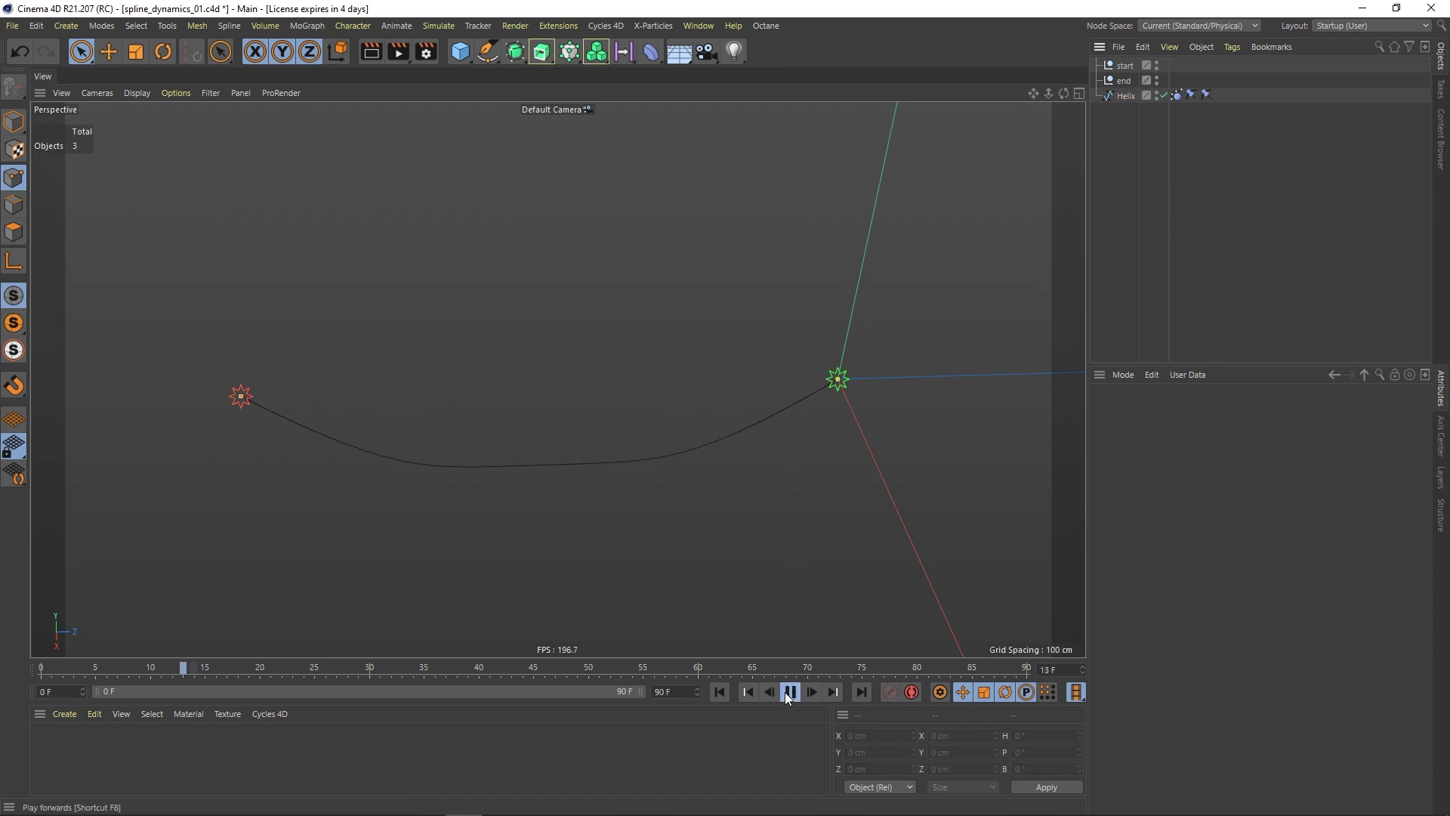
click(789, 692)
alt+drag(727, 497, 716, 460)
alt+middle_drag(715, 460, 747, 477)
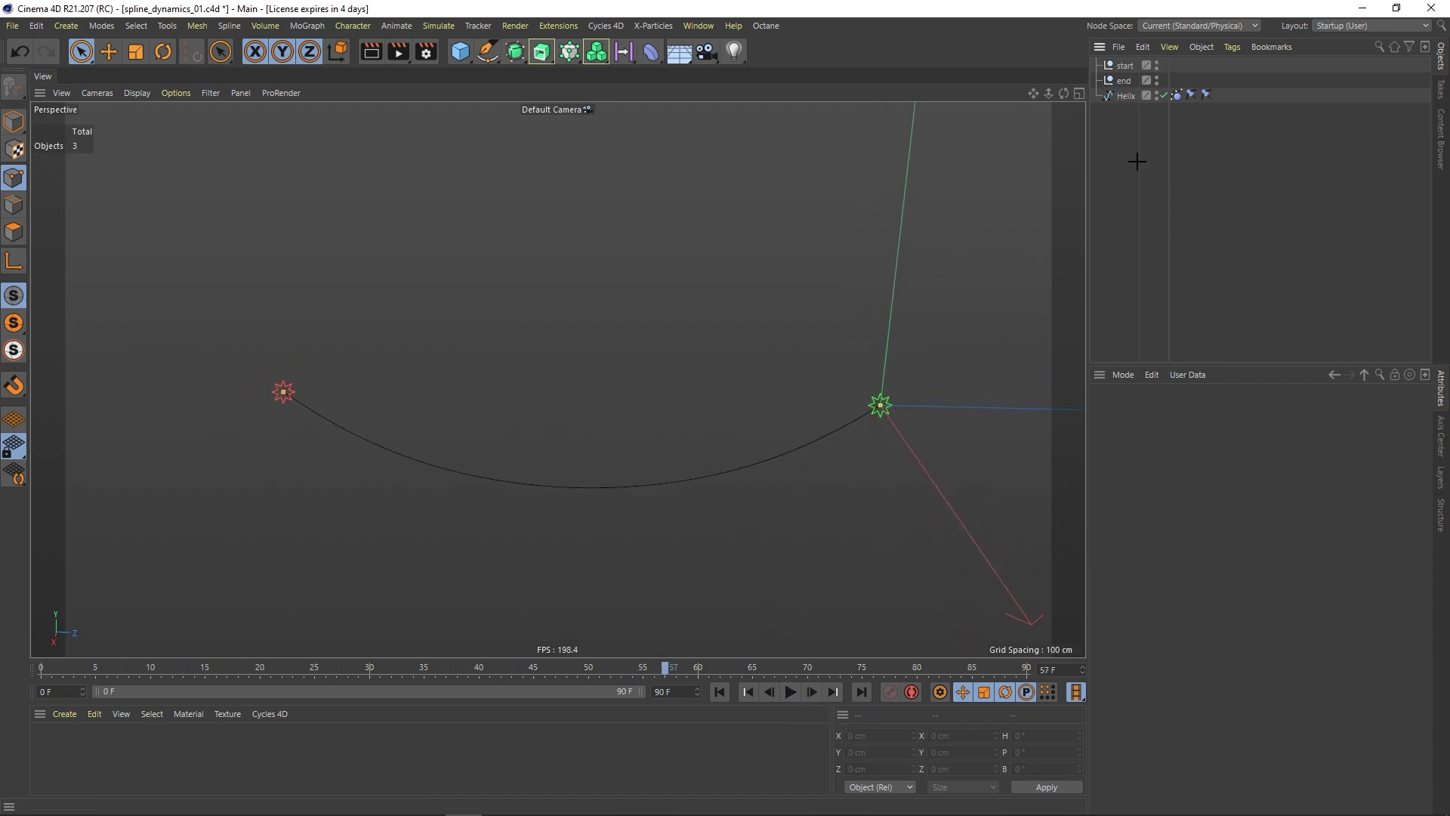
click(724, 690)
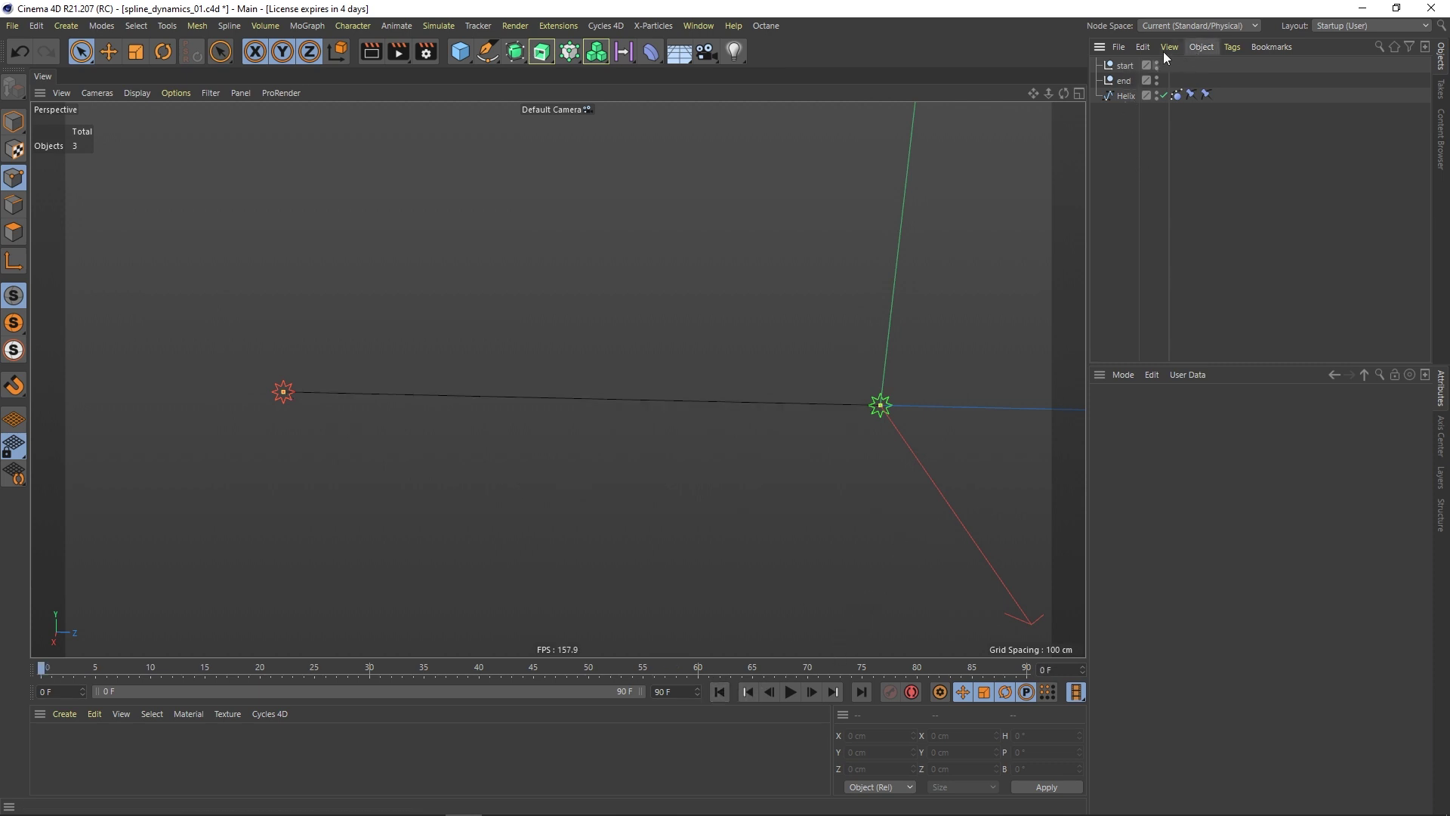
Step: Add a Vibrate tag to the start null and copy the tag onto the end null
click(1124, 68)
right_click(1128, 66)
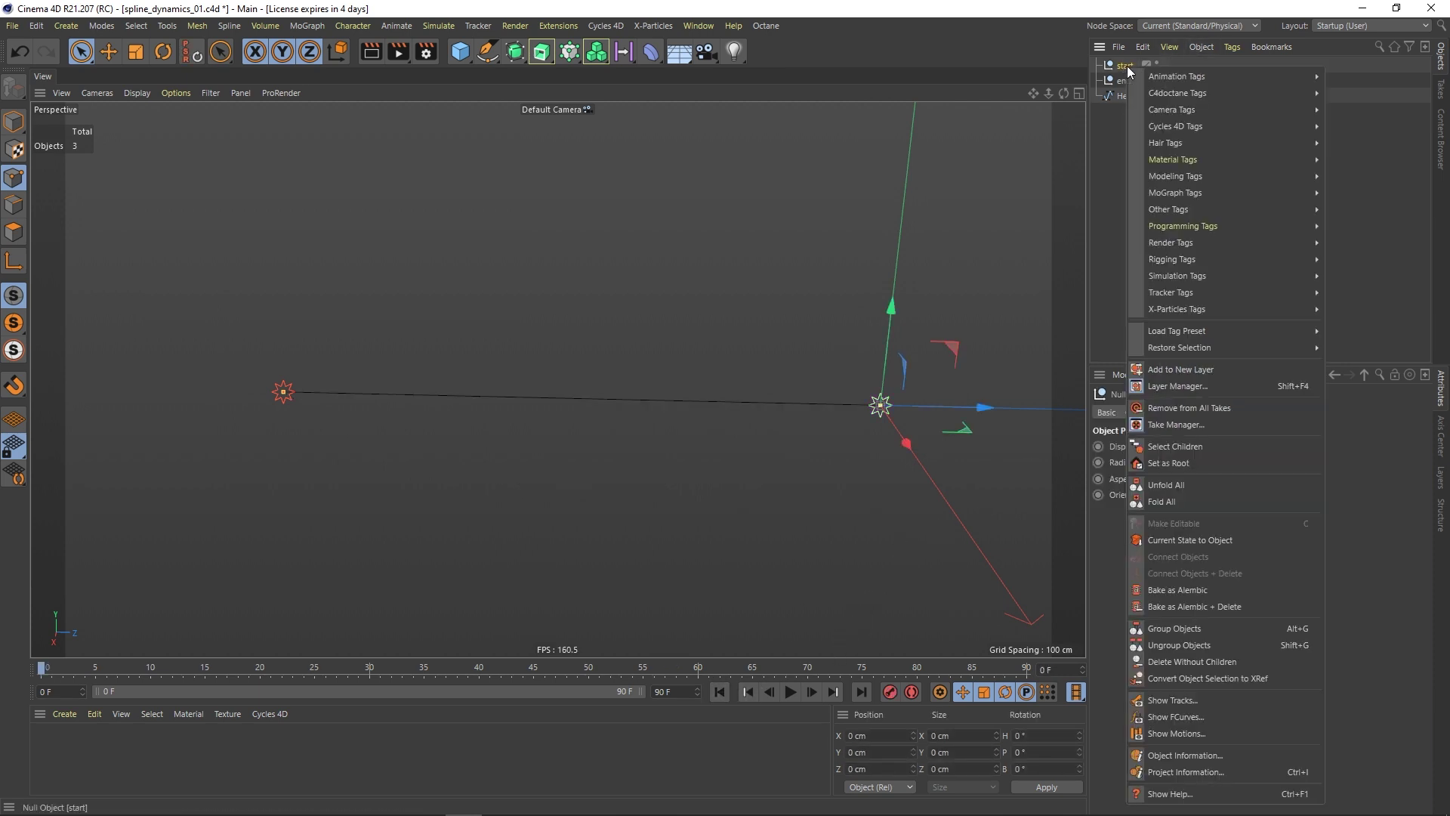
mouse_move(1237, 76)
click(1367, 147)
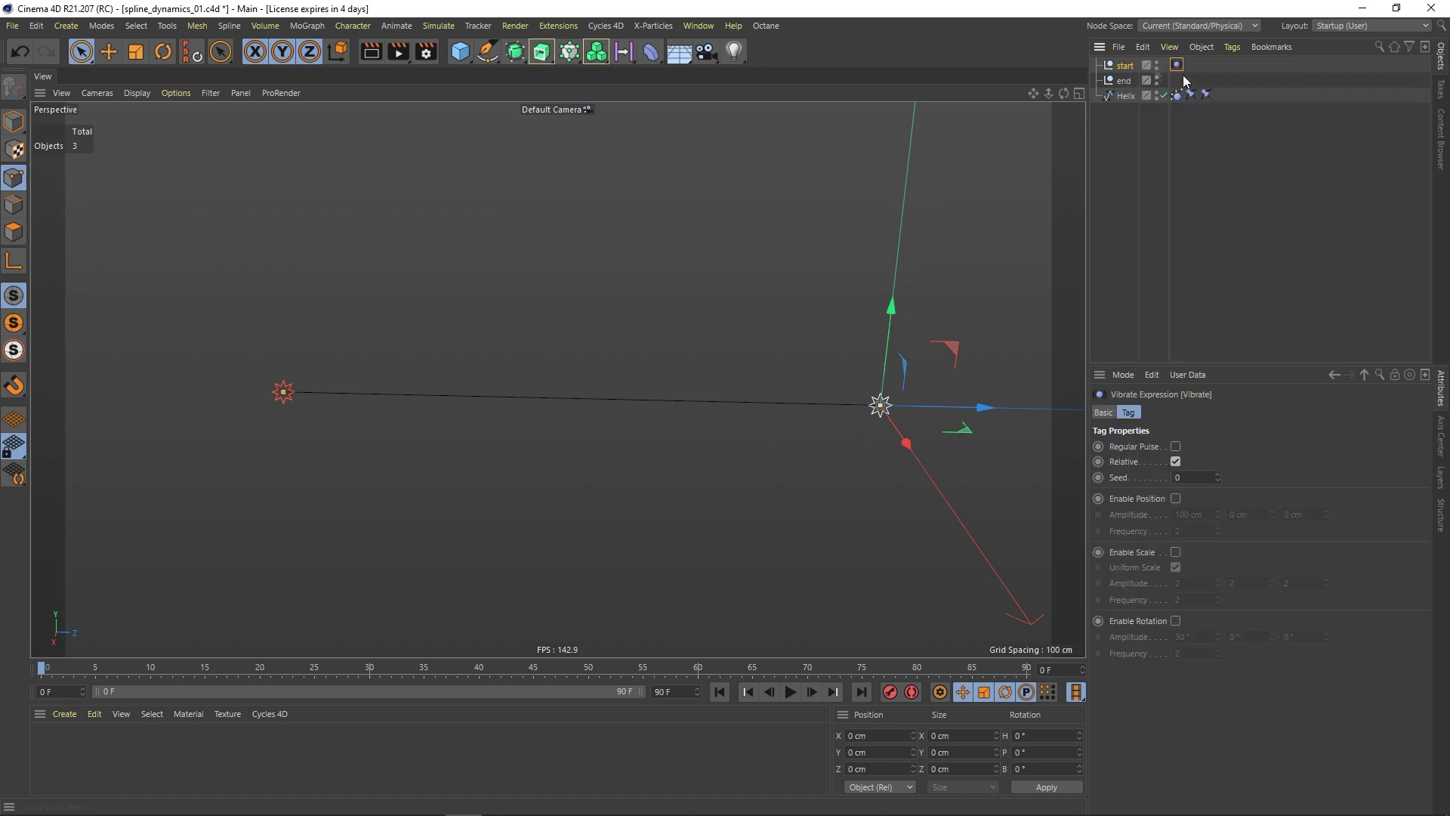
drag(1180, 80, 1174, 83)
Step: Enable position vibration on both Vibrate tags with amplitude 0, 150, 0 cm and frequency 1, and play the simulation
click(1176, 499)
drag(1204, 514, 1165, 518)
text(0)
click(1247, 515)
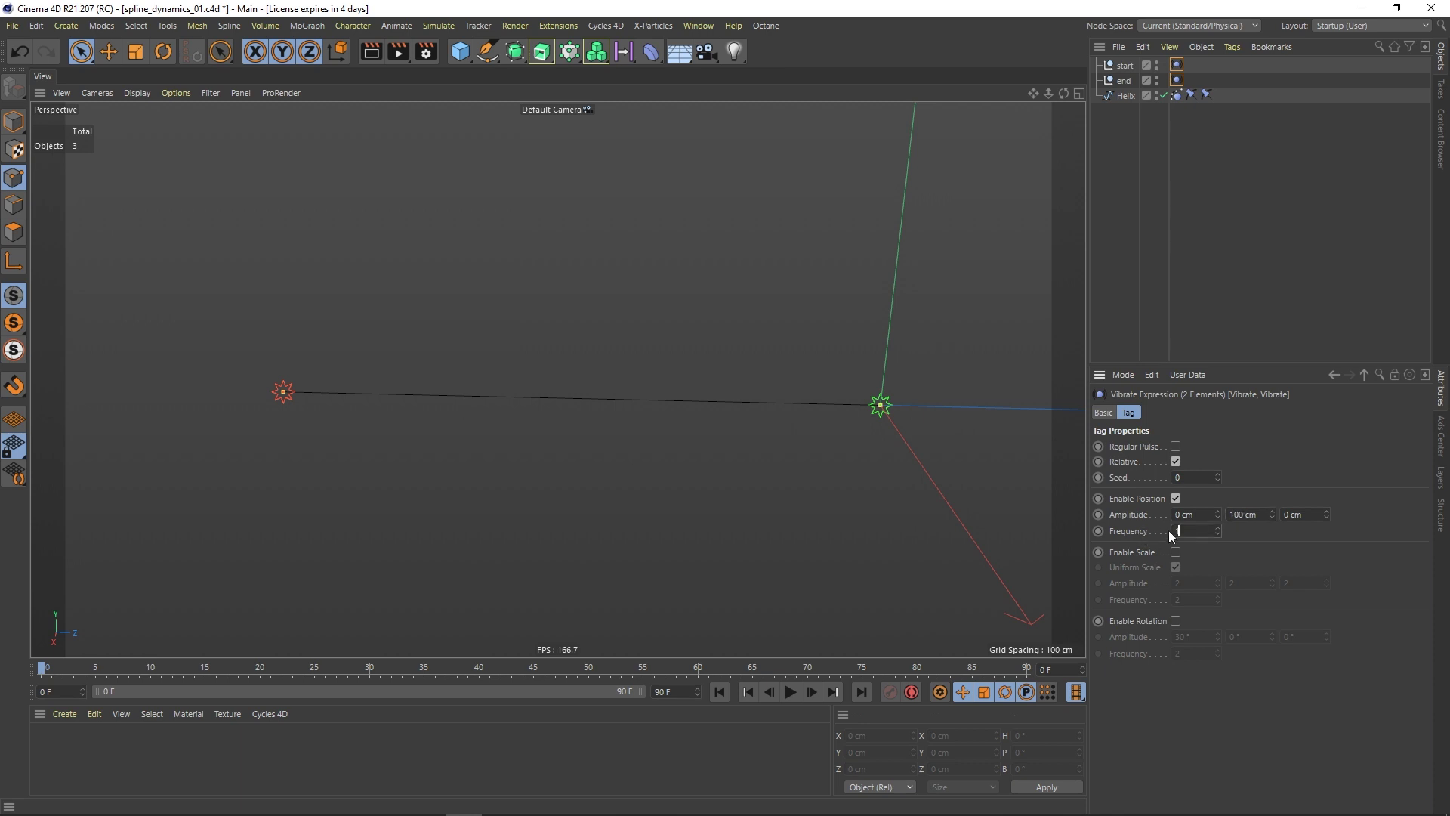
text(150)
click(790, 692)
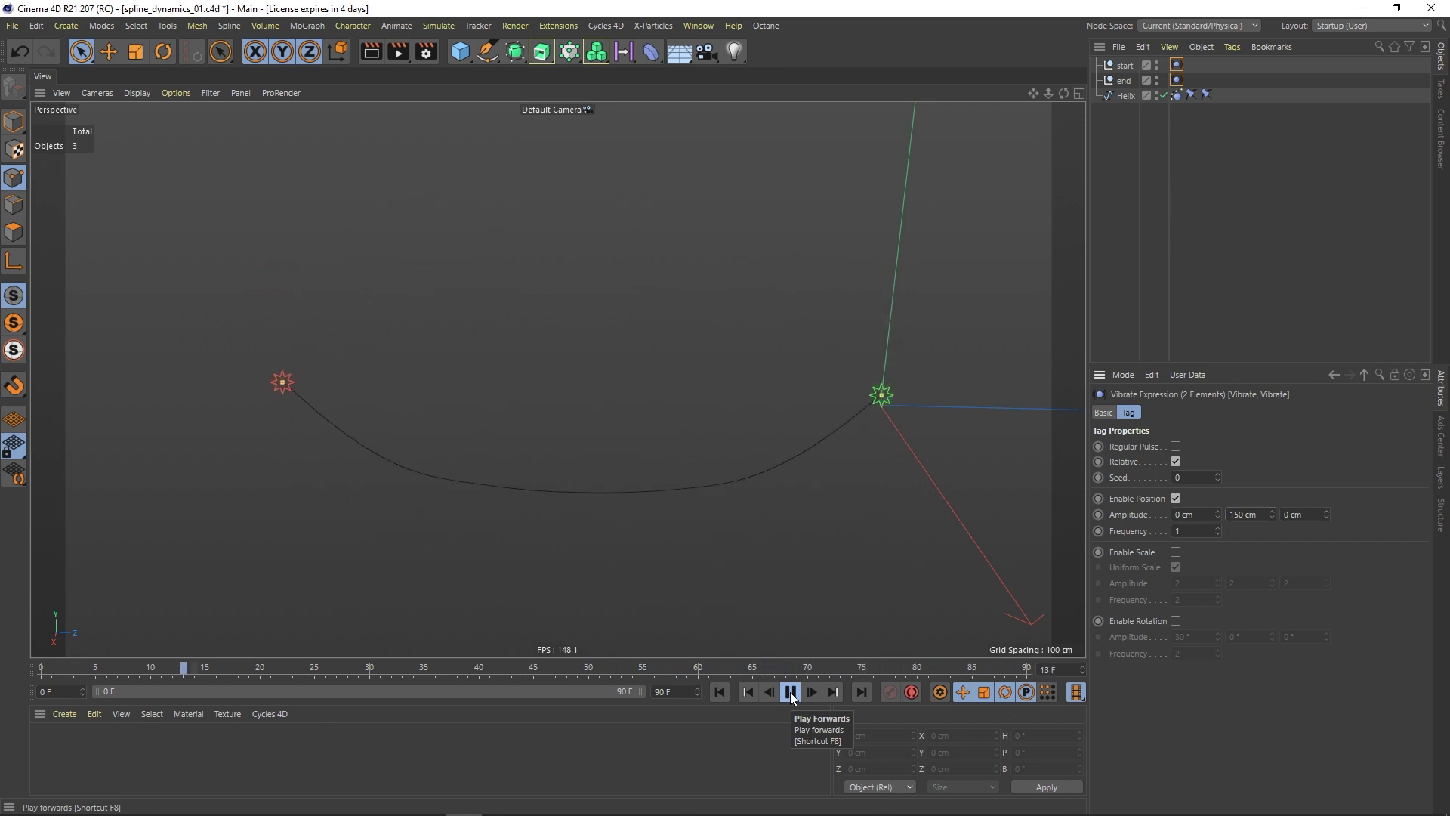
click(791, 692)
Step: Add a Circle spline with a 1.5 cm radius and place it directly above the Helix in the hierarchy
click(1130, 107)
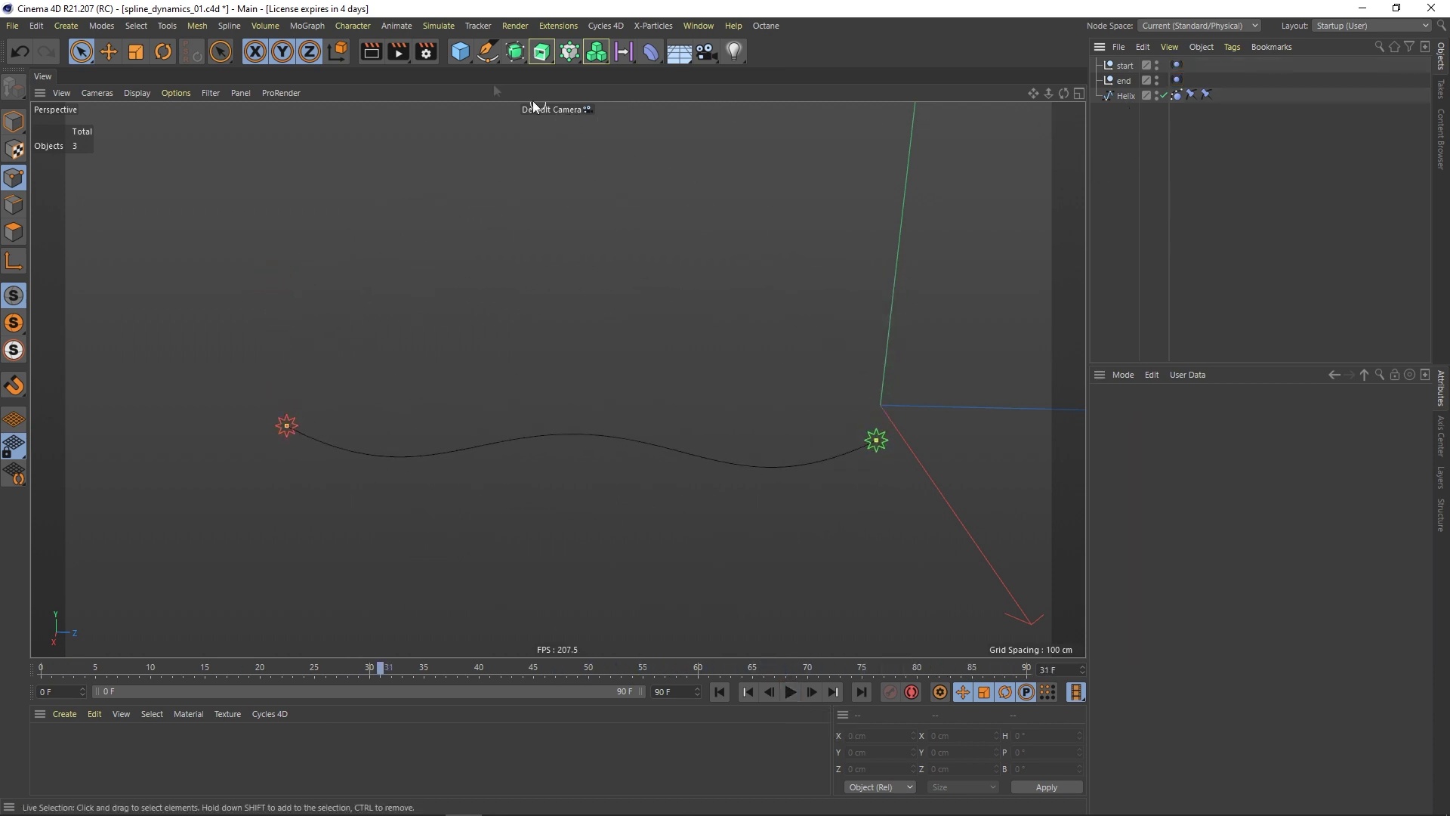
click(487, 50)
click(621, 104)
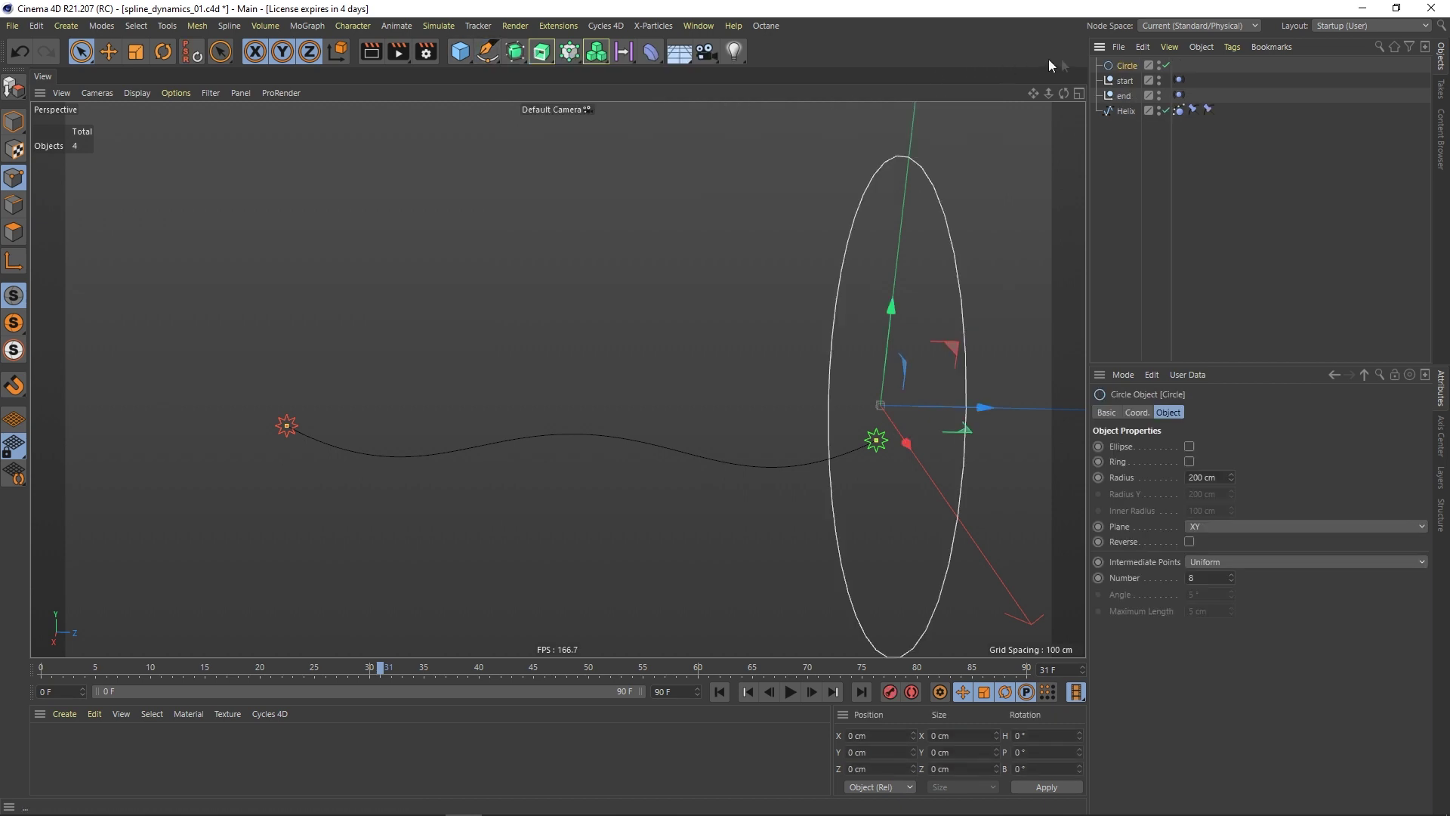
drag(1125, 110, 1127, 108)
click(1209, 477)
text(1,5)
key(Return)
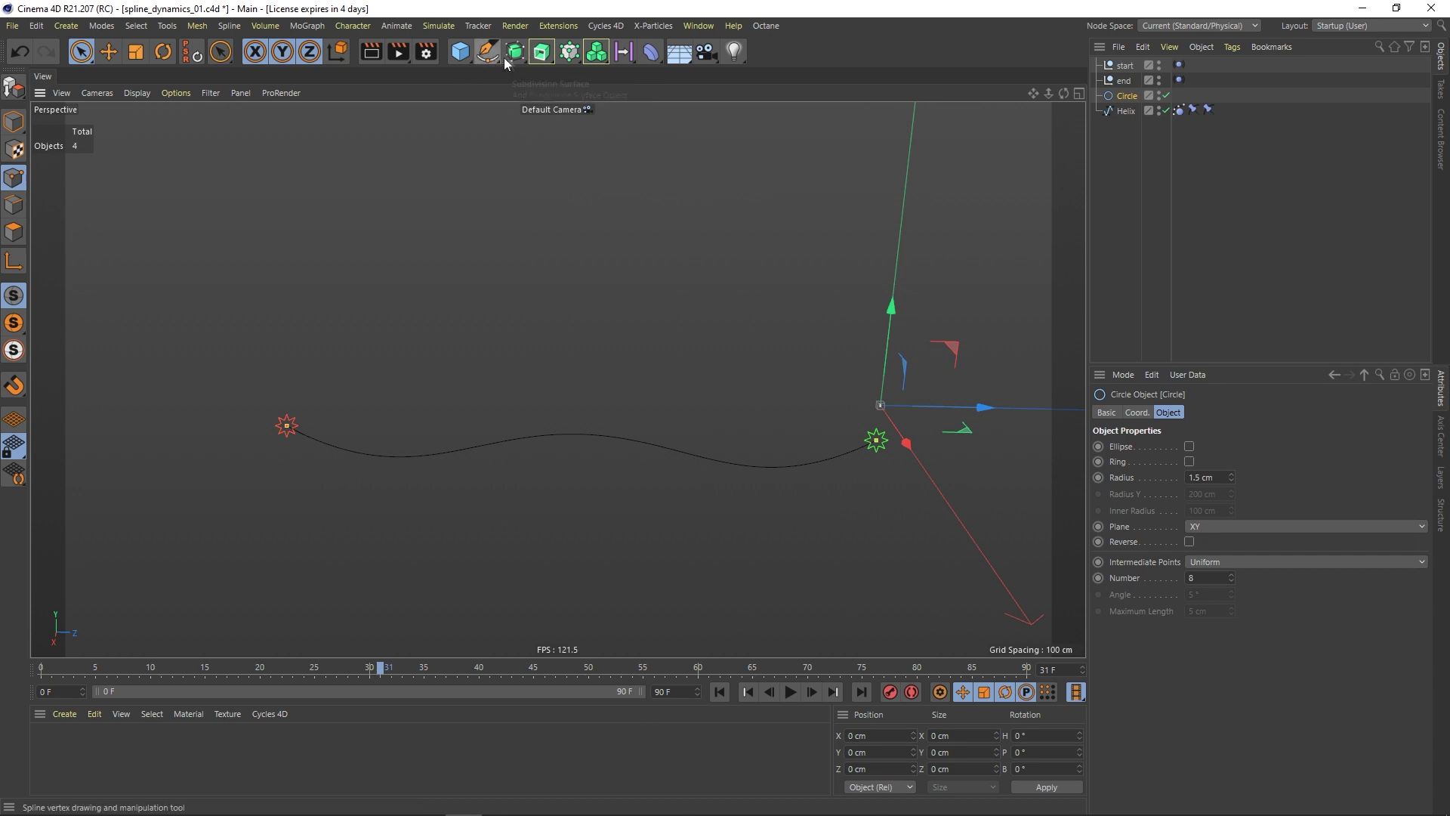
Step: Add a Sweep object and nest the Circle and Helix splines inside it to give the rope thickness
click(542, 51)
click(596, 155)
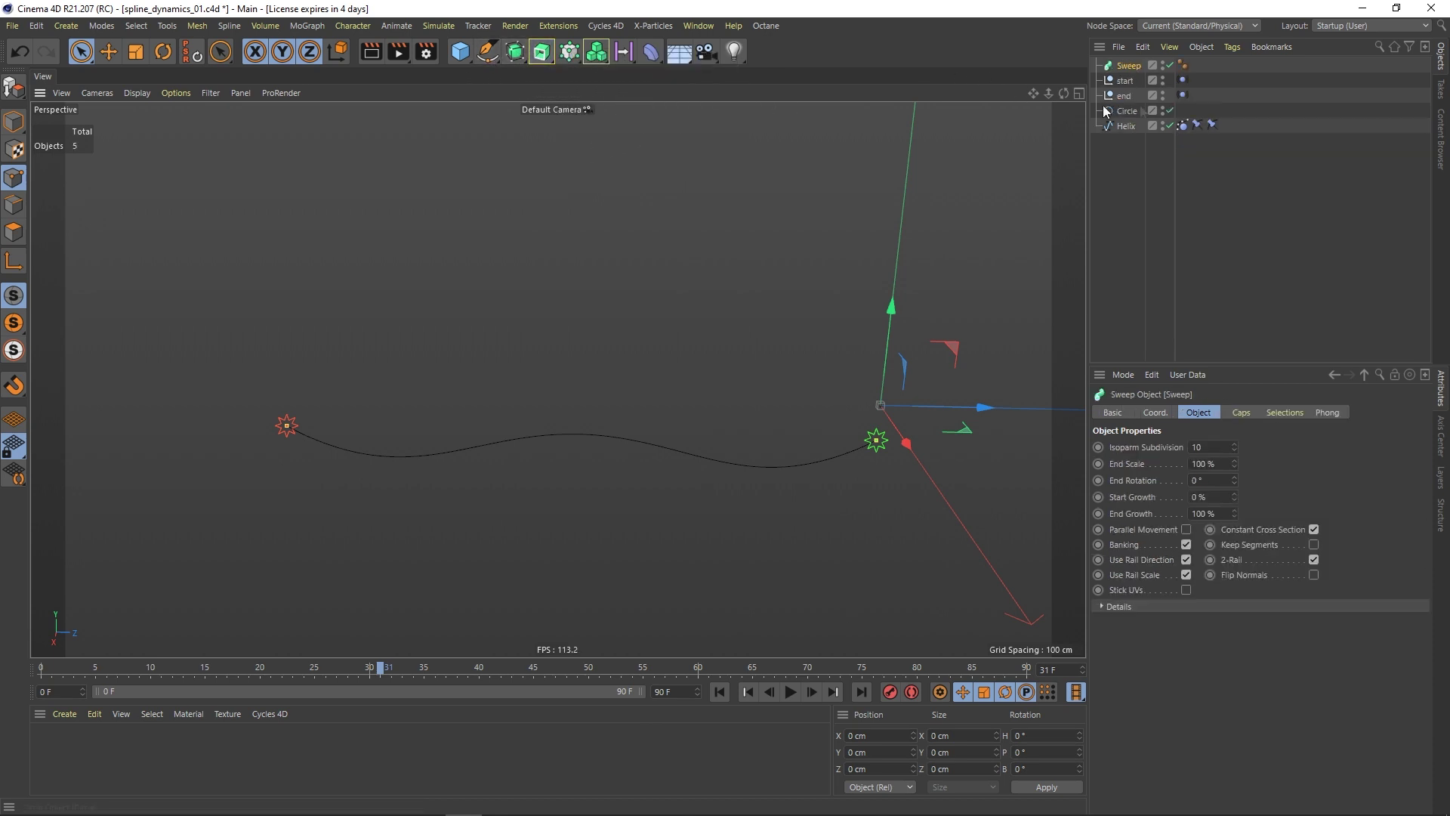
ctrl+click(1128, 127)
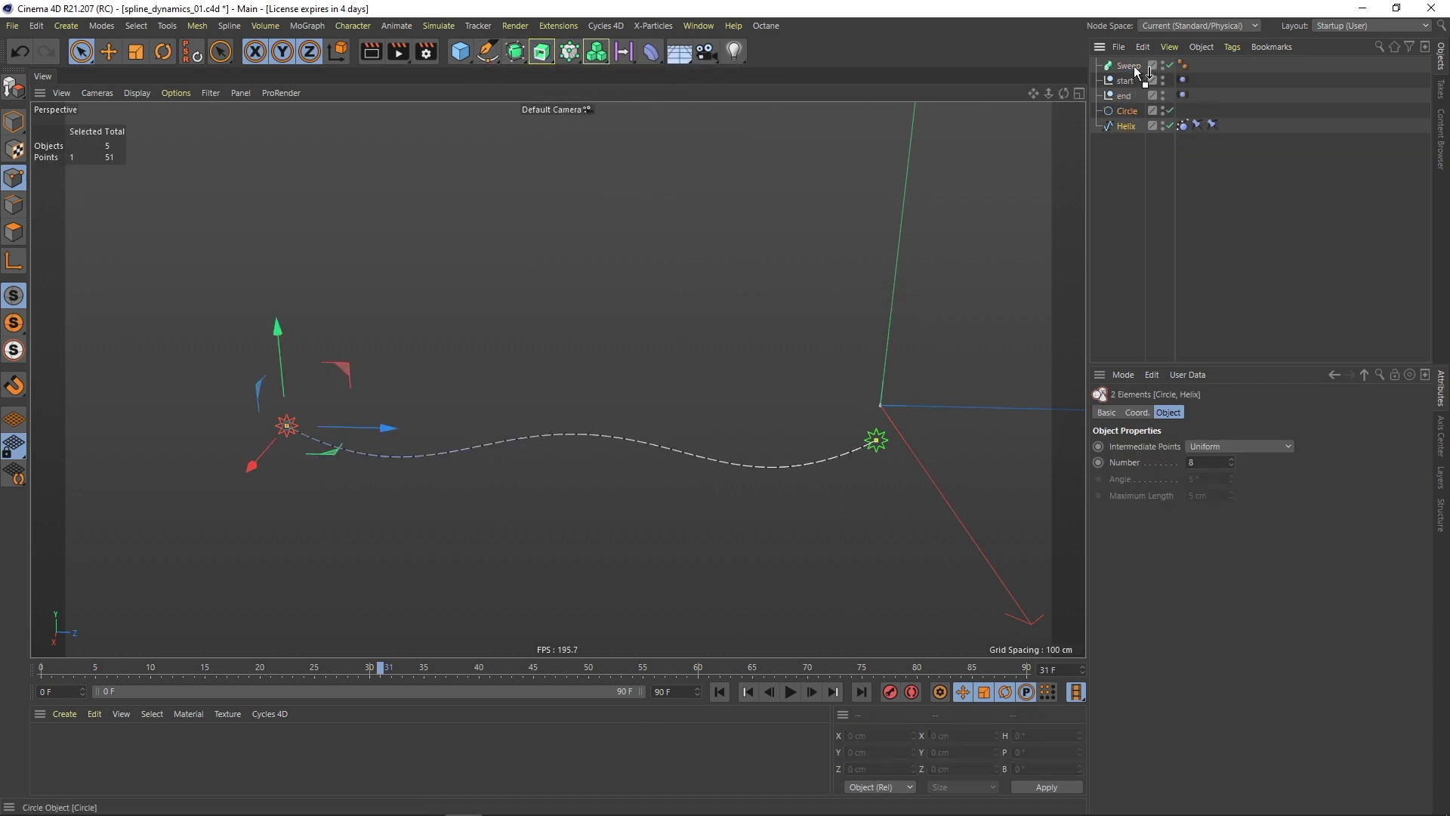
drag(1135, 66, 1133, 66)
scroll(649, 441, up, 4)
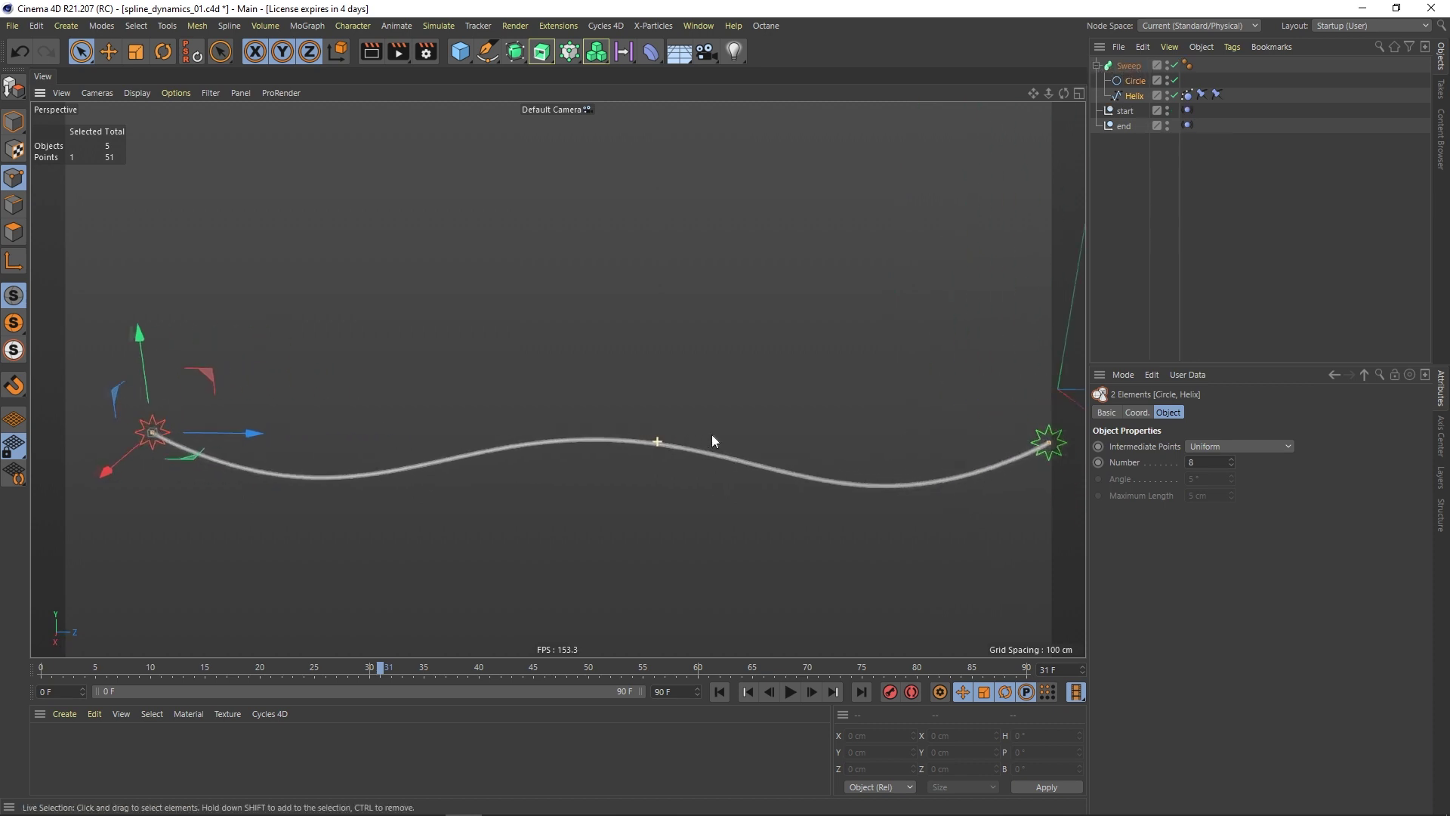
mouse_move(625, 442)
alt+right_down()
mouse_move(641, 442)
mouse_move(599, 444)
alt+right_up()
alt+drag(600, 444, 625, 439)
click(1176, 190)
Step: Collapse the Sweep object's hierarchy and rename the object as rope
click(1098, 66)
click(1129, 66)
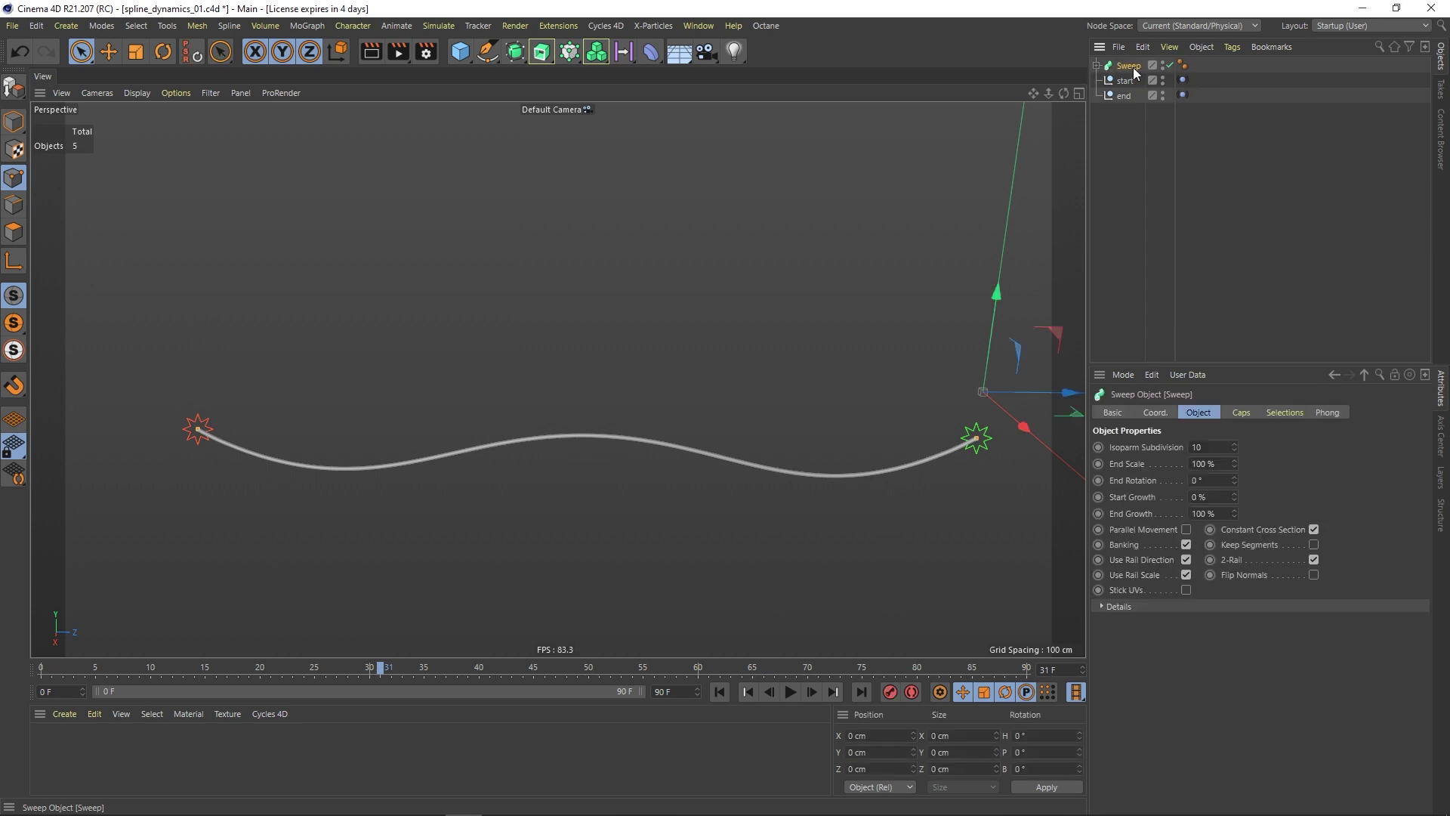
text(rope)
key(Return)
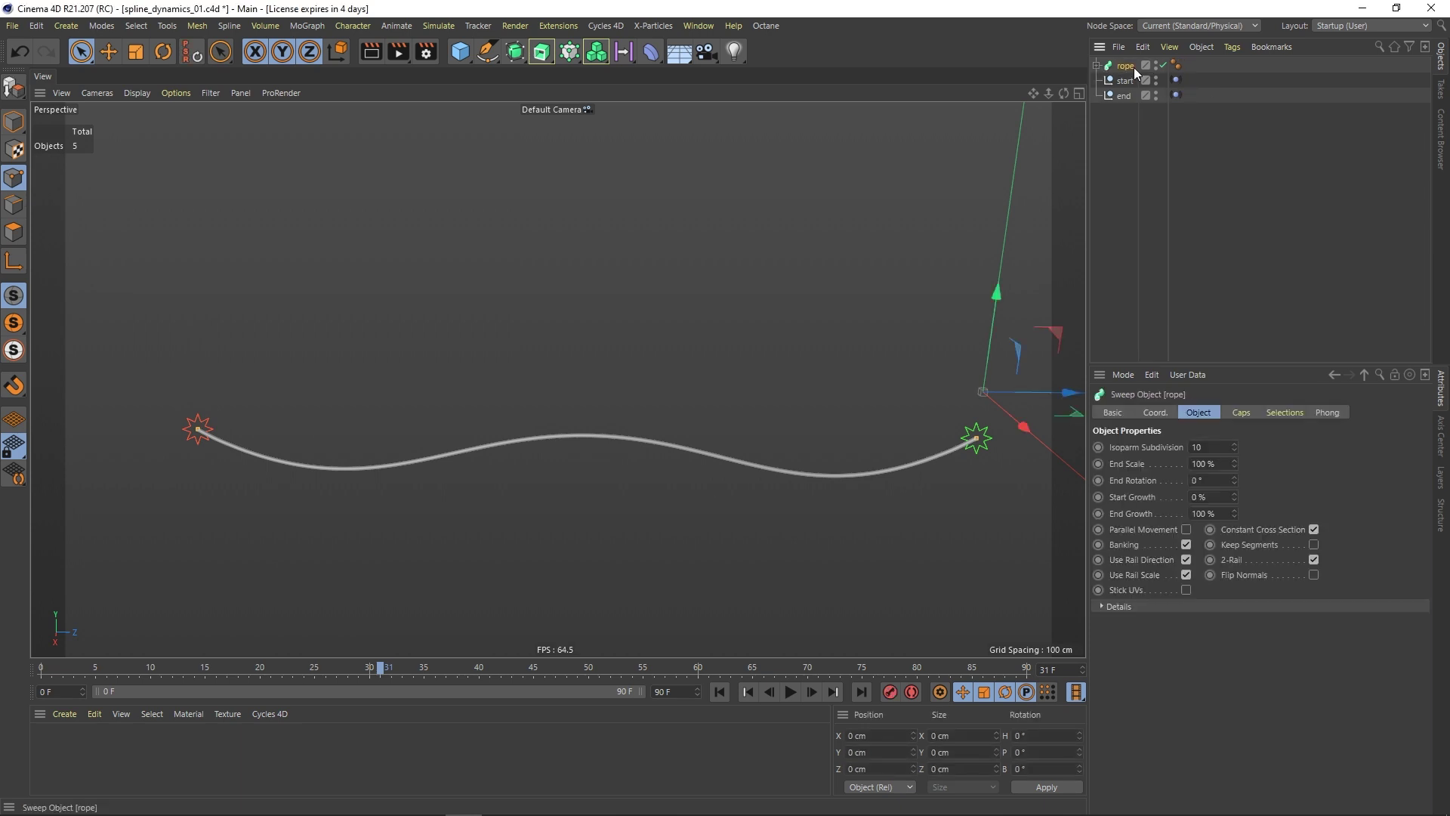
Step: Play the simulation from the first frame to examine the swept rope moving between the vibrating nulls
click(806, 416)
click(720, 692)
click(790, 692)
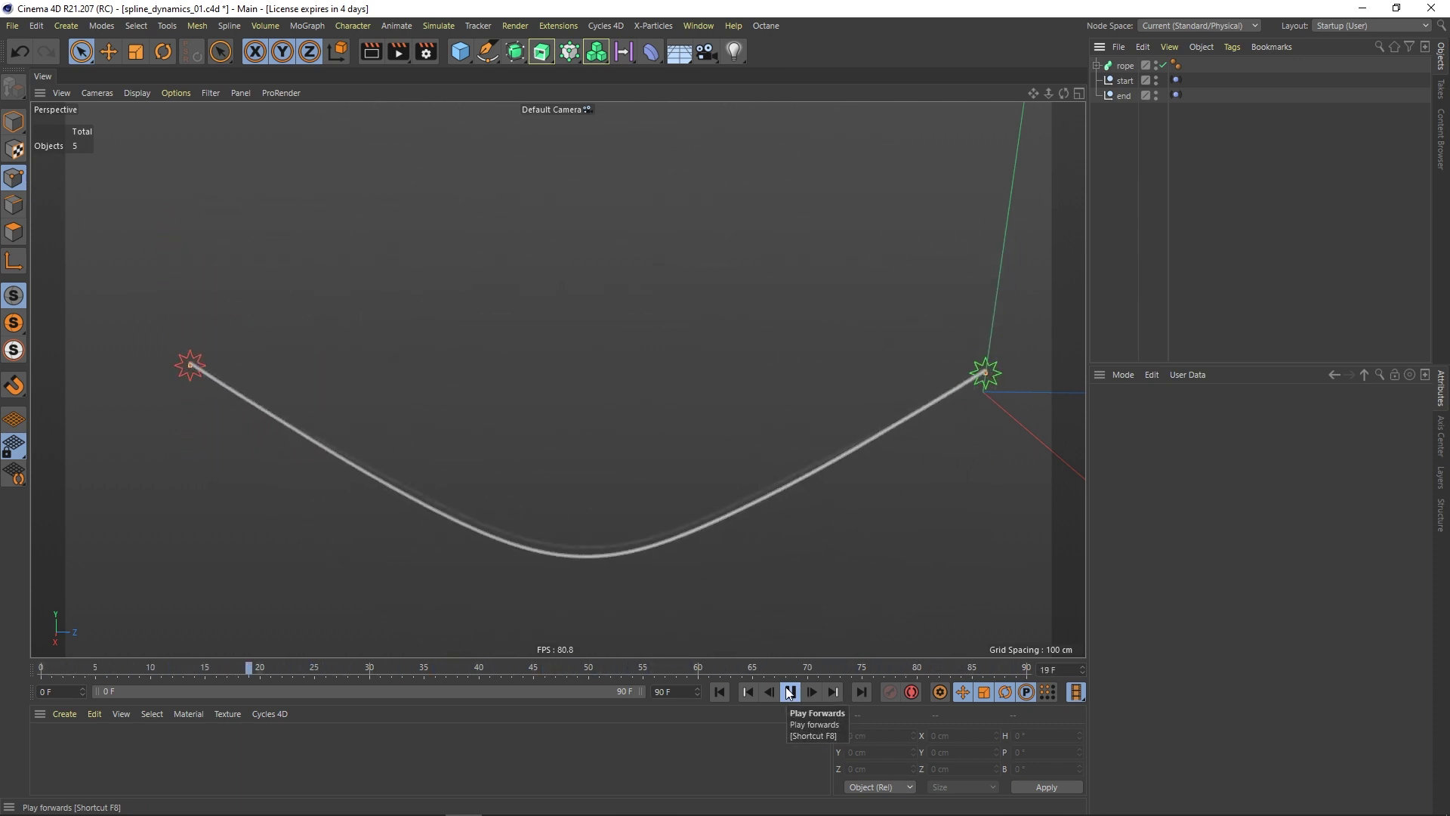
click(797, 690)
Step: Set the start null's Vibrate seed to 1, replay the simulation from the first frame and rewind
click(1175, 80)
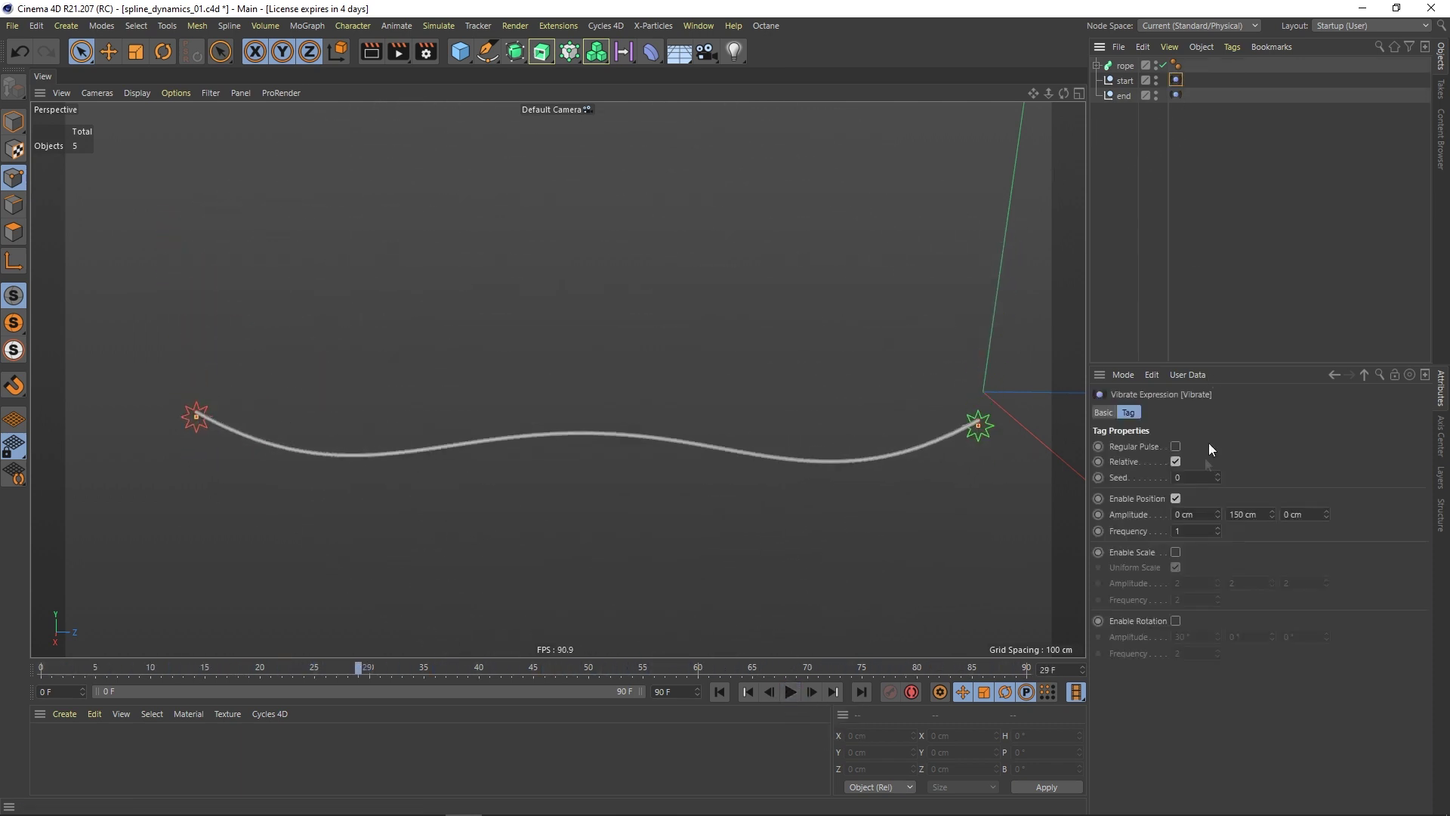
click(1218, 475)
click(736, 689)
click(790, 692)
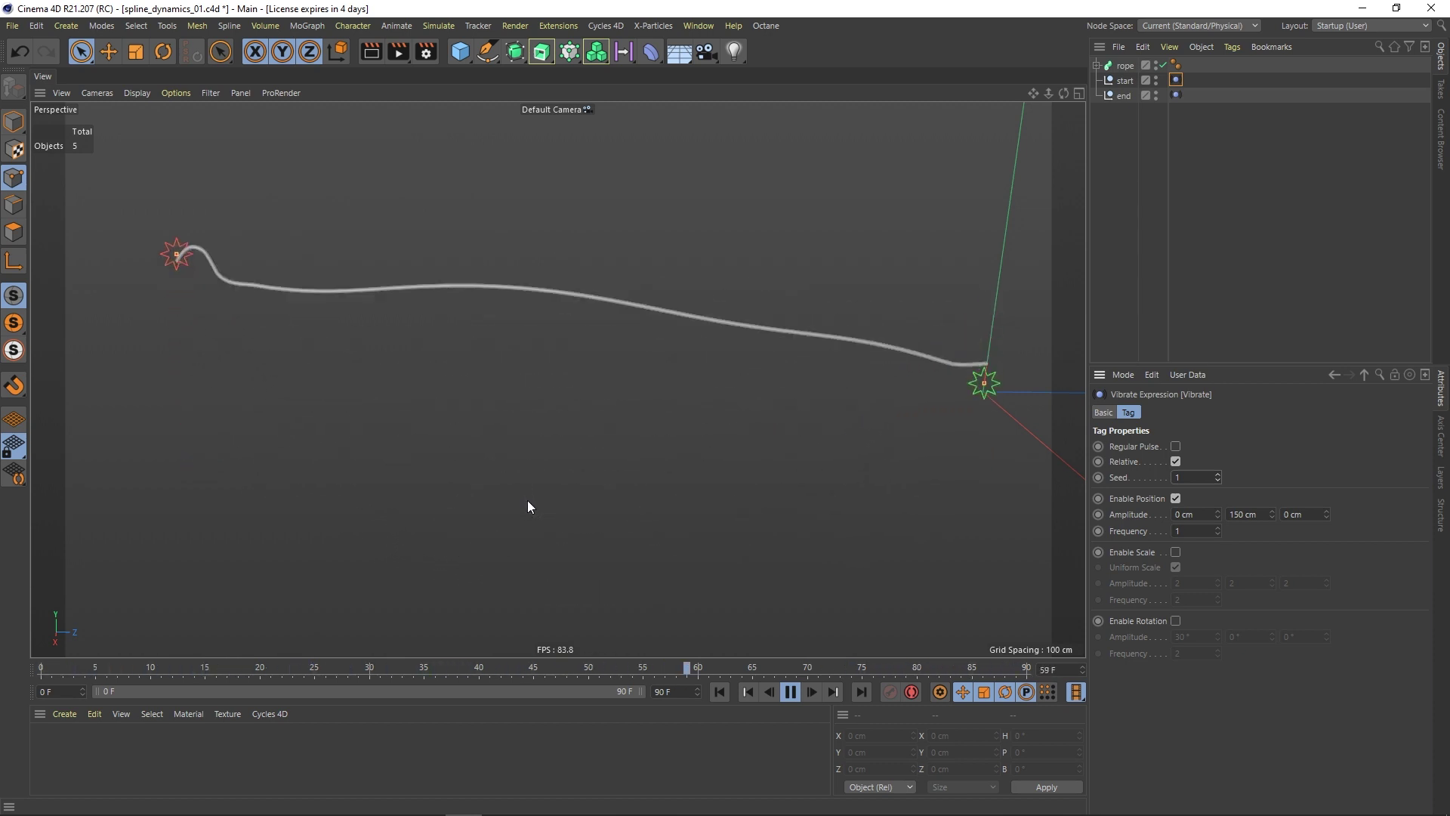
click(717, 693)
Step: Add a Capsule and set its Z position to -250 cm so it sits midway along the rope
click(1186, 196)
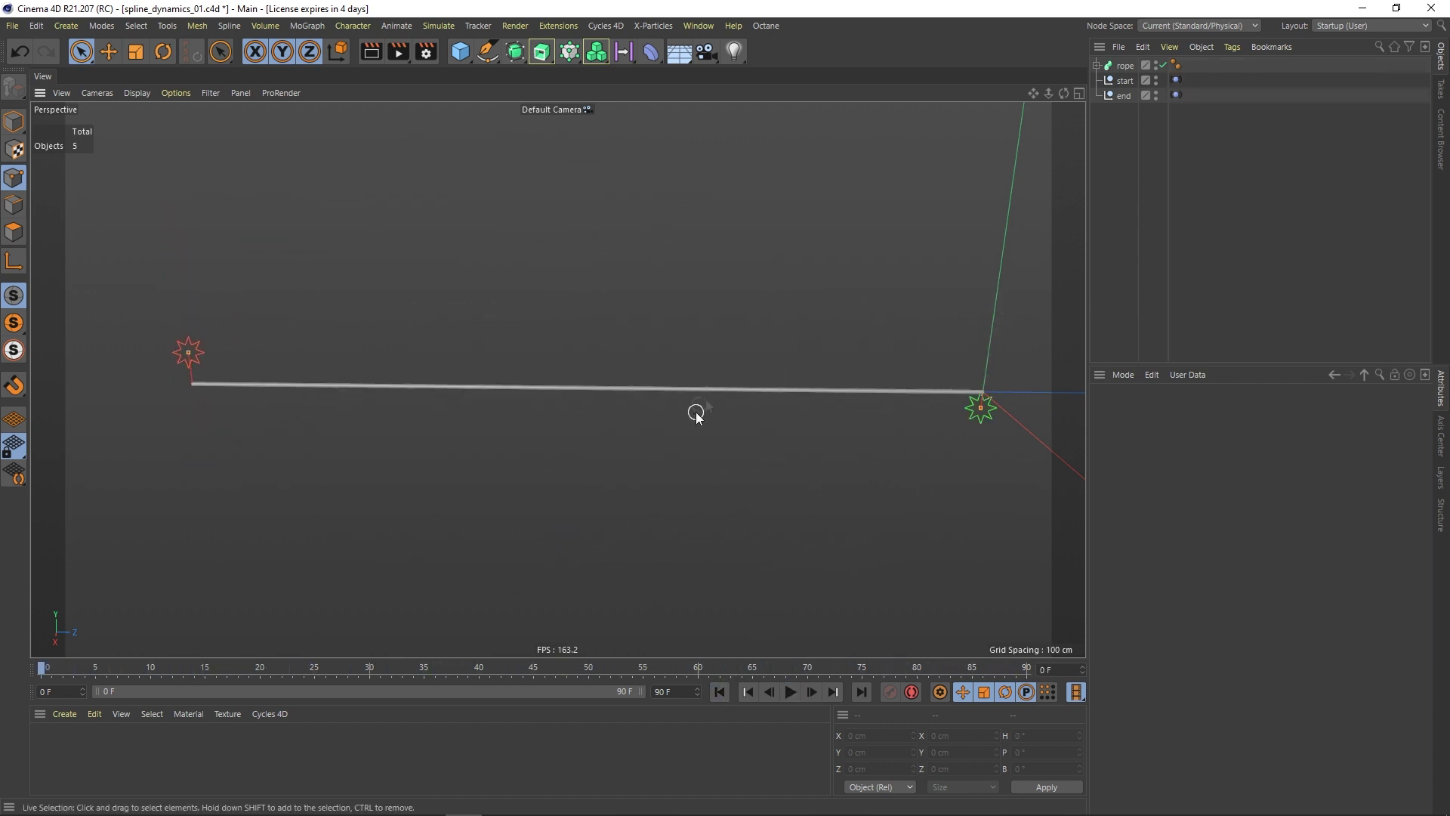
alt+right_drag(705, 401, 614, 432)
alt+middle_drag(695, 387, 691, 447)
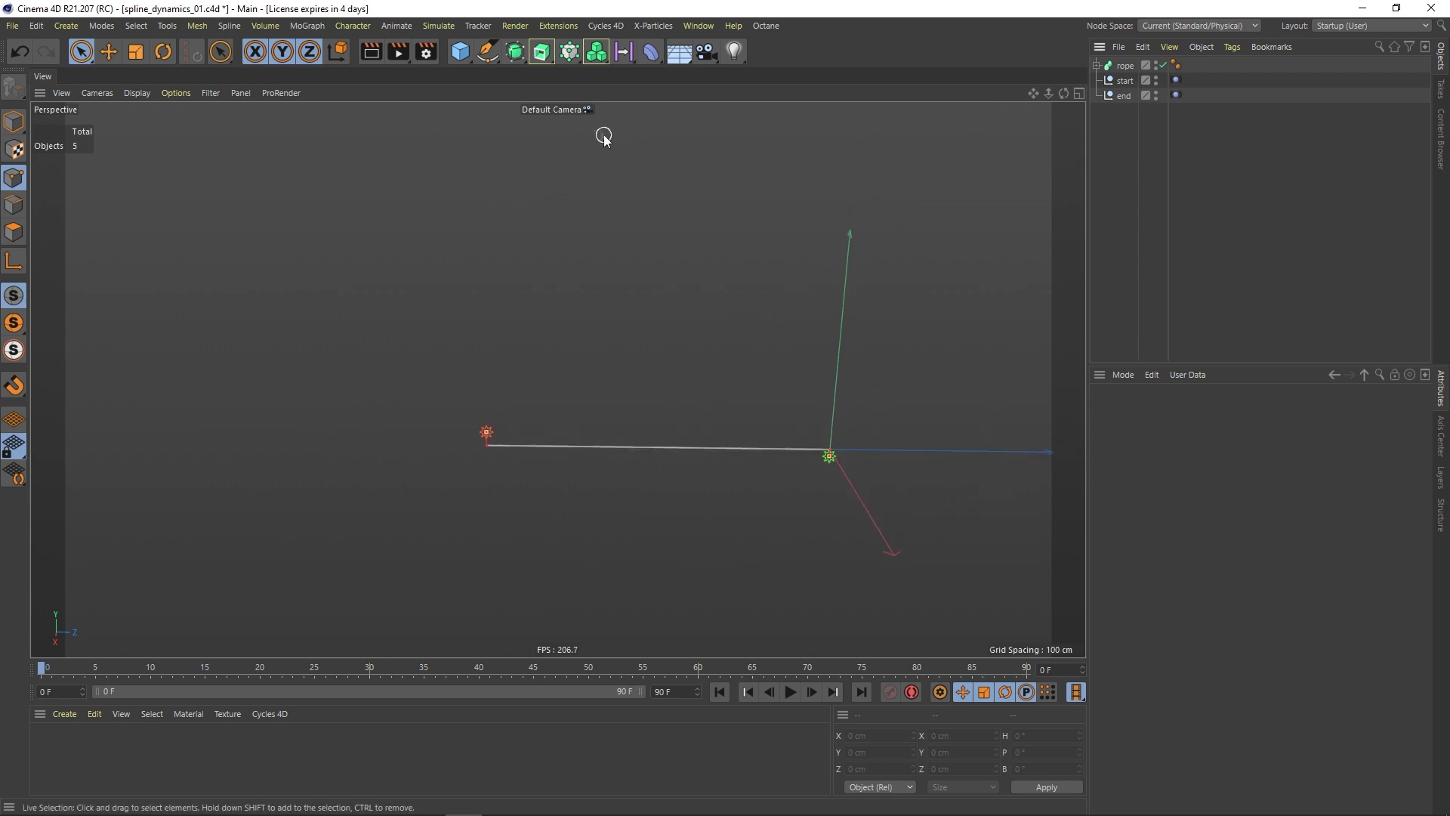
click(460, 51)
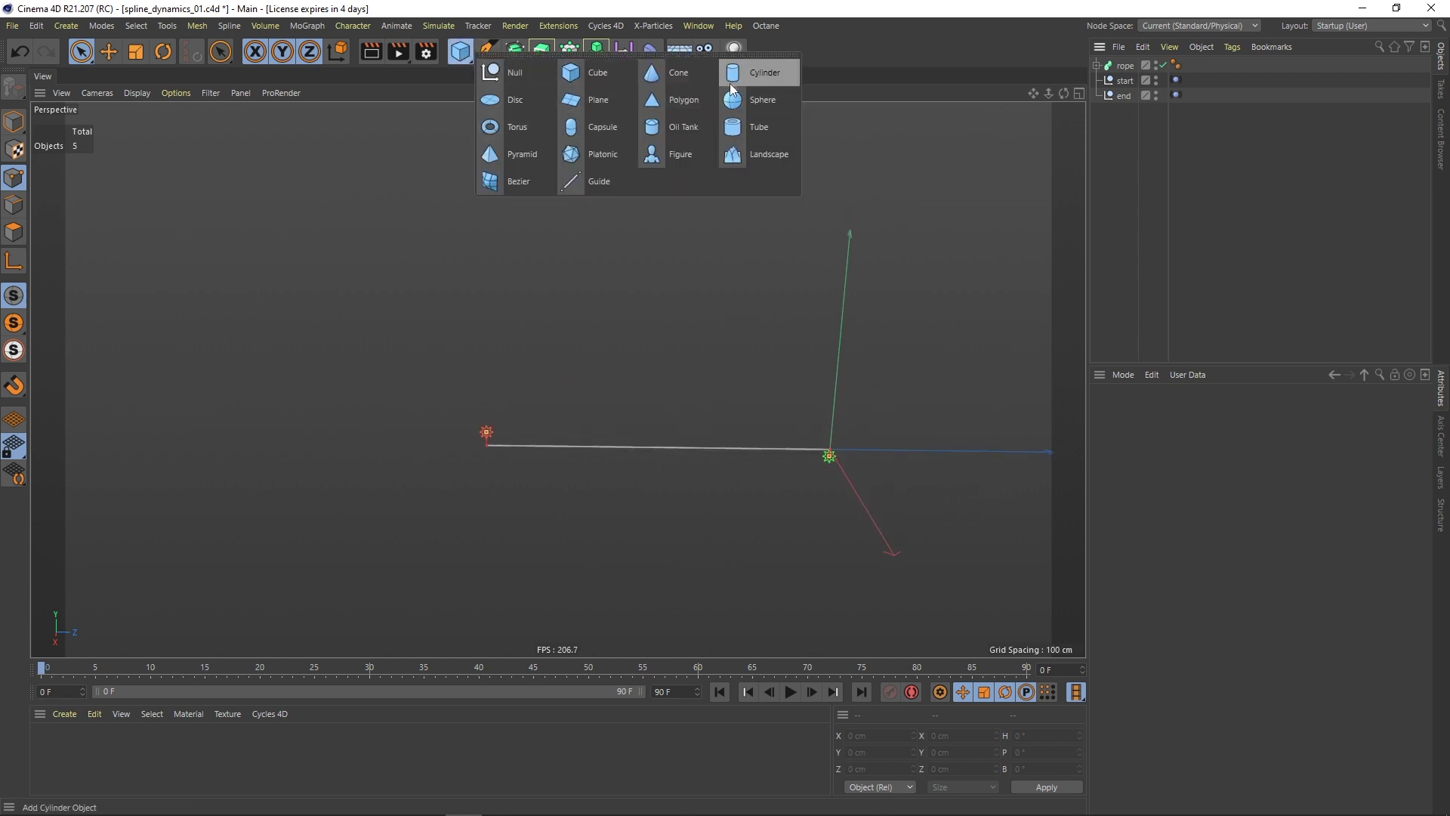
click(601, 127)
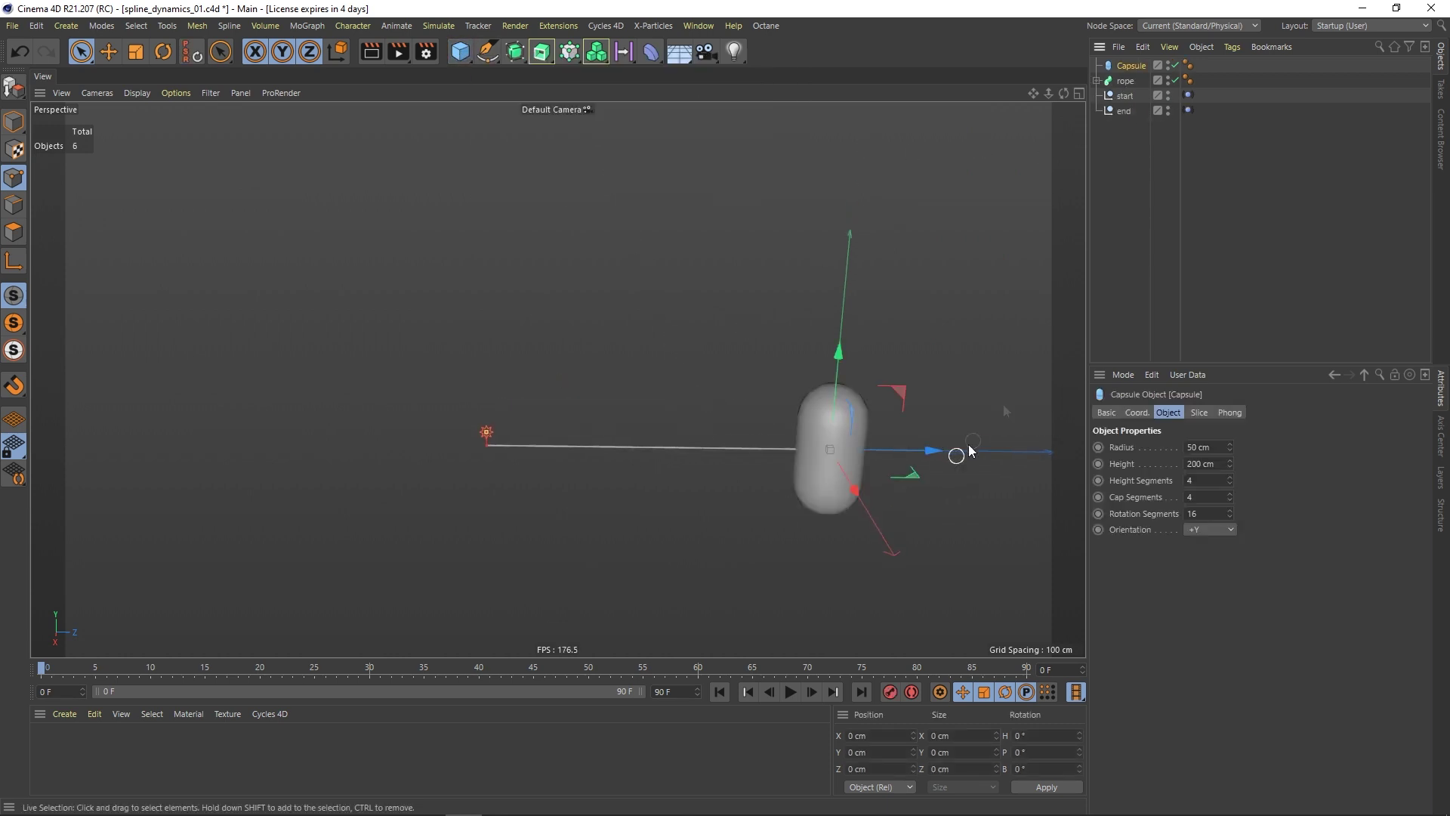
click(1137, 412)
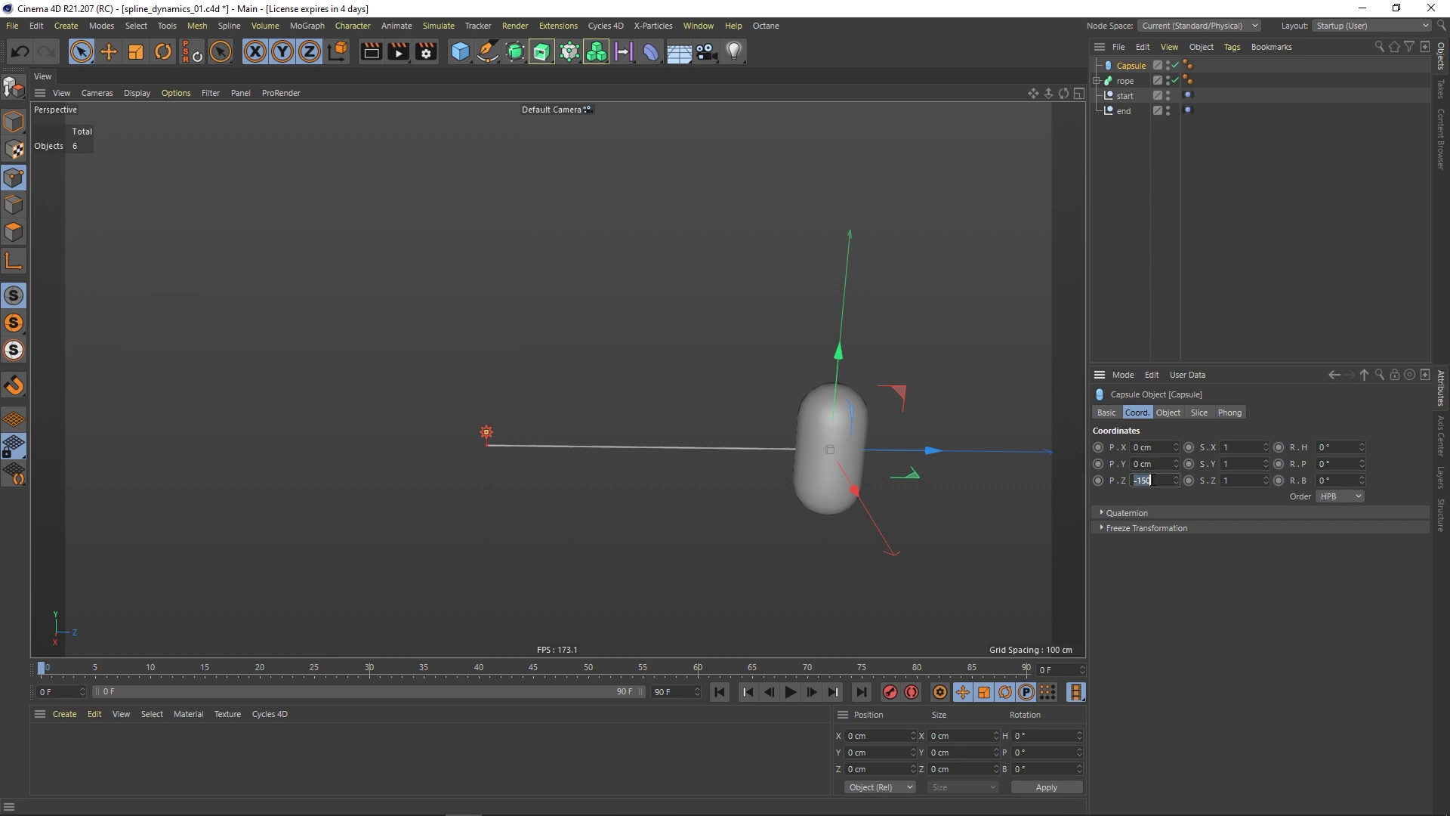
click(1152, 480)
text(-250)
key(Return)
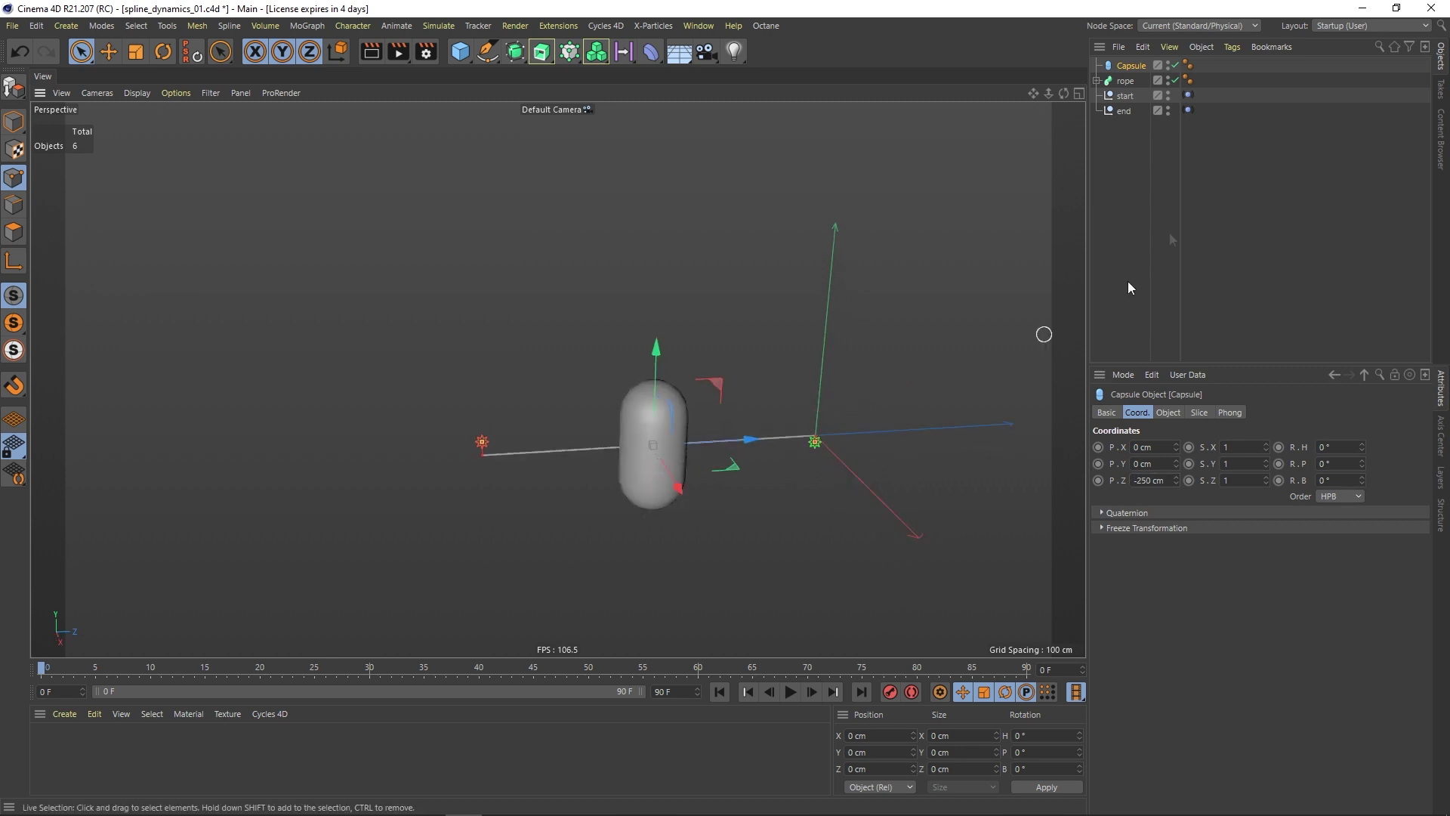
Step: Show mesh lines and set the capsule's radius to 8 cm, height 418 cm, height segments 112 and rotation segments 28
click(1169, 412)
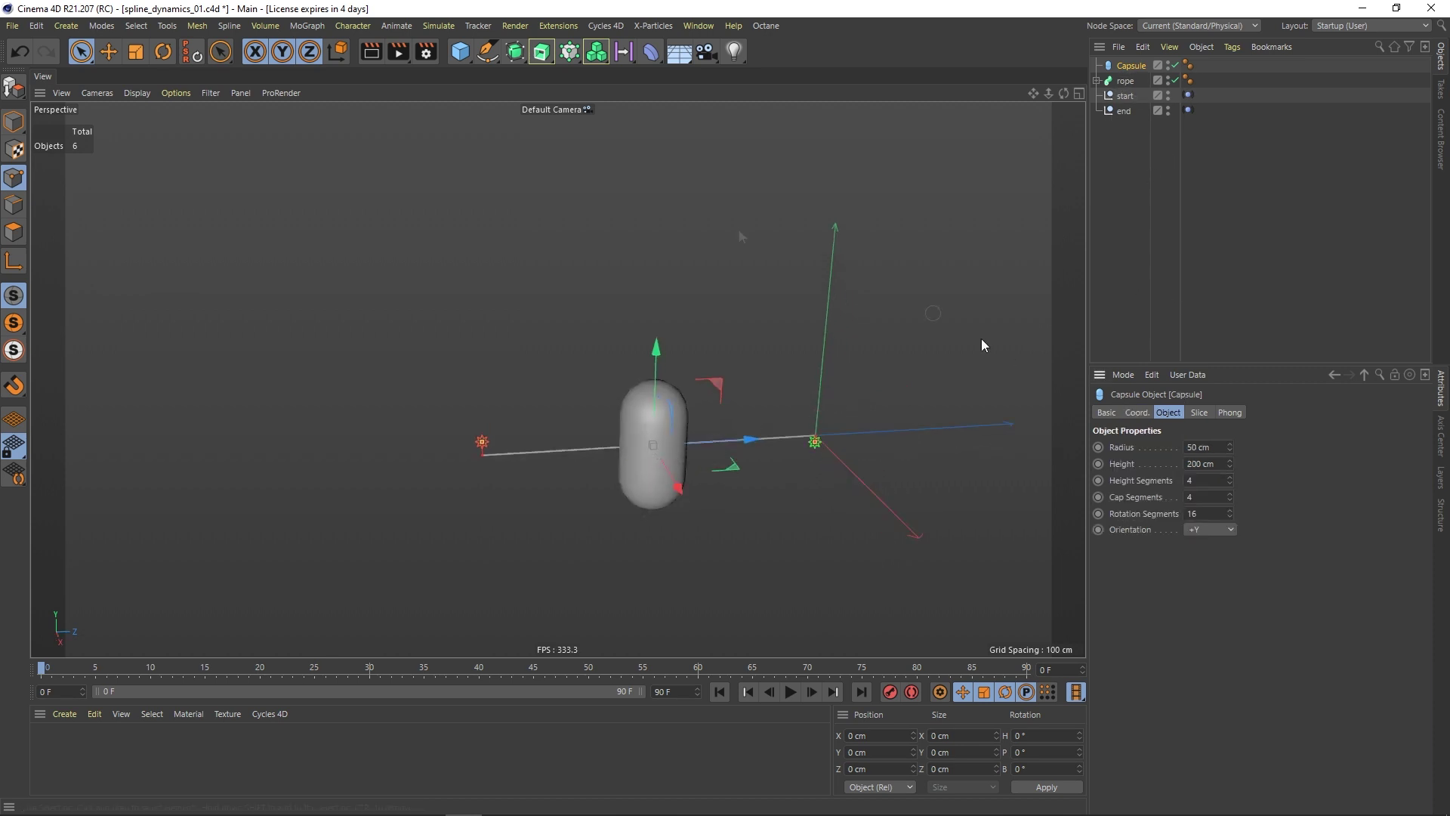
click(136, 93)
click(163, 129)
scroll(754, 410, up, 2)
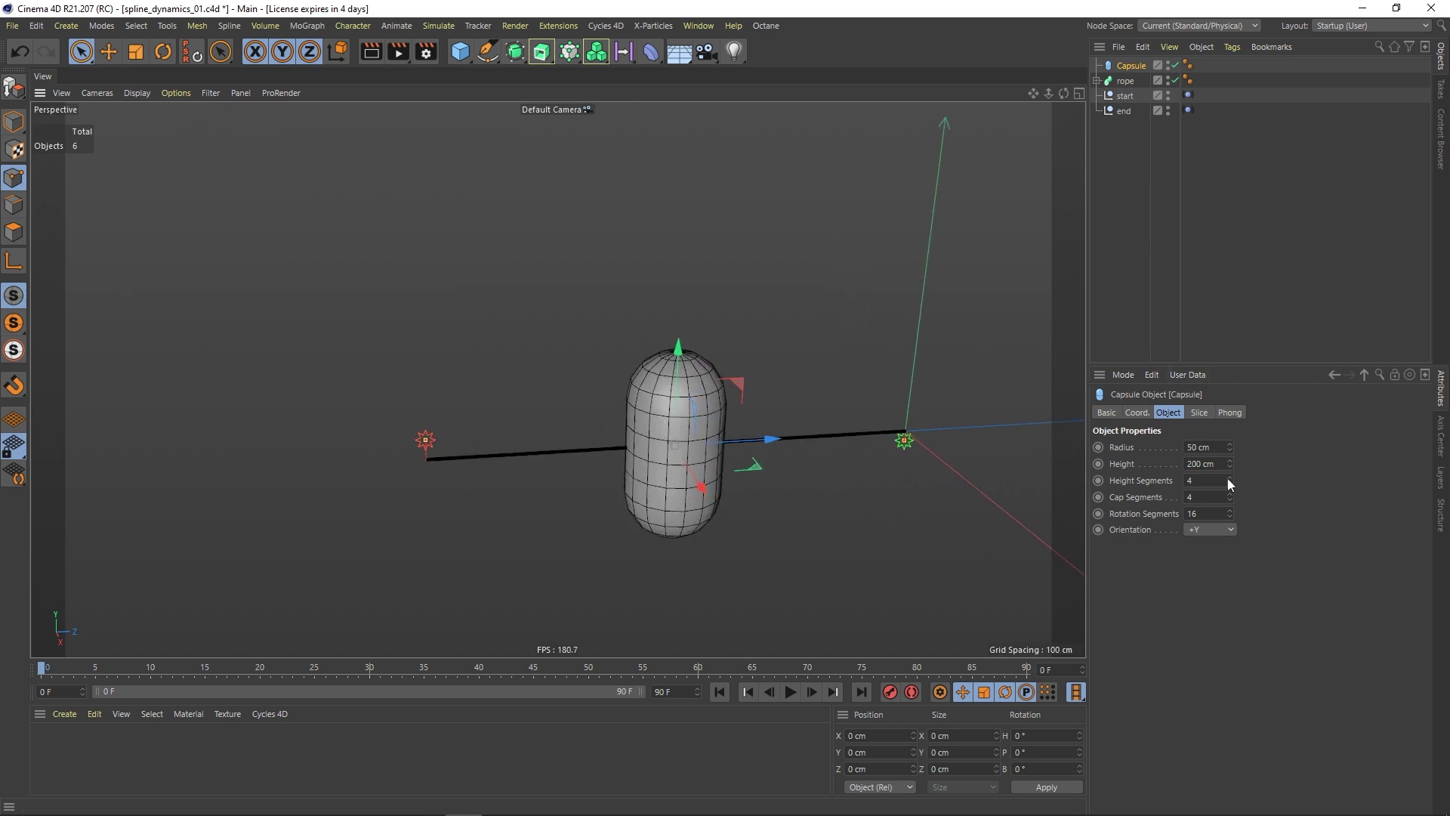
mouse_move(1230, 467)
mouse_down()
mouse_move(1229, 346)
mouse_move(1203, 410)
mouse_move(1226, 464)
mouse_move(1217, 481)
mouse_up()
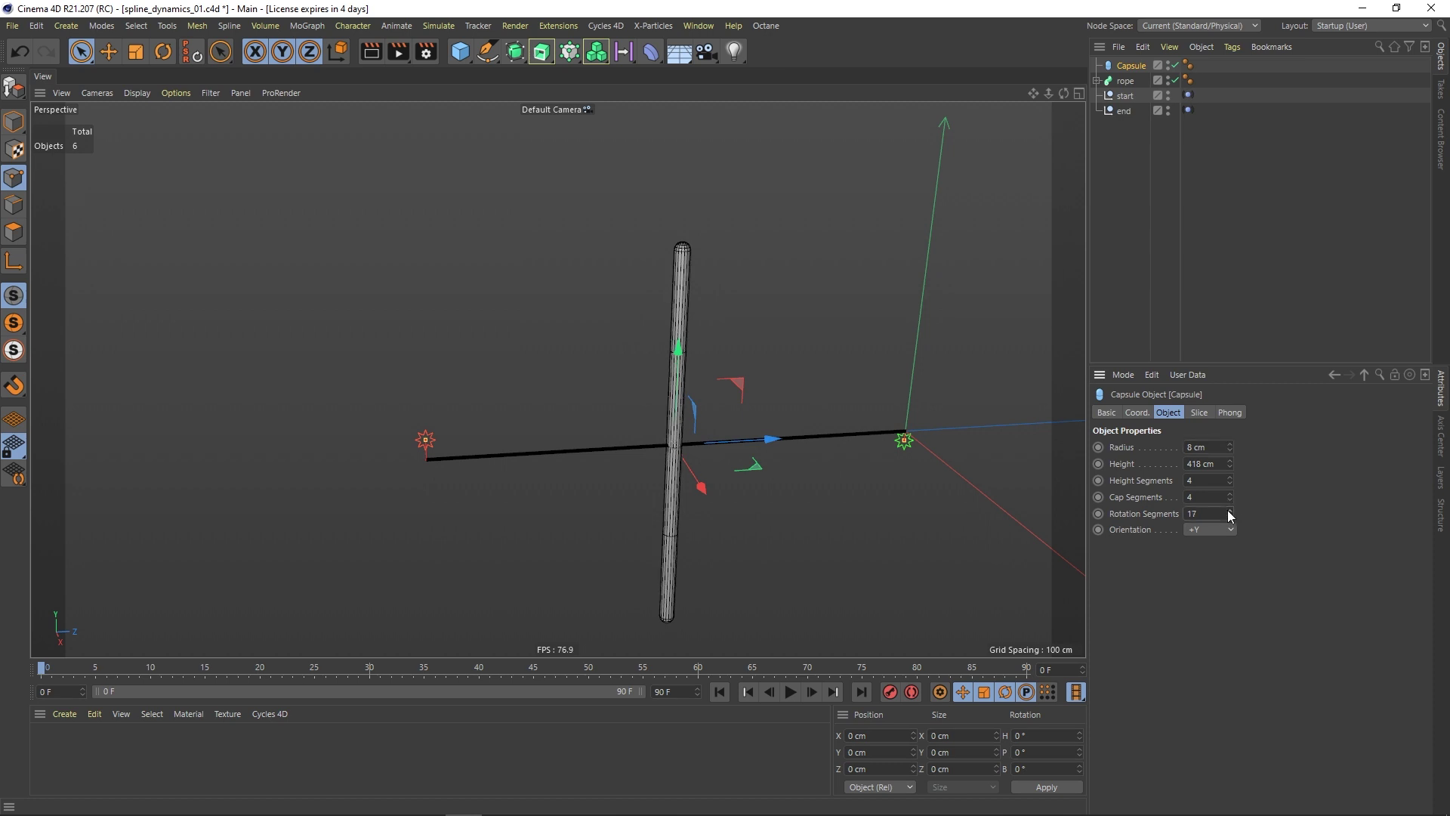
drag(1229, 513, 1224, 507)
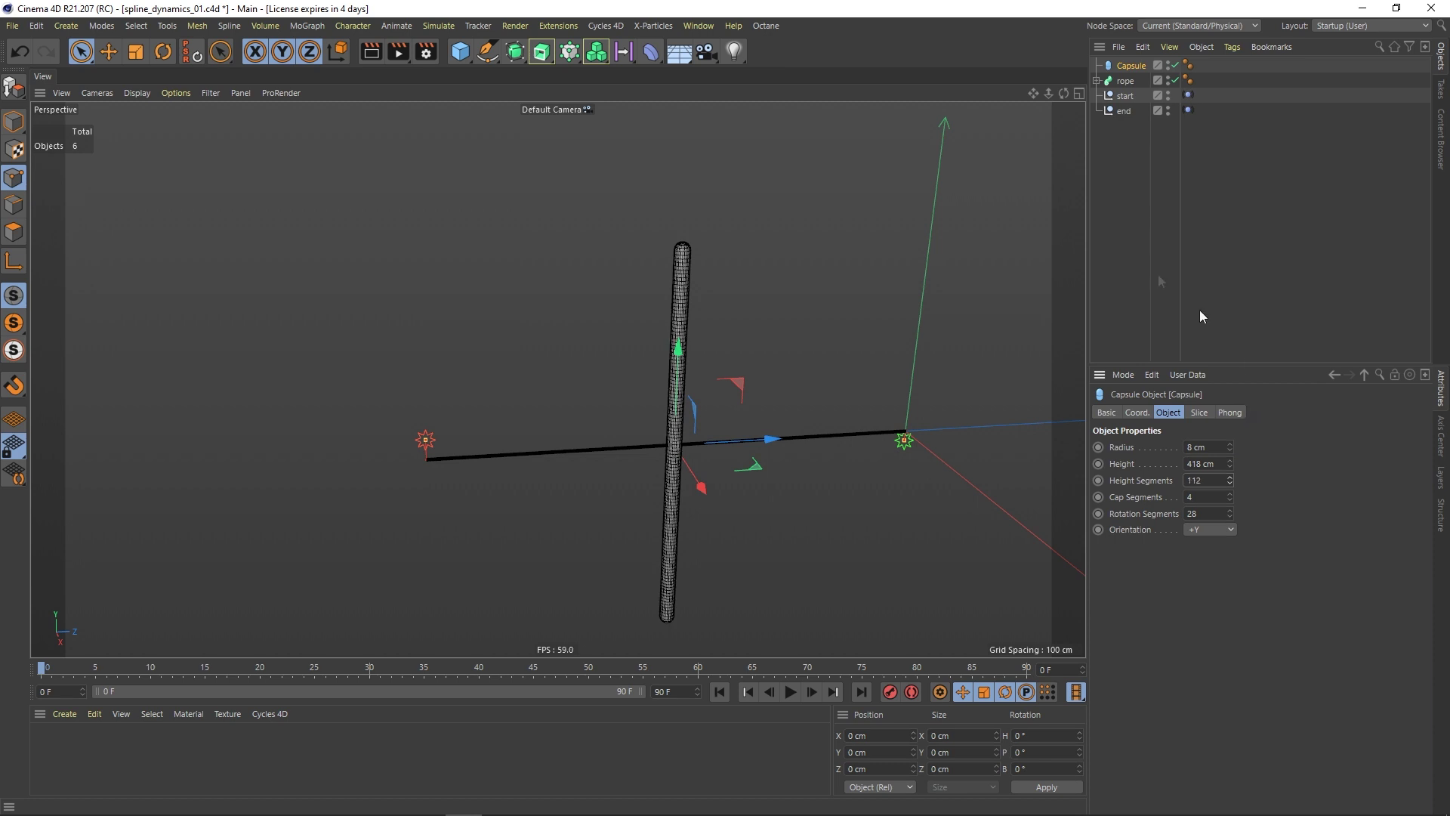
Step: Switch the viewport back to shaded display without mesh lines and inspect where the capsule crosses the rope
click(245, 254)
click(143, 93)
click(158, 115)
scroll(620, 446, down, 6)
alt+drag(622, 448, 665, 445)
alt+drag(556, 378, 664, 428)
alt+right_drag(641, 434, 718, 403)
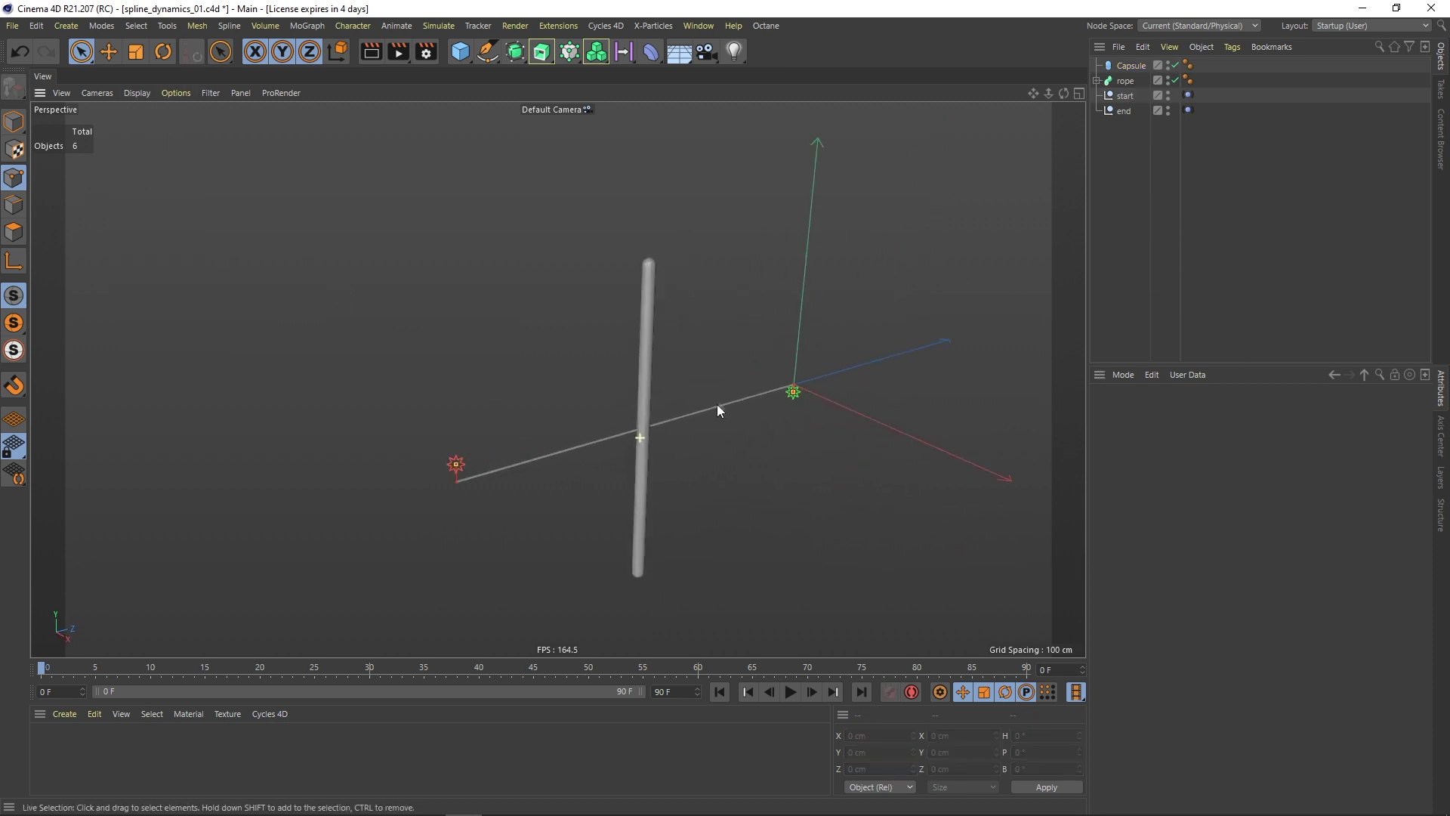
Step: Add a Vibrate tag to the capsule and enable rotation with amplitude 0°, 0°, 500° and frequency 0.6
click(1130, 66)
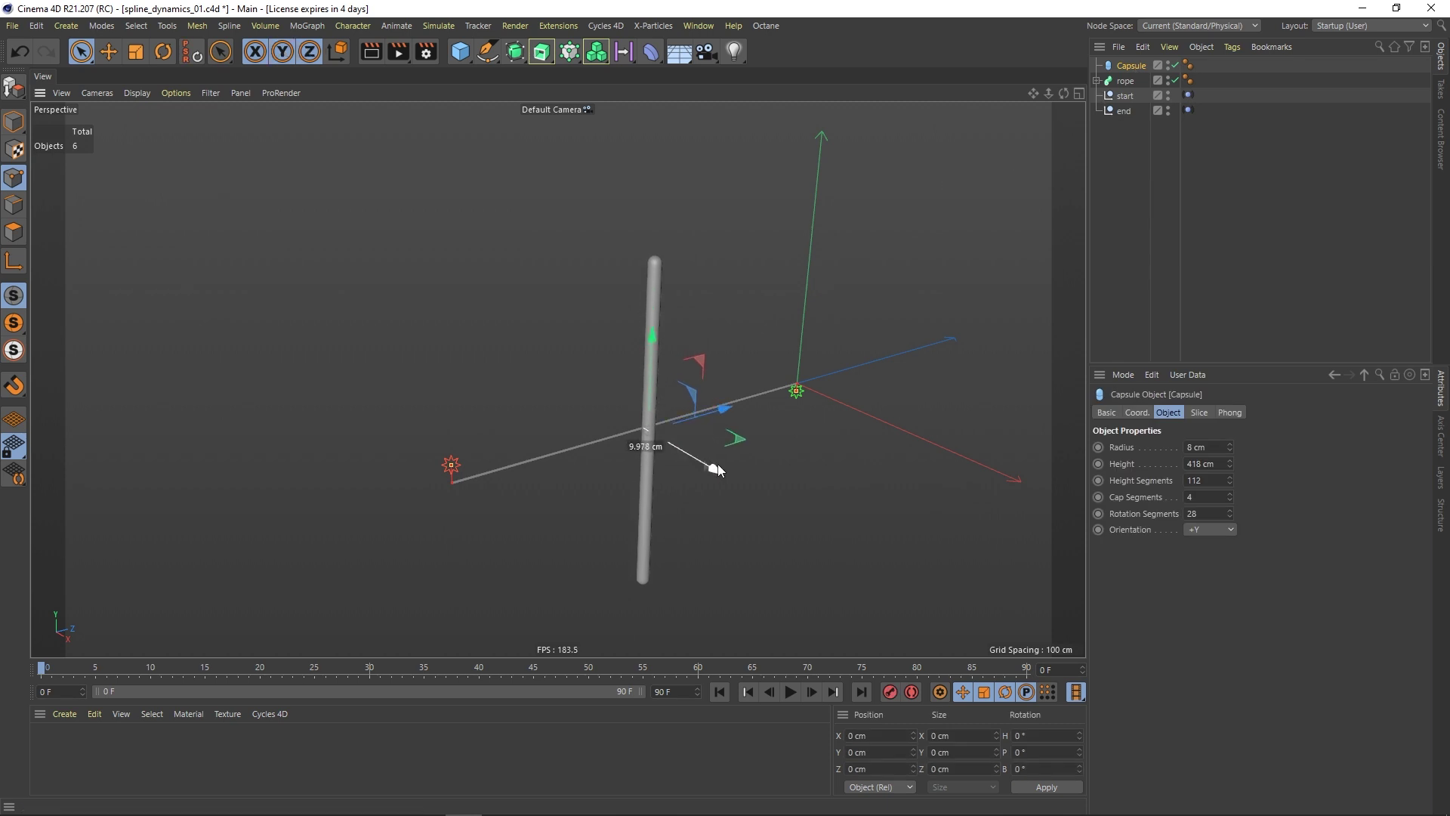
alt+drag(648, 431, 739, 437)
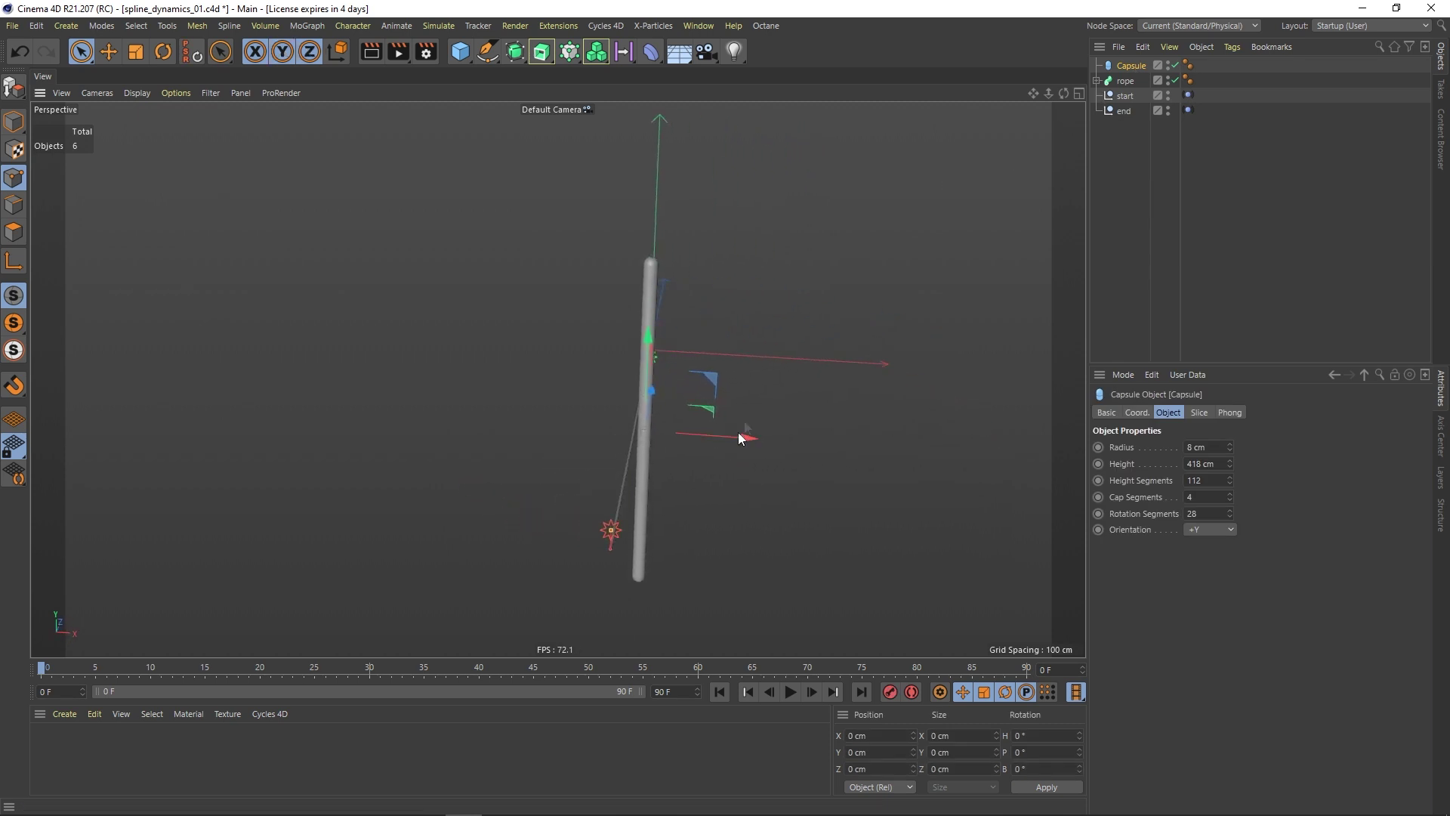
right_click(1135, 65)
mouse_move(1249, 76)
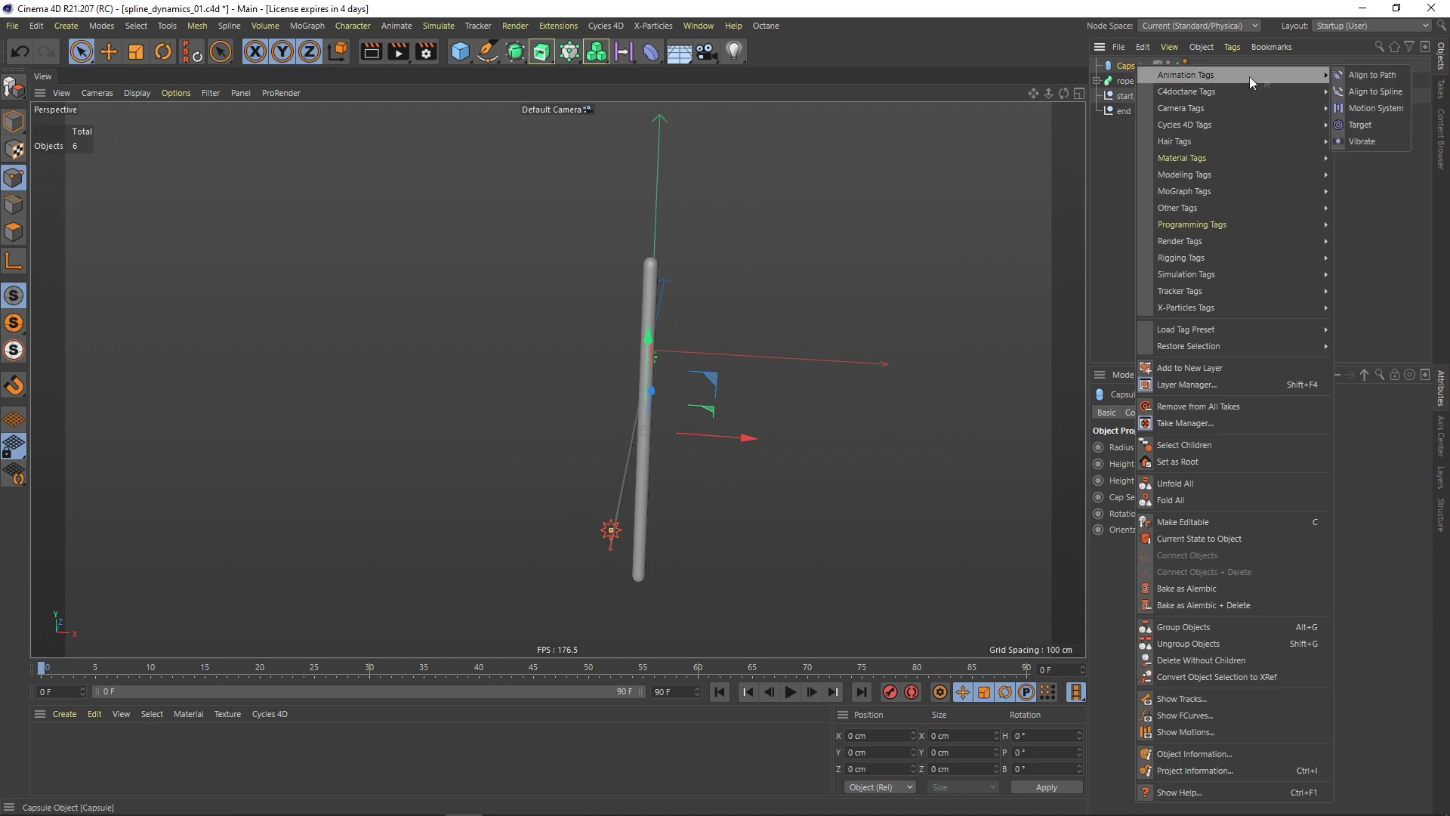
click(1363, 141)
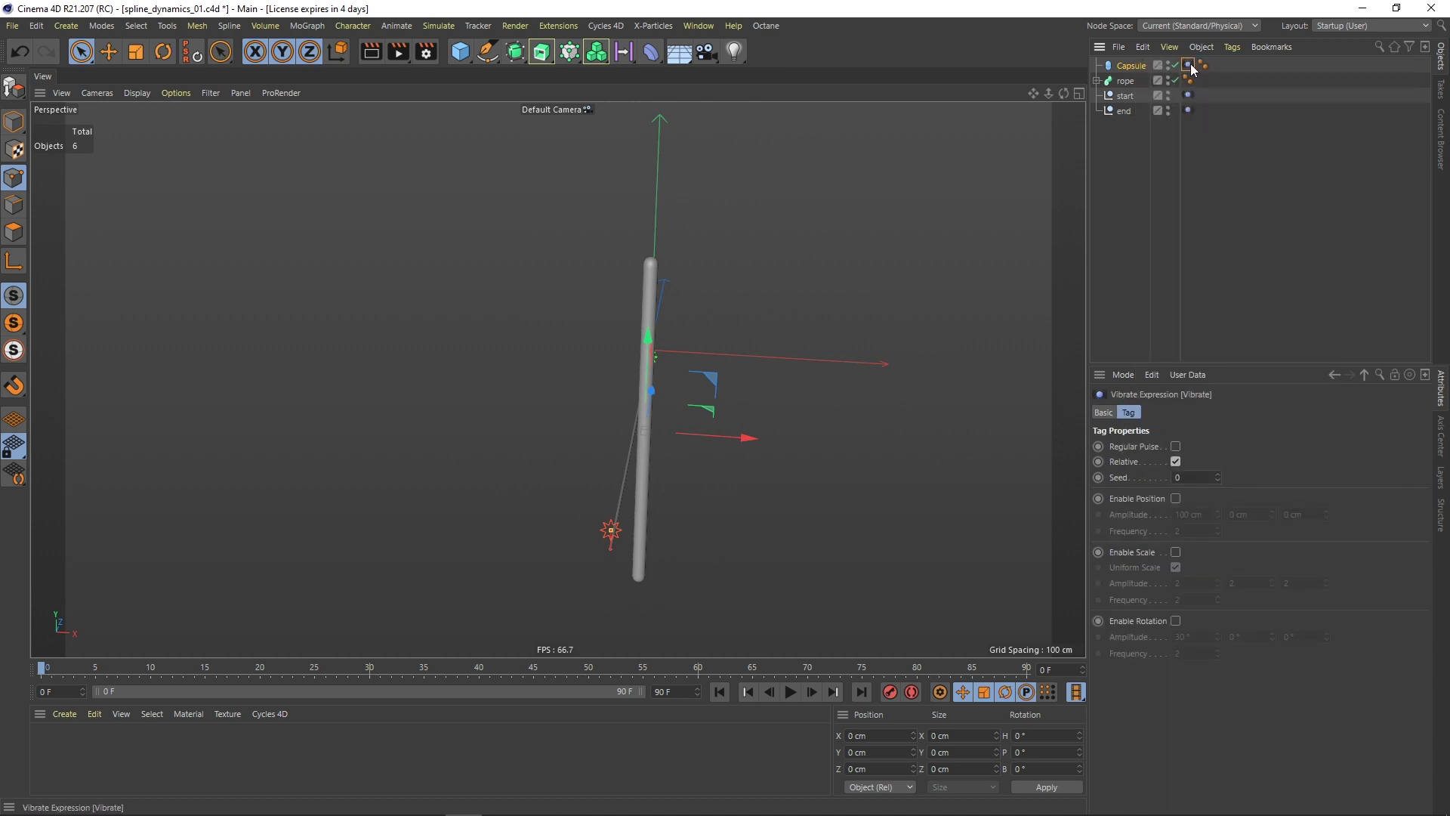
click(1176, 621)
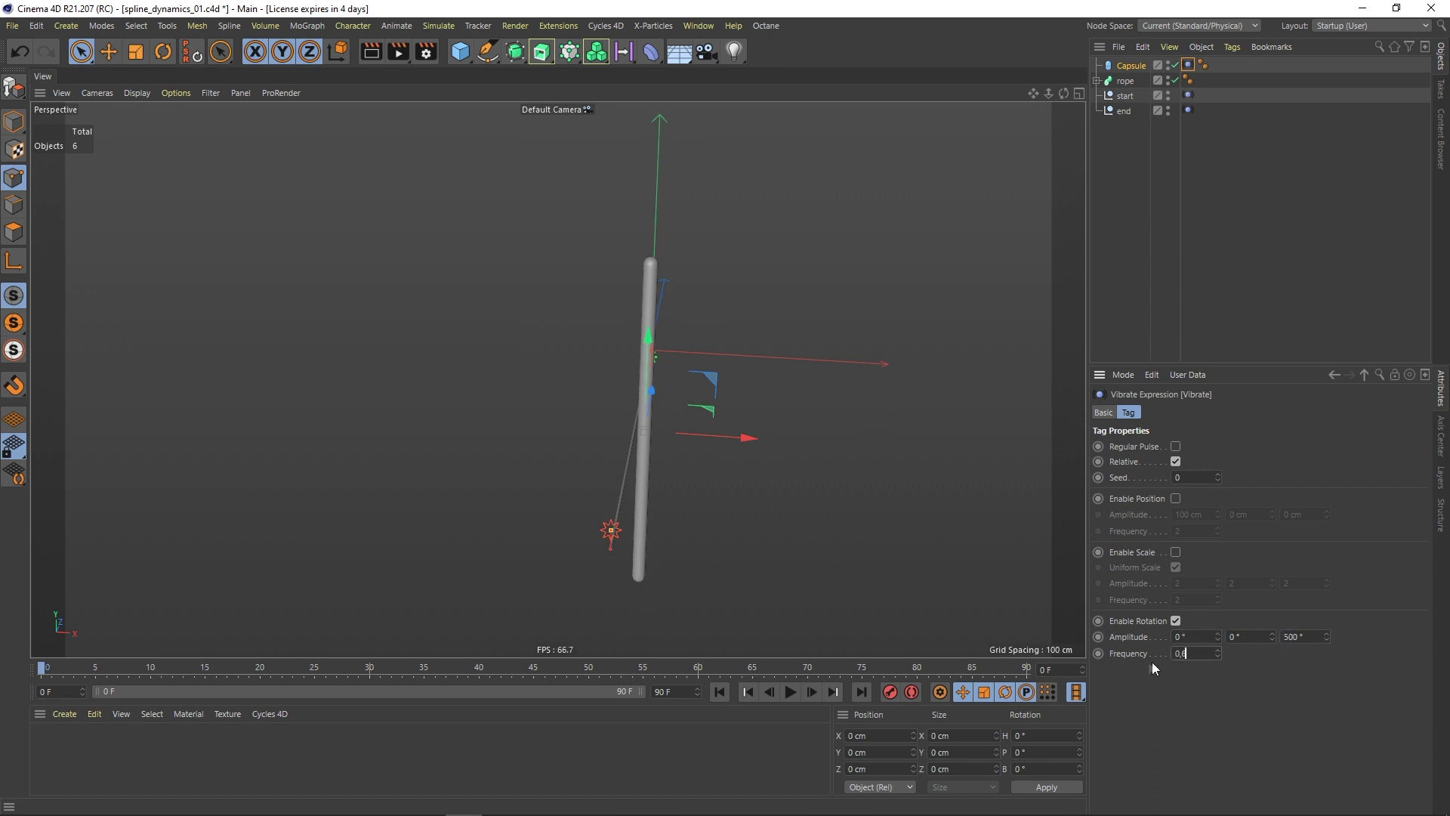
Step: Play the animation to check the capsule's rotation, and return to the first frame
click(791, 692)
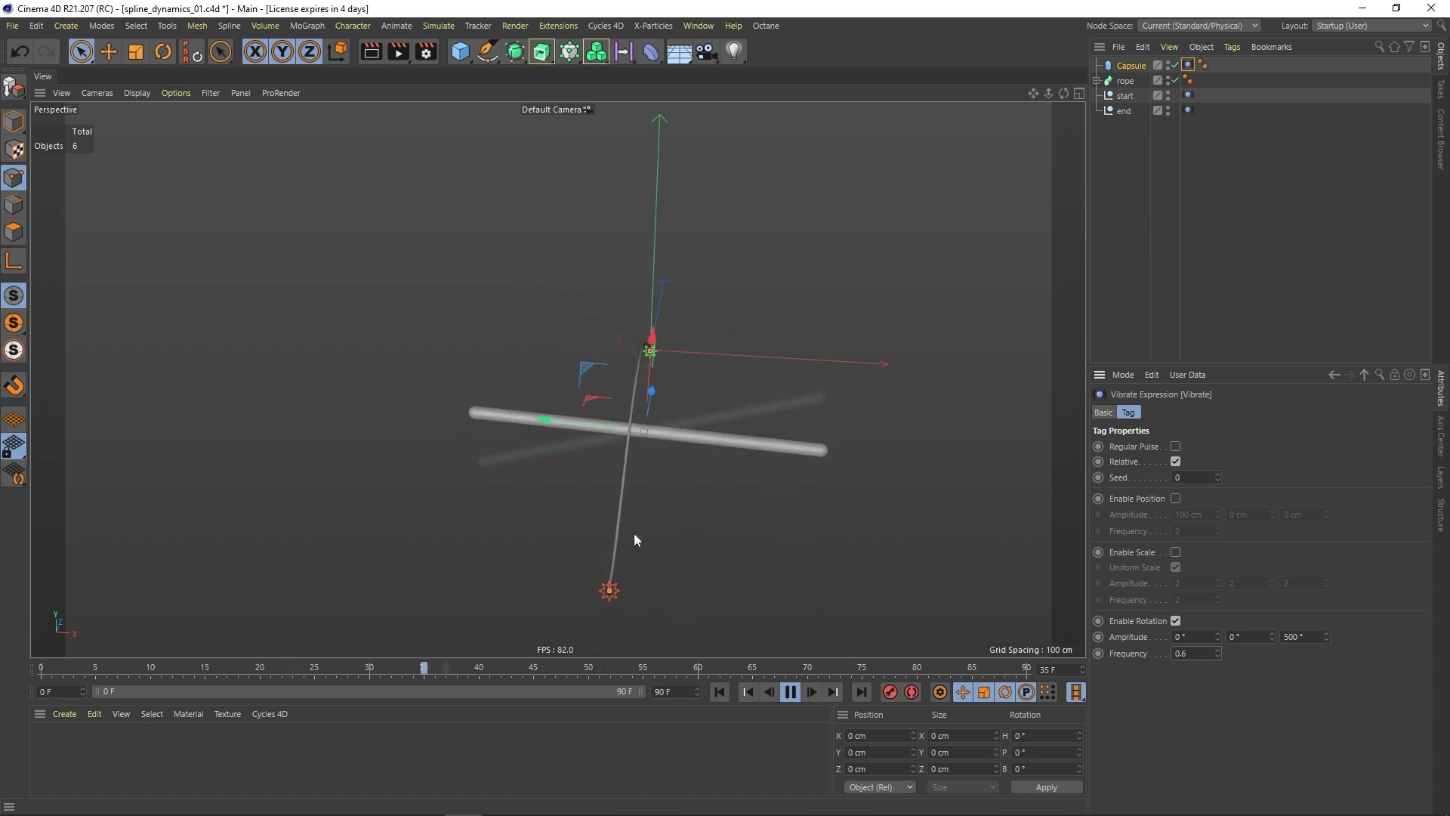
click(790, 692)
click(718, 692)
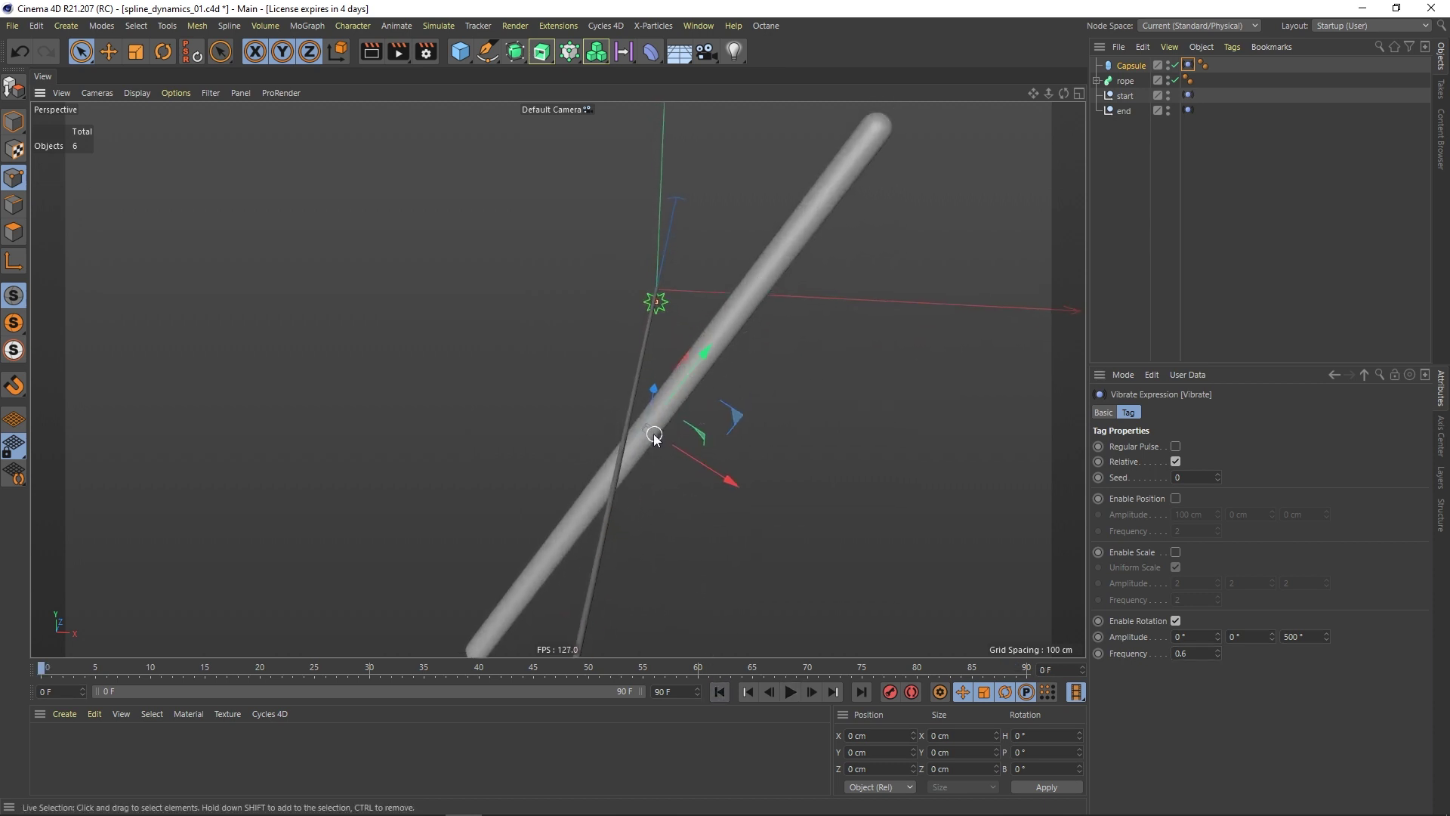
Step: Add a Hair Collider tag to the capsule and play the simulation to test its collision with the rope
right_click(1137, 66)
mouse_move(1175, 141)
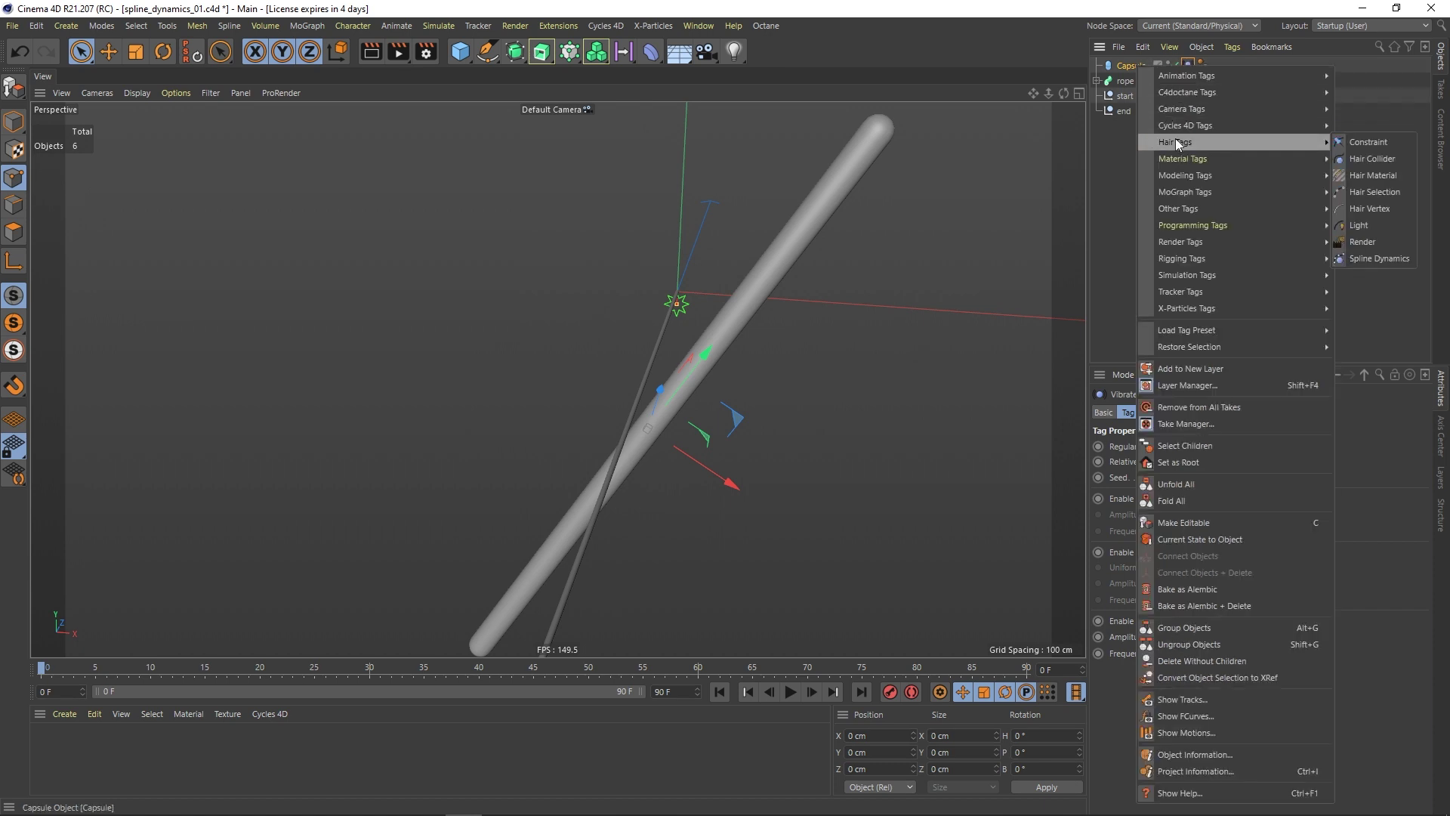
click(1371, 160)
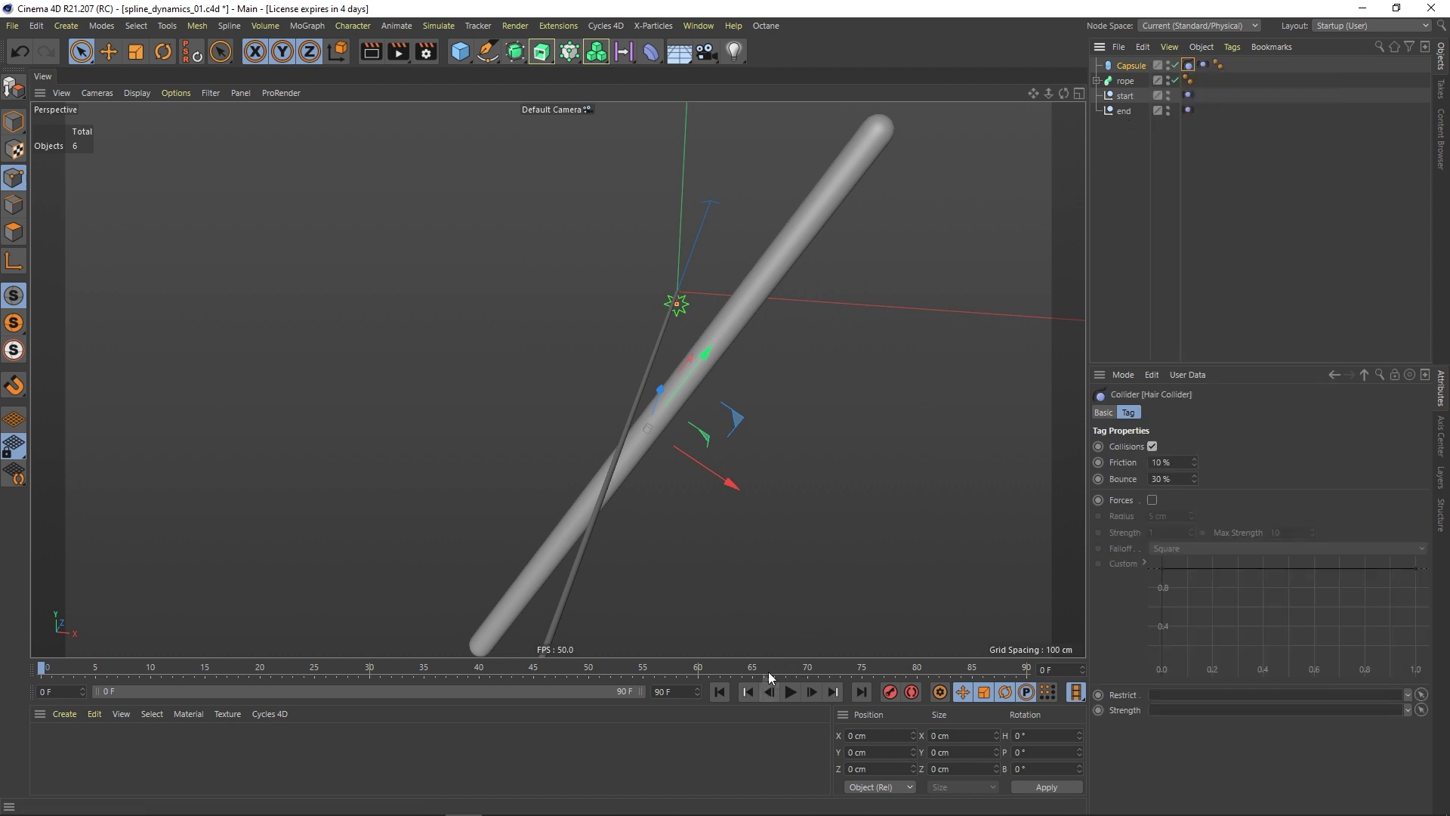
click(790, 692)
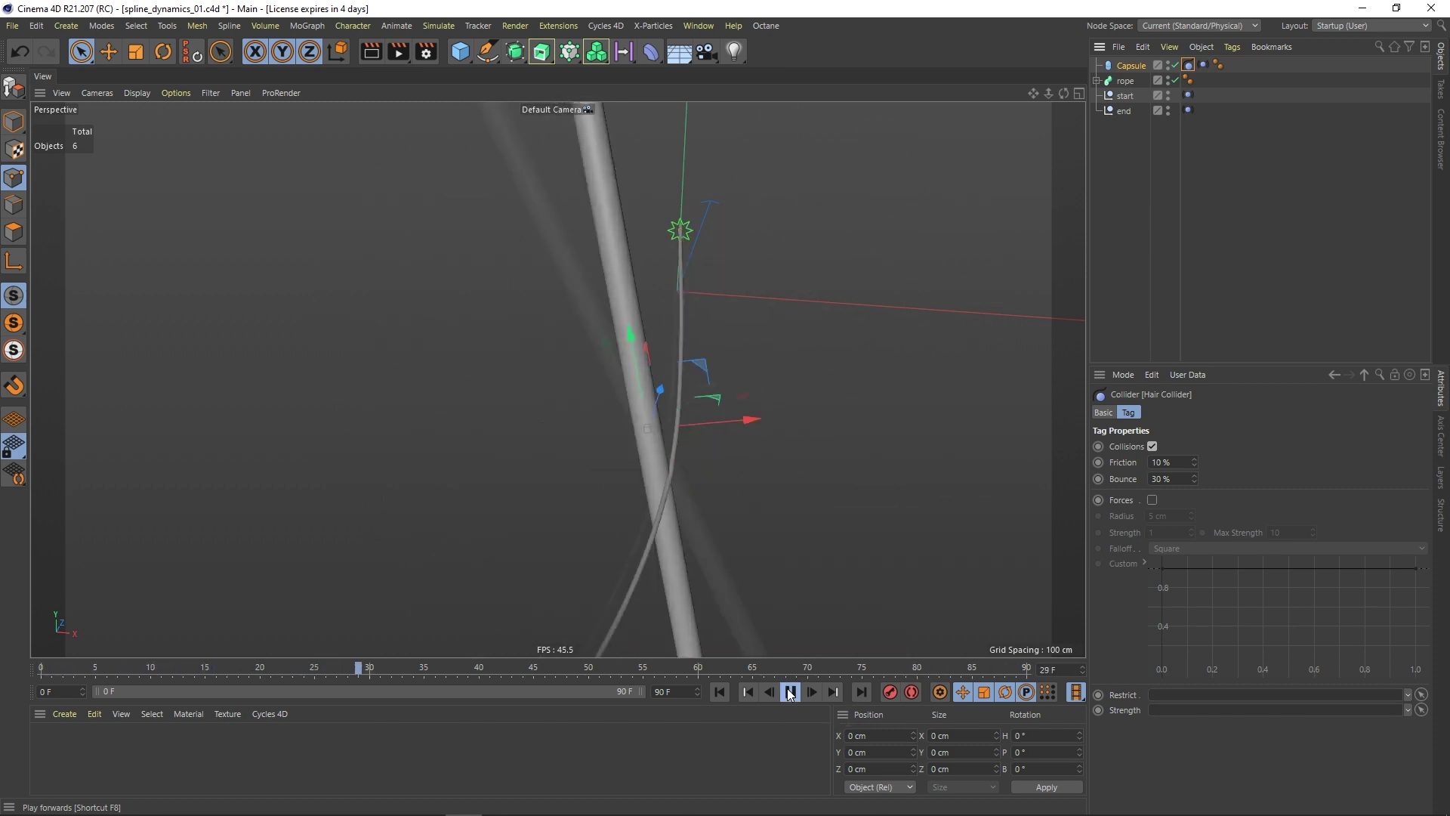
Step: Play the simulation, pause to examine how the rope meets the rotating capsule, and return to the first frame
click(790, 692)
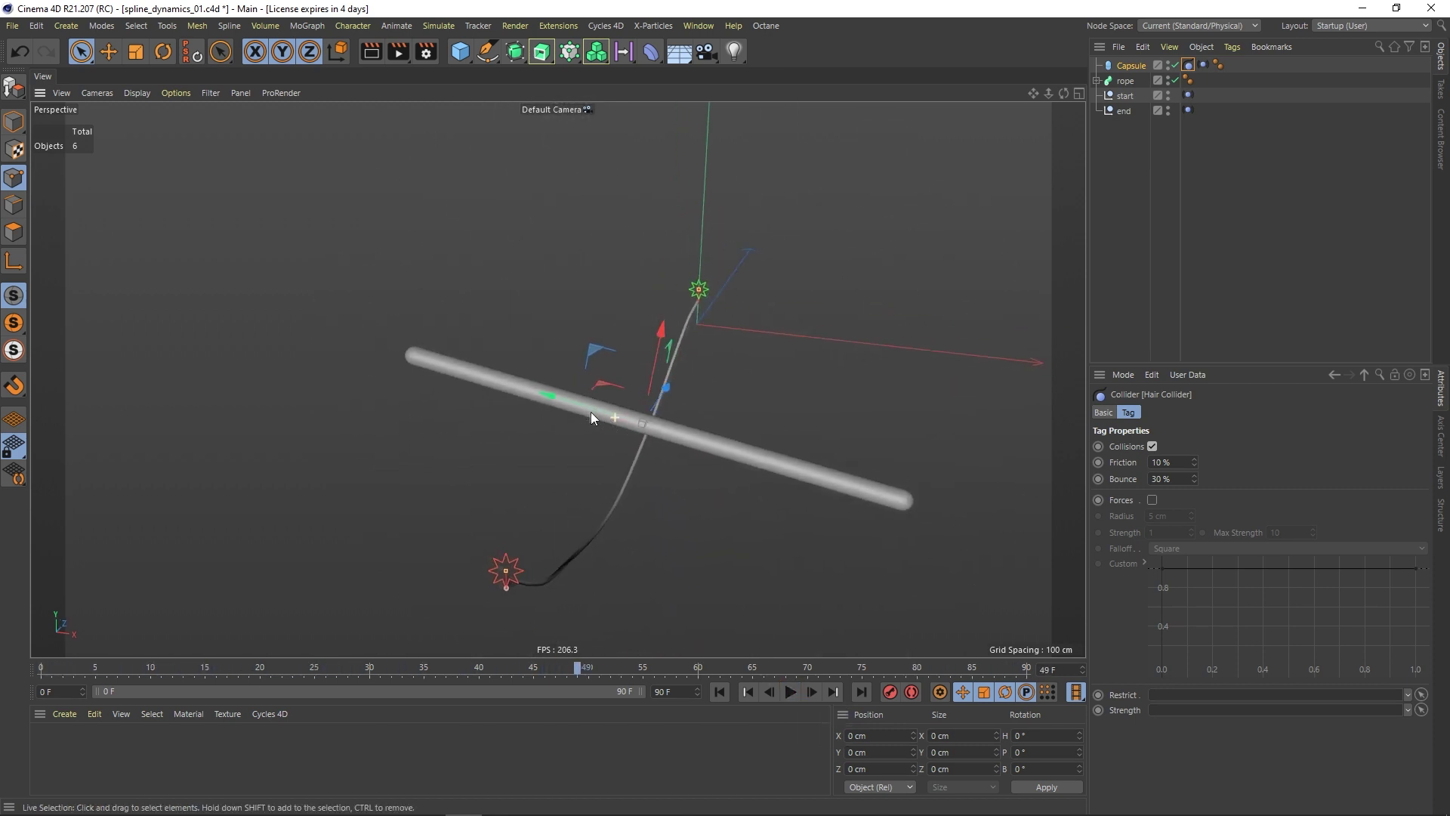
mouse_move(589, 412)
alt+mouse_down()
mouse_move(609, 407)
mouse_move(593, 379)
mouse_move(577, 414)
mouse_move(590, 400)
mouse_move(566, 407)
mouse_move(614, 410)
alt+mouse_up()
click(790, 692)
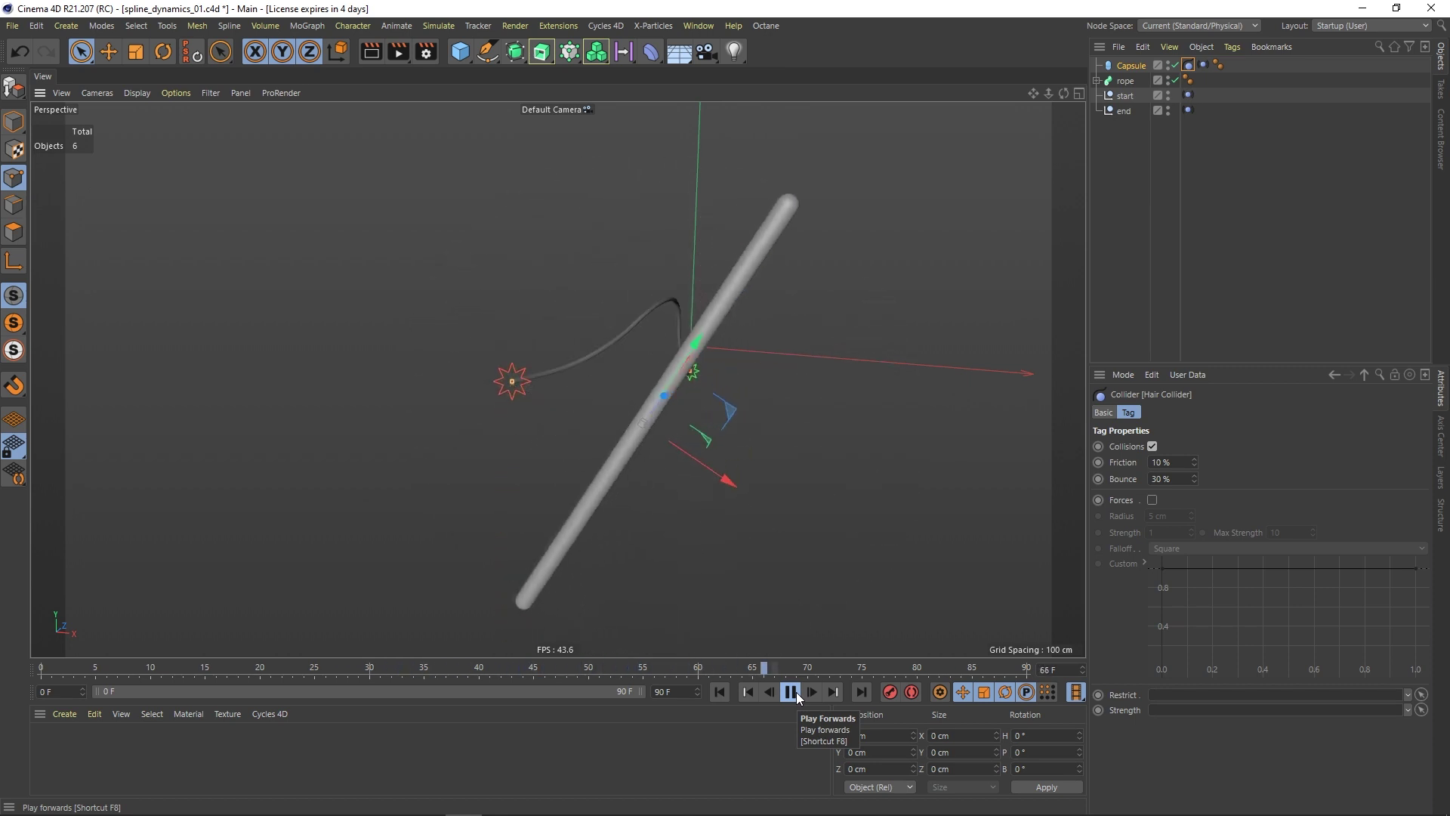
click(790, 692)
click(719, 692)
Step: Set the Steps in the advanced settings of the helix's Spline Dynamics tag to 10
click(1144, 175)
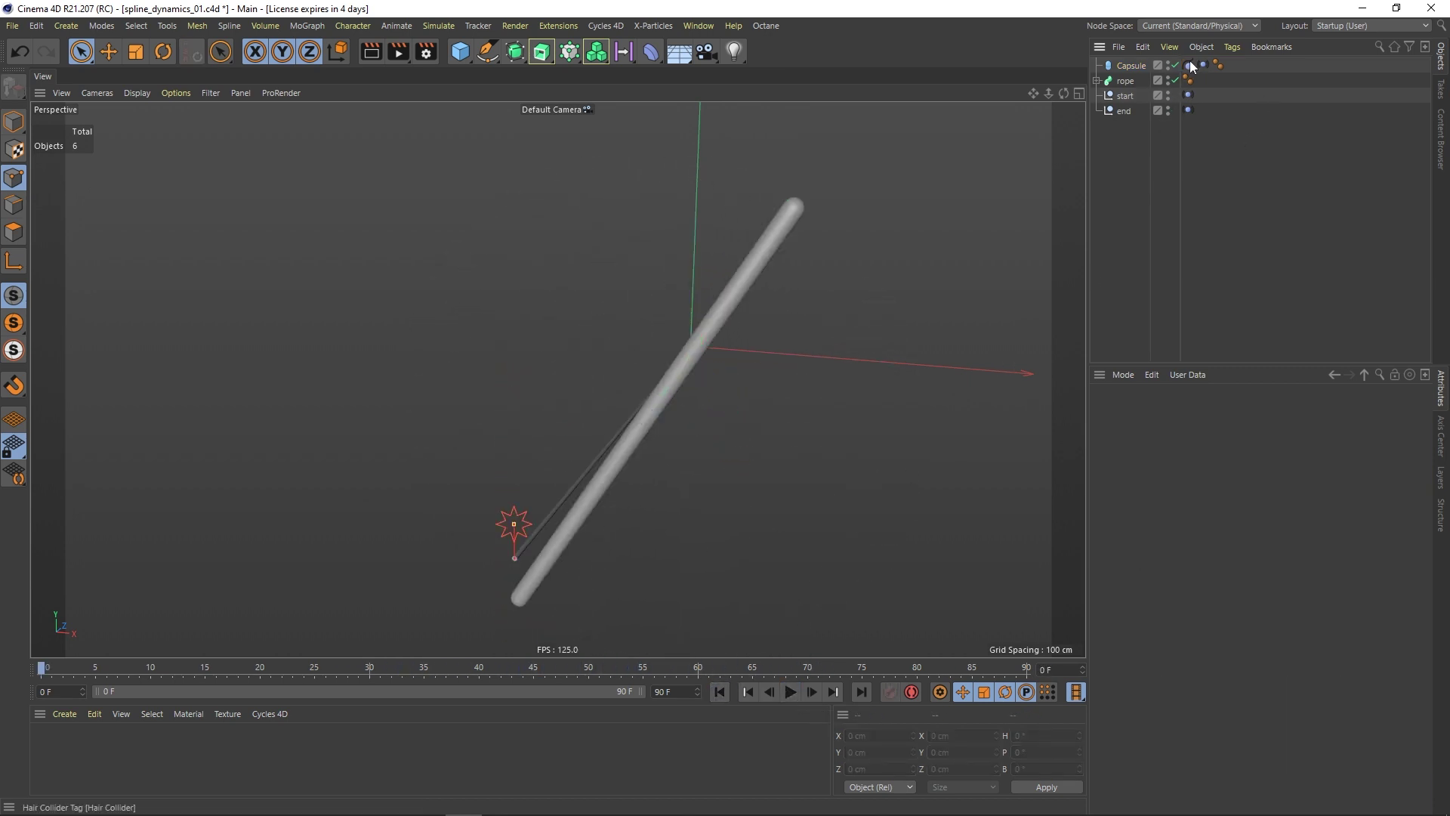
click(1097, 81)
click(1134, 111)
click(1188, 110)
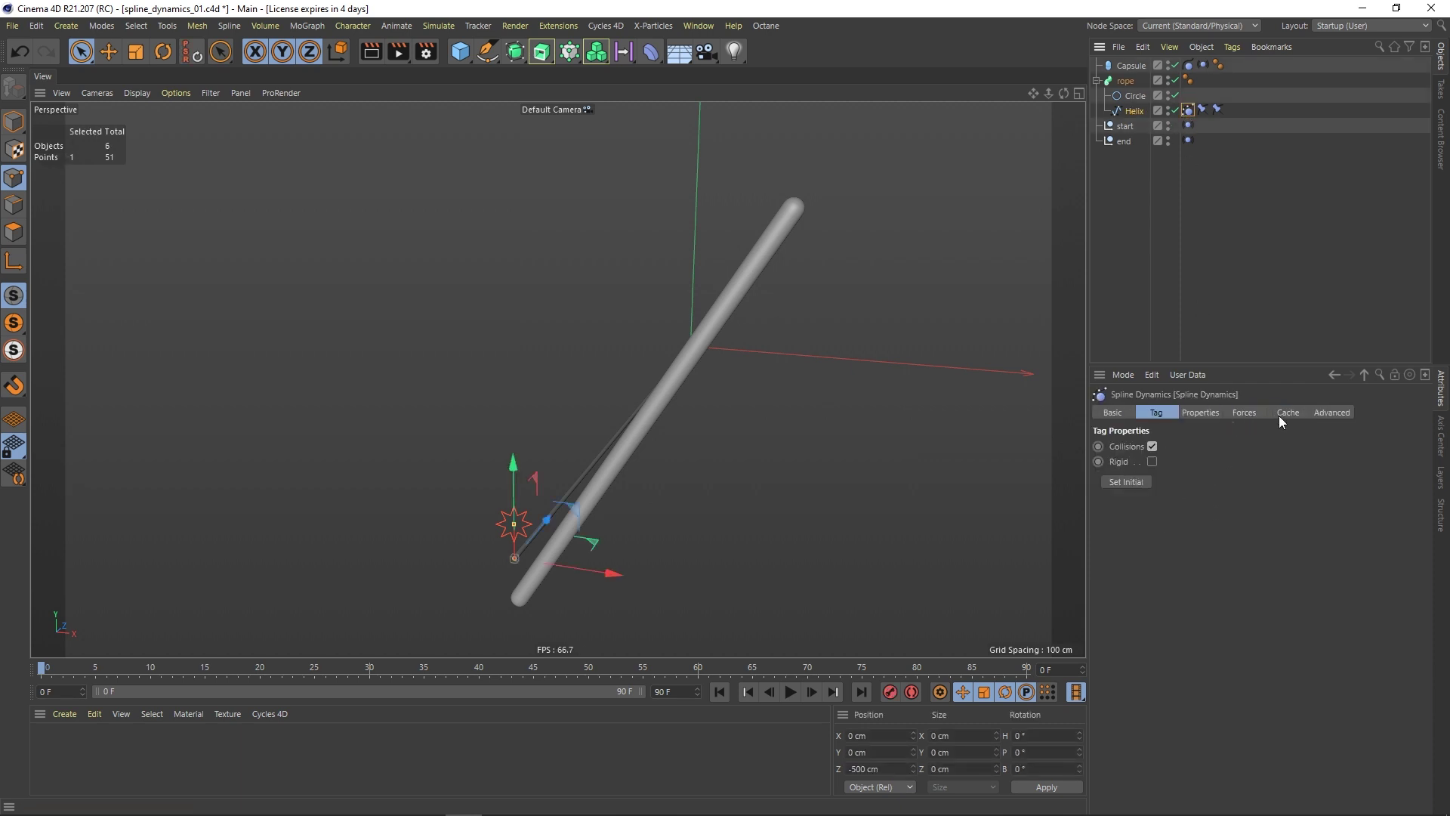
click(1254, 412)
click(1288, 413)
click(1332, 412)
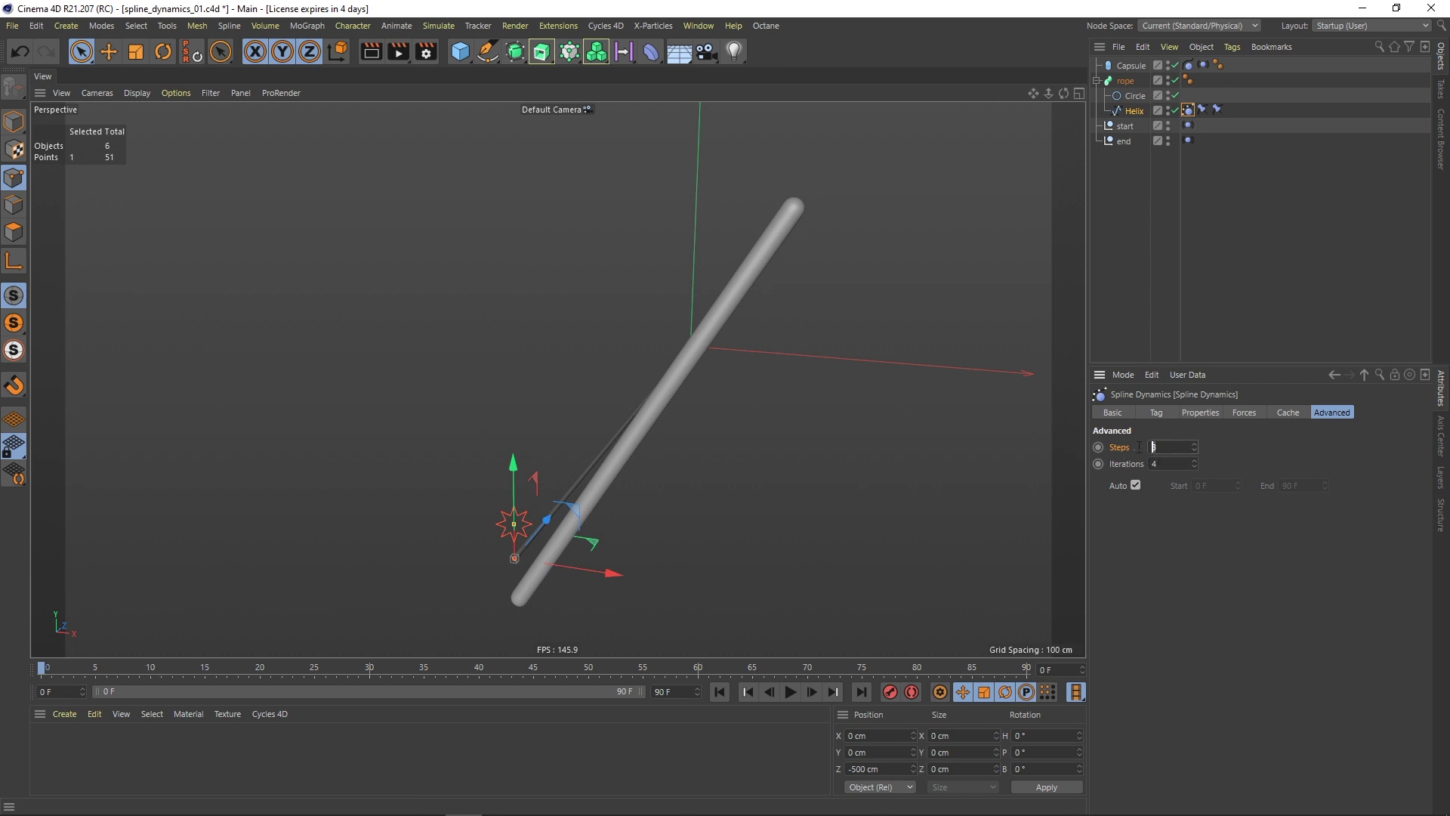
Step: Play the simulation to test the rope collision with more steps, and return to the first frame
click(791, 692)
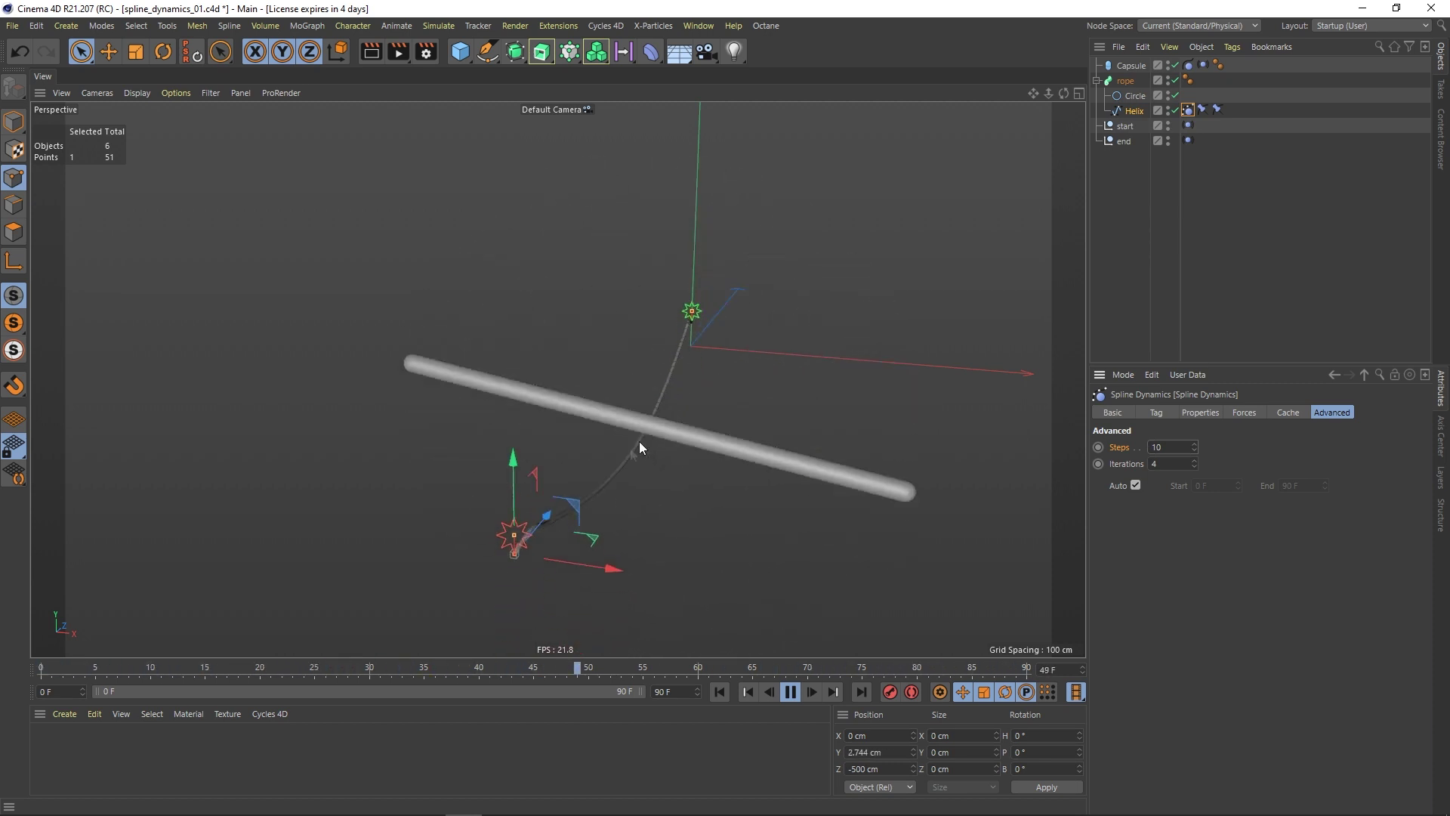
key(F8)
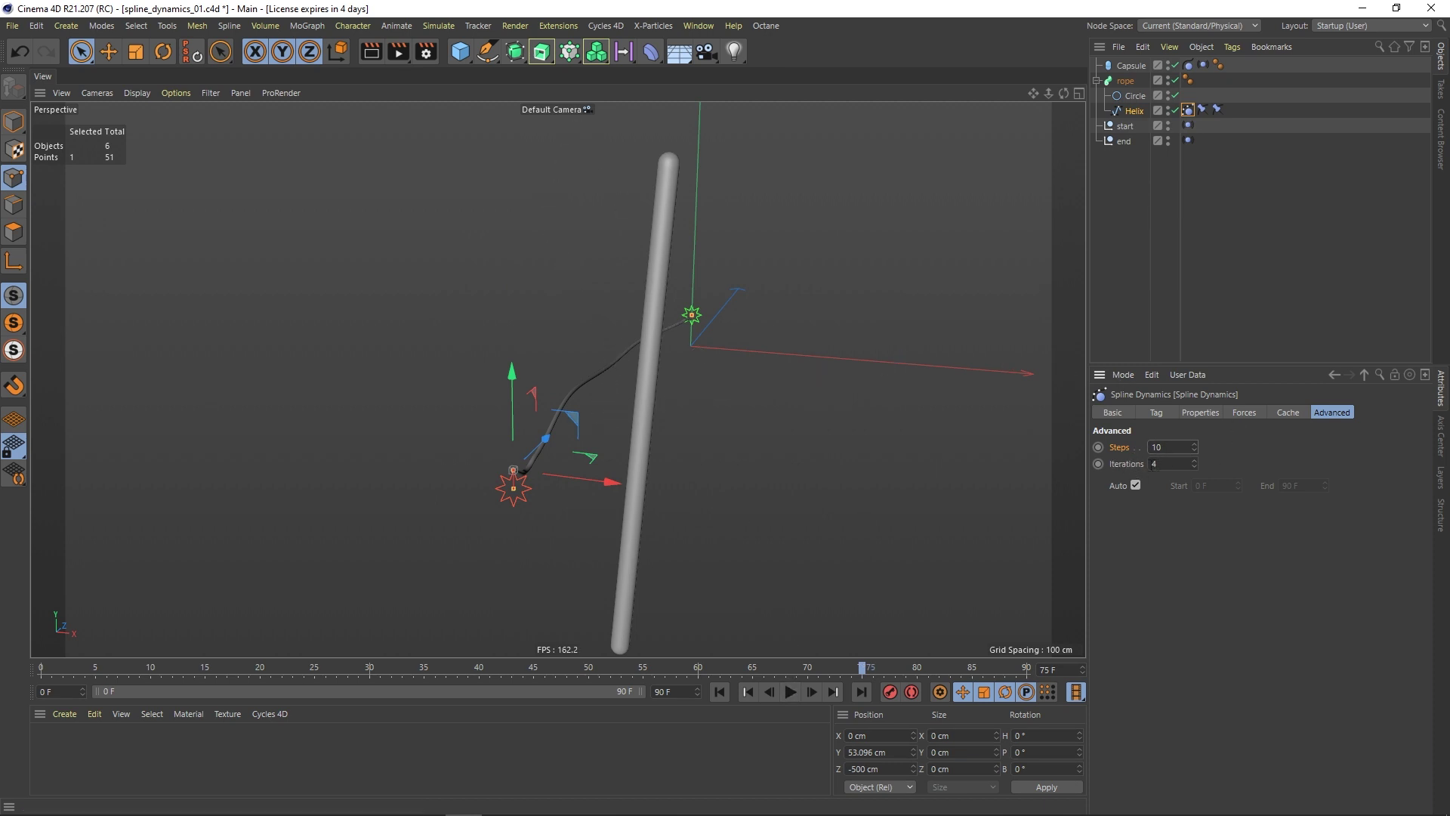
key(shift+f)
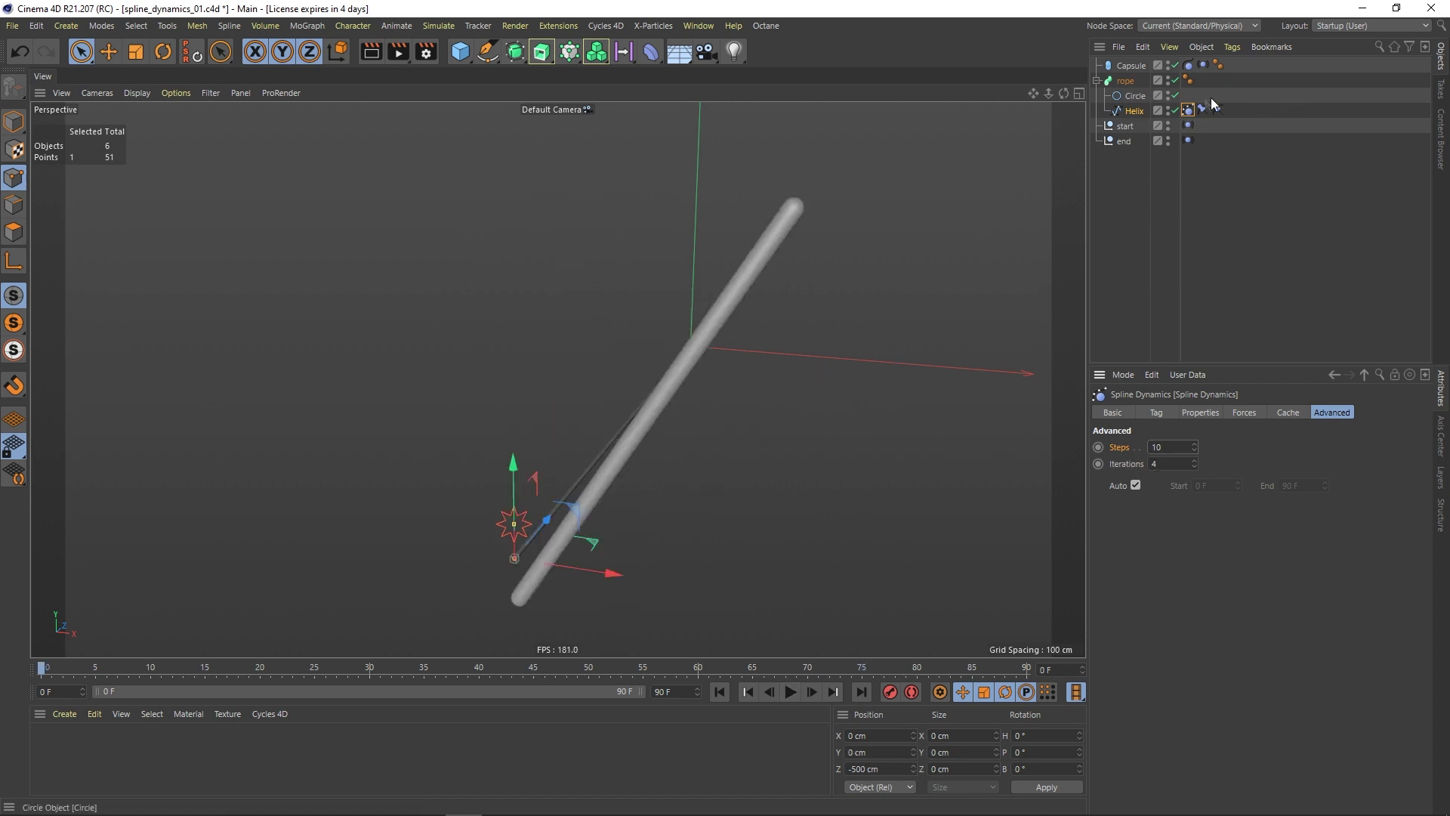
Step: Set the seed of the capsule's Vibrate tag to 10 and play the simulation to check the new motion
click(1204, 65)
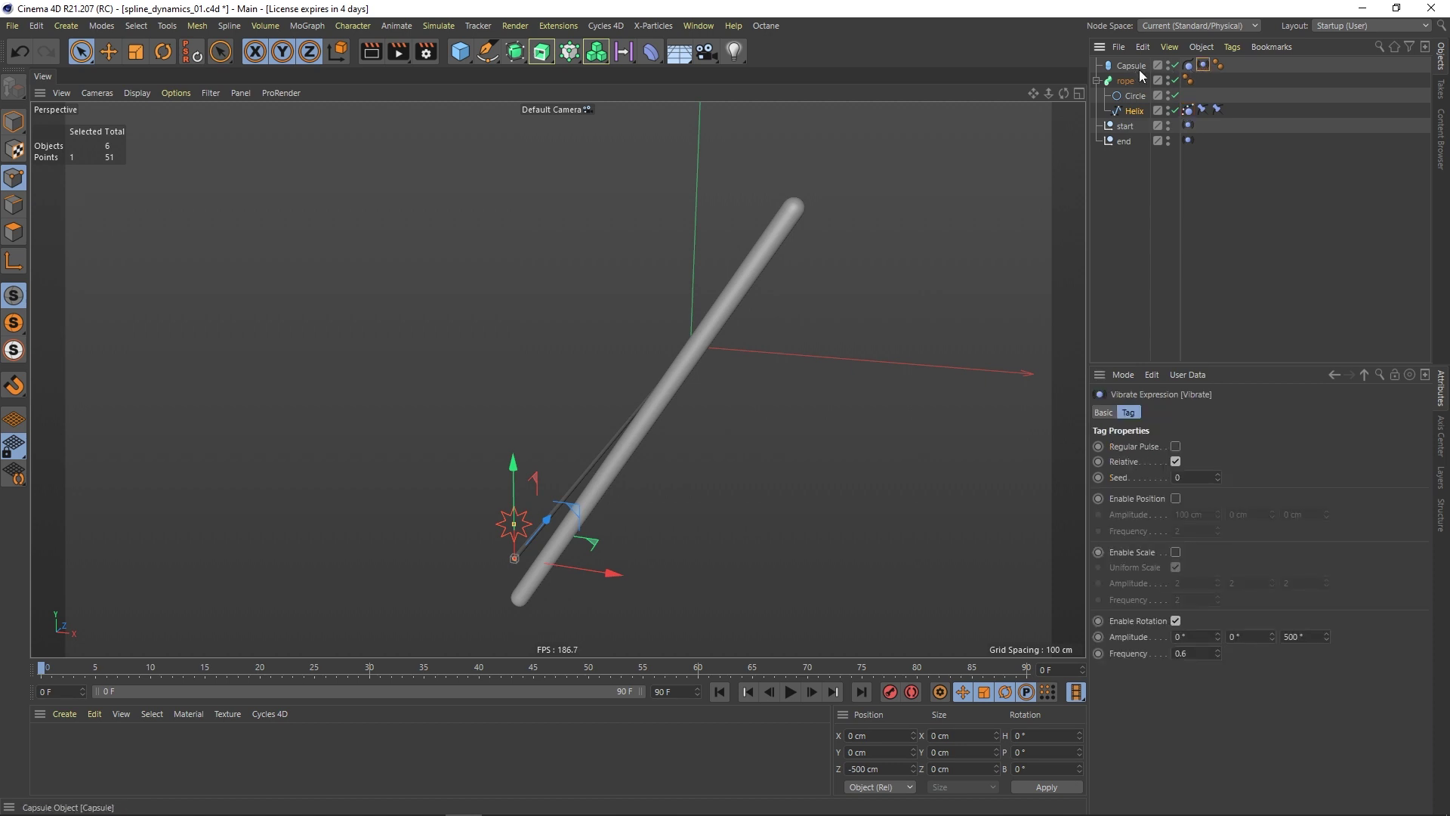
click(1201, 478)
text(10)
click(791, 692)
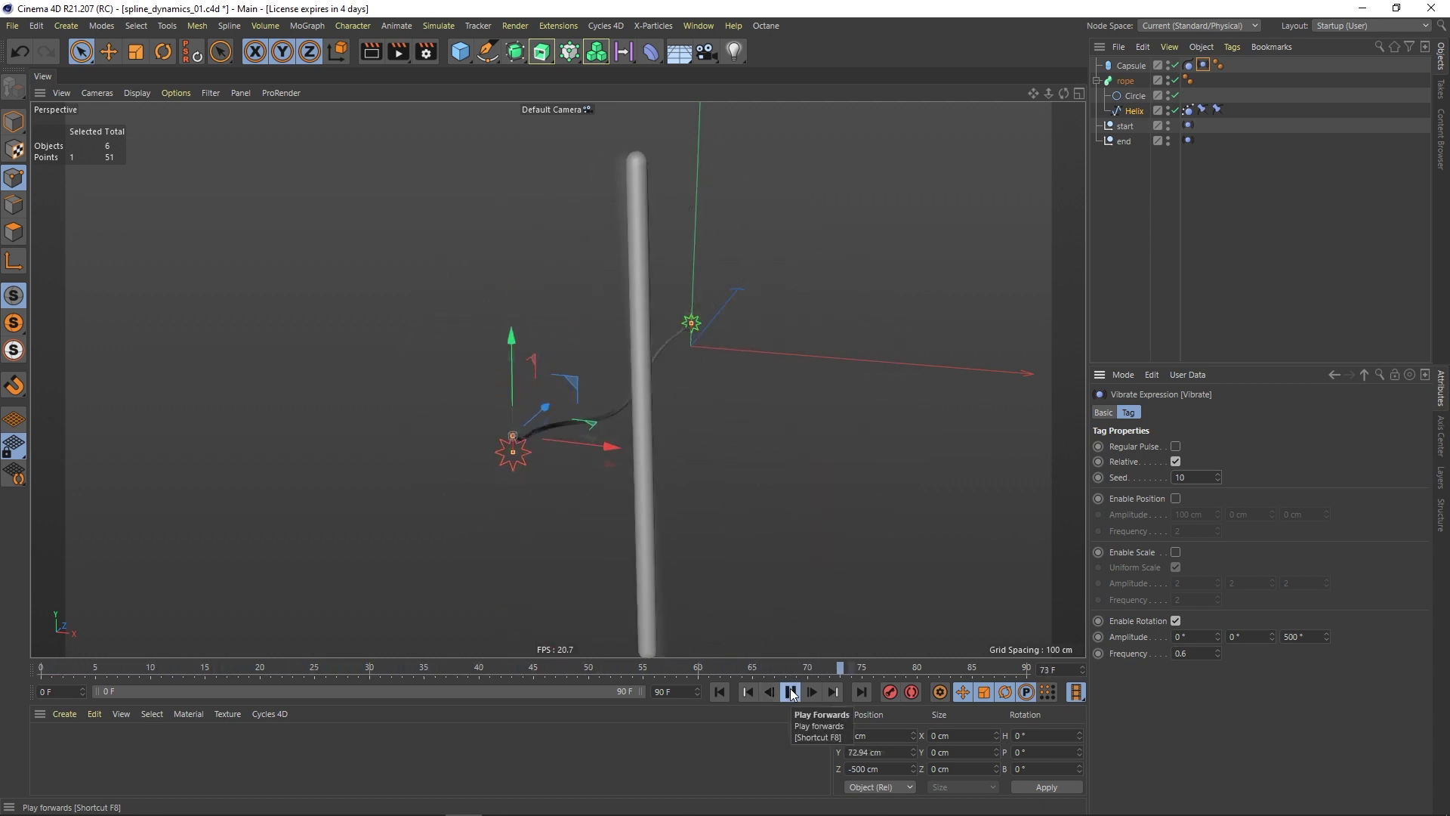
click(791, 692)
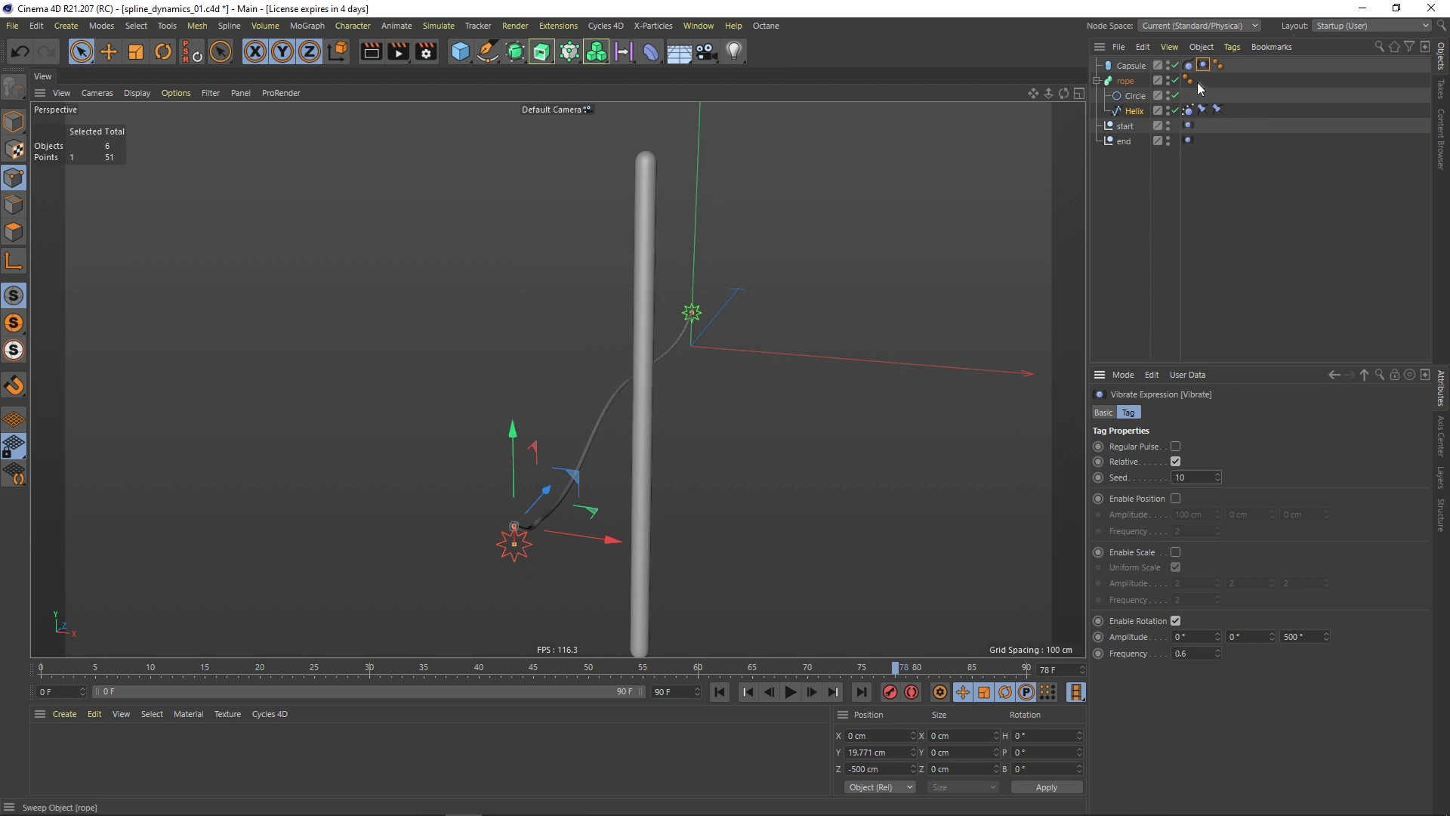
Step: Set the helix's Spline Dynamics Steps to 20 and replay the simulation from the first frame
click(1188, 109)
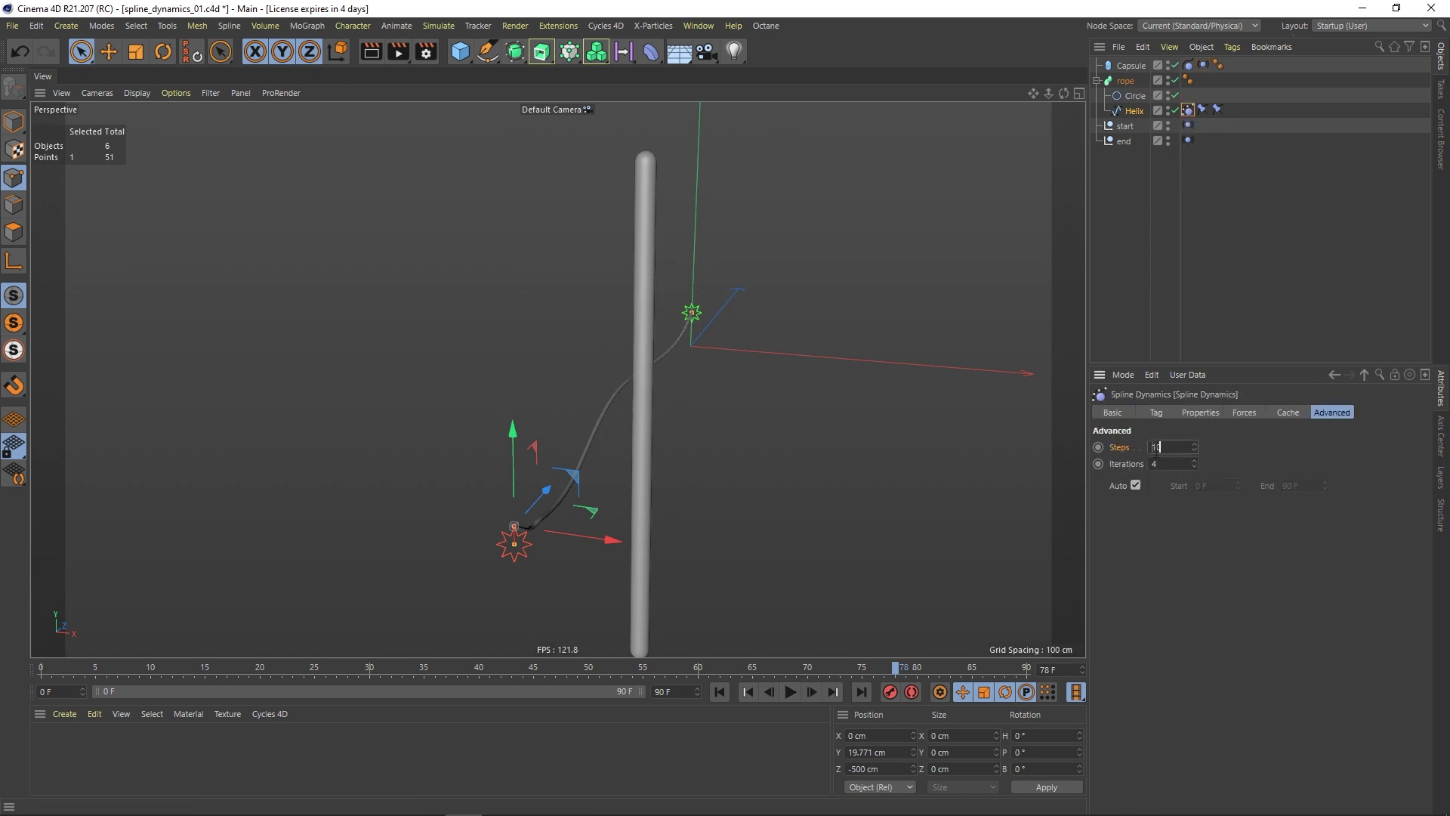
click(721, 692)
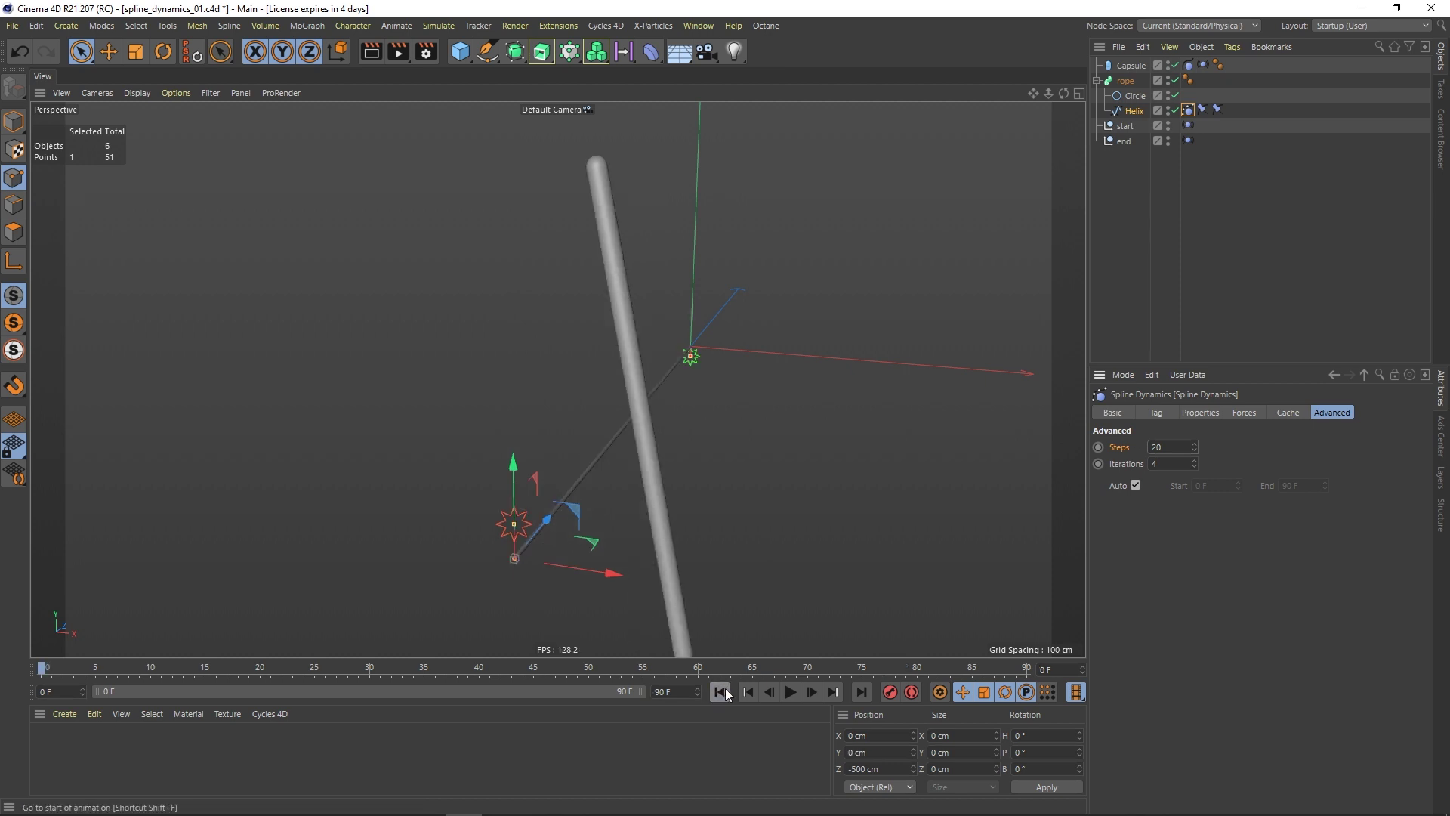
click(791, 692)
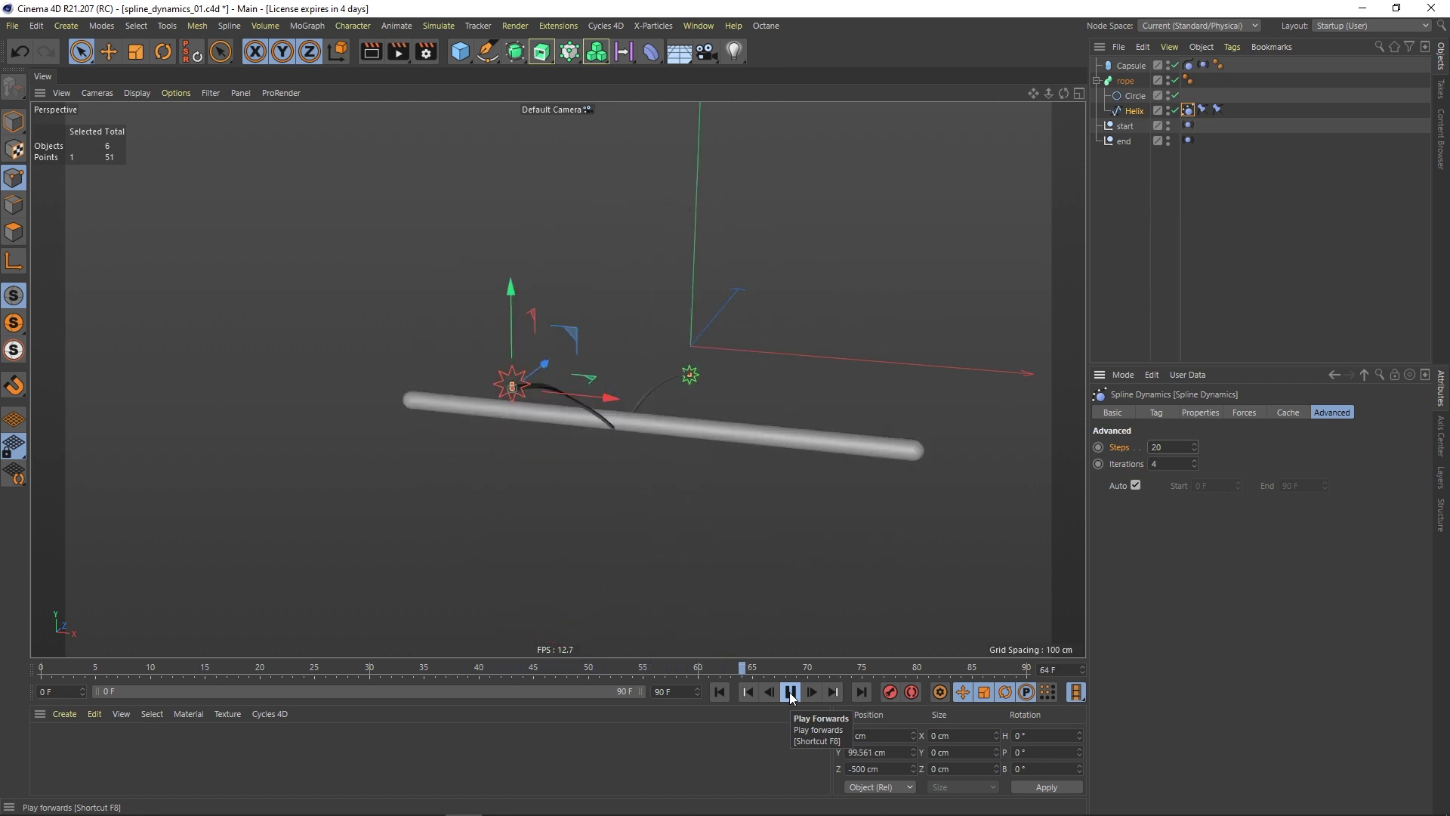
click(791, 692)
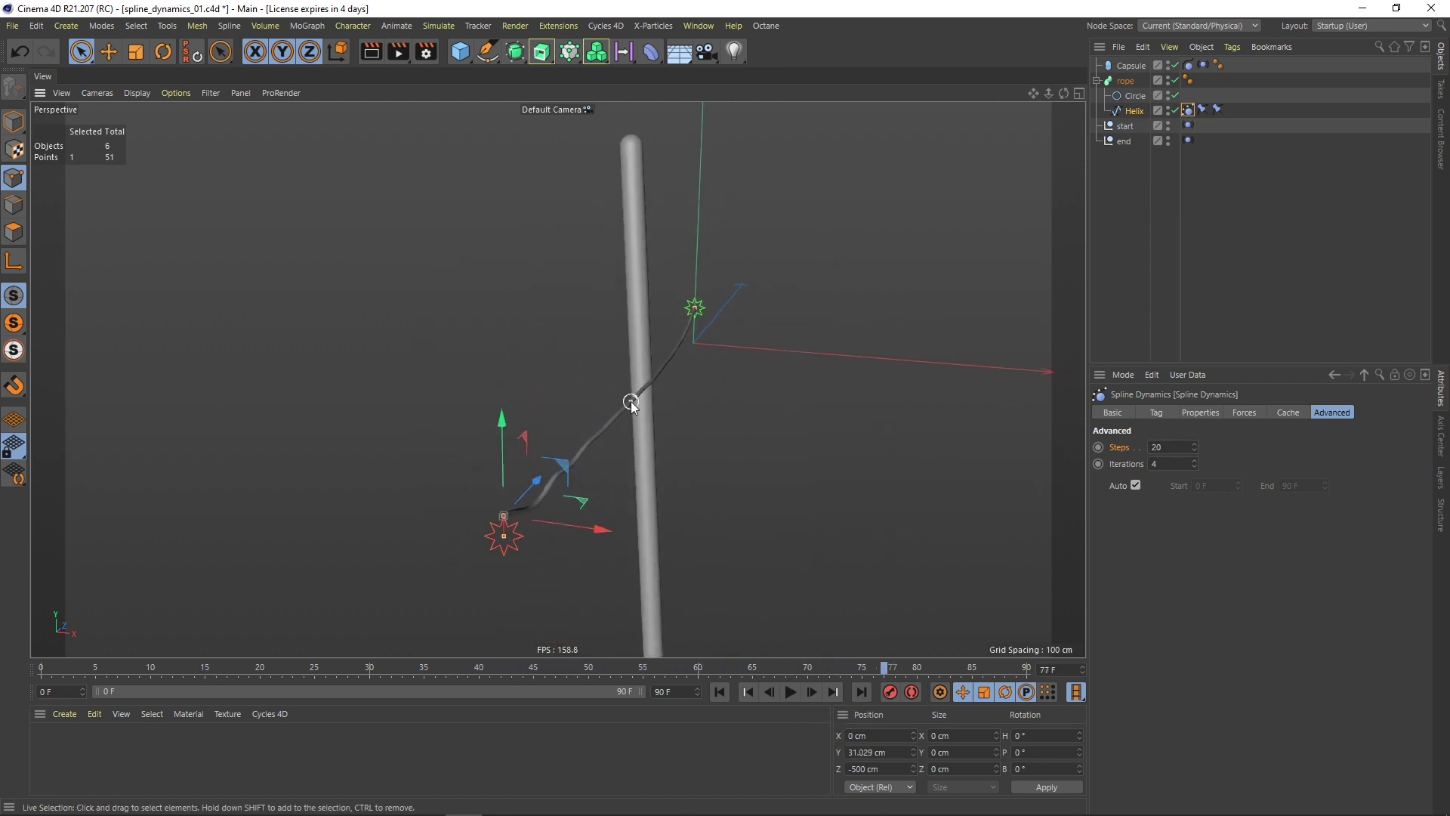
Step: Examine the contact between rope and capsule up close, switching the rope's sweep off and back on to compare with the bare spline
alt+drag(631, 401, 692, 361)
scroll(662, 370, up, 5)
alt+right_drag(692, 363, 761, 343)
click(715, 388)
mouse_move(719, 349)
alt+mouse_down()
mouse_move(715, 388)
mouse_move(705, 340)
mouse_move(701, 360)
alt+mouse_up()
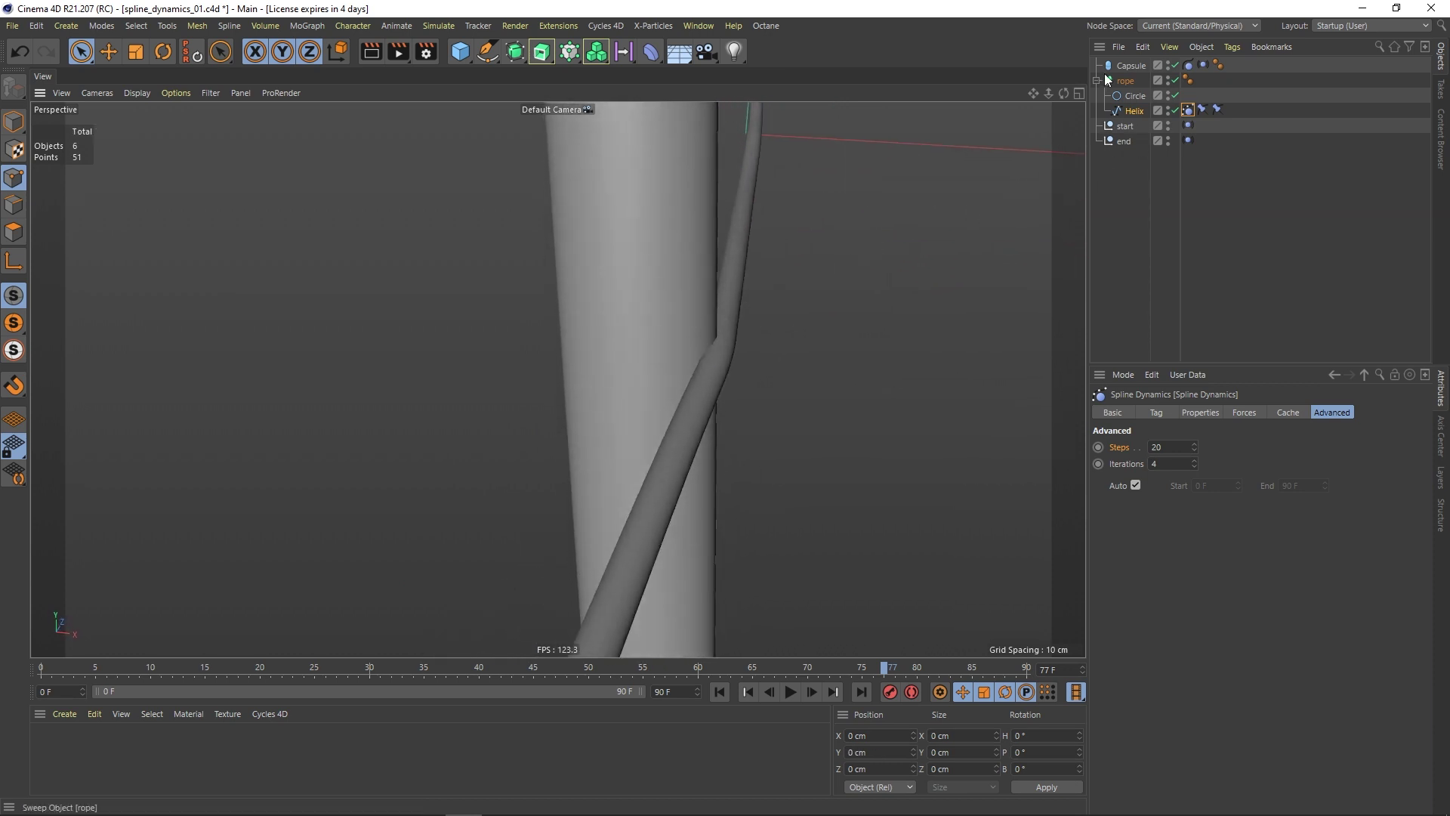
click(1175, 80)
mouse_move(719, 379)
alt+mouse_down()
mouse_move(655, 348)
mouse_move(701, 365)
alt+mouse_up()
click(1175, 80)
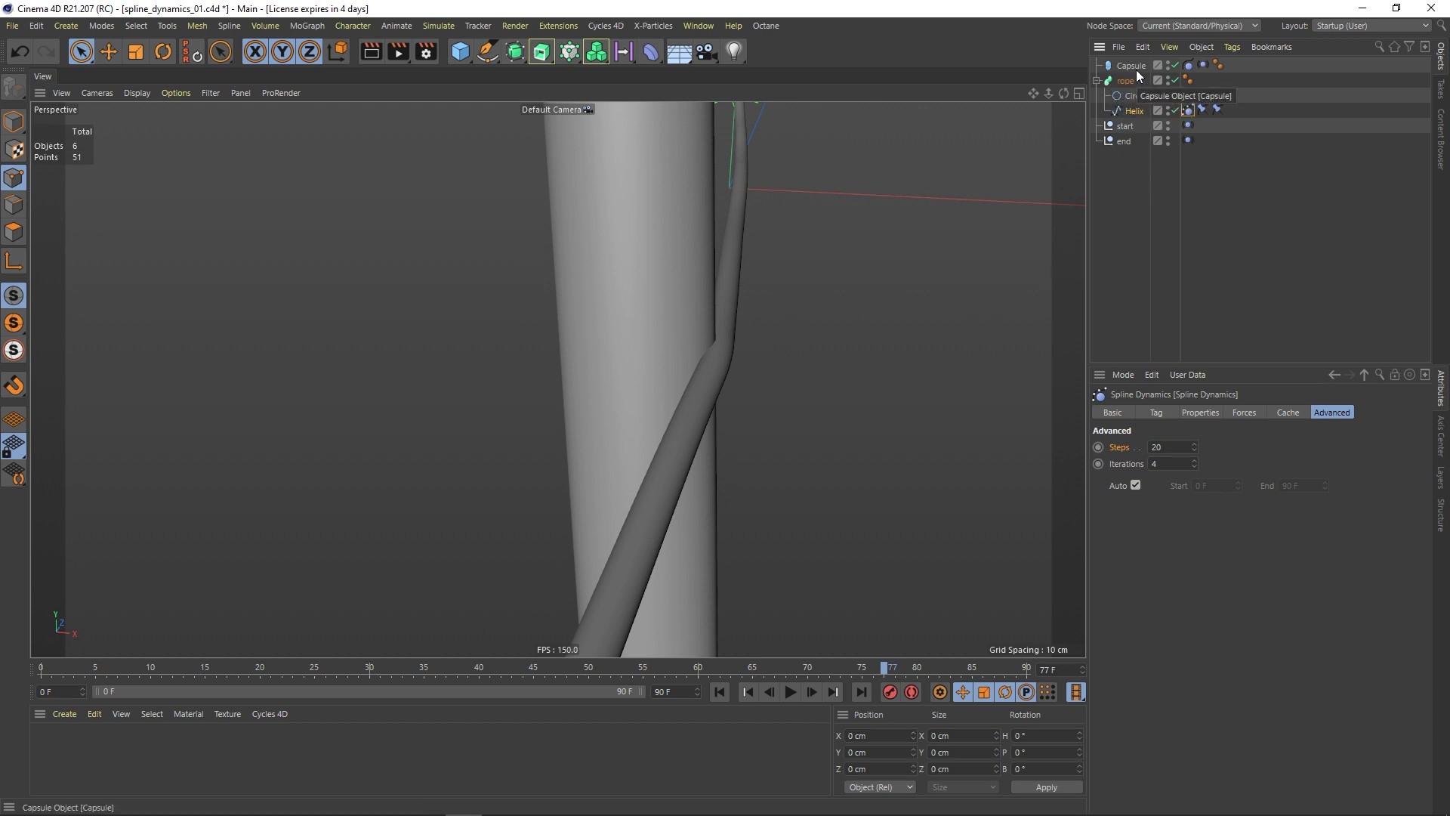
Step: Duplicate the capsule, hide Capsule in the viewport and renders, and set the radius of Capsule.1 to 7 cm
ctrl+drag(1136, 68, 1137, 72)
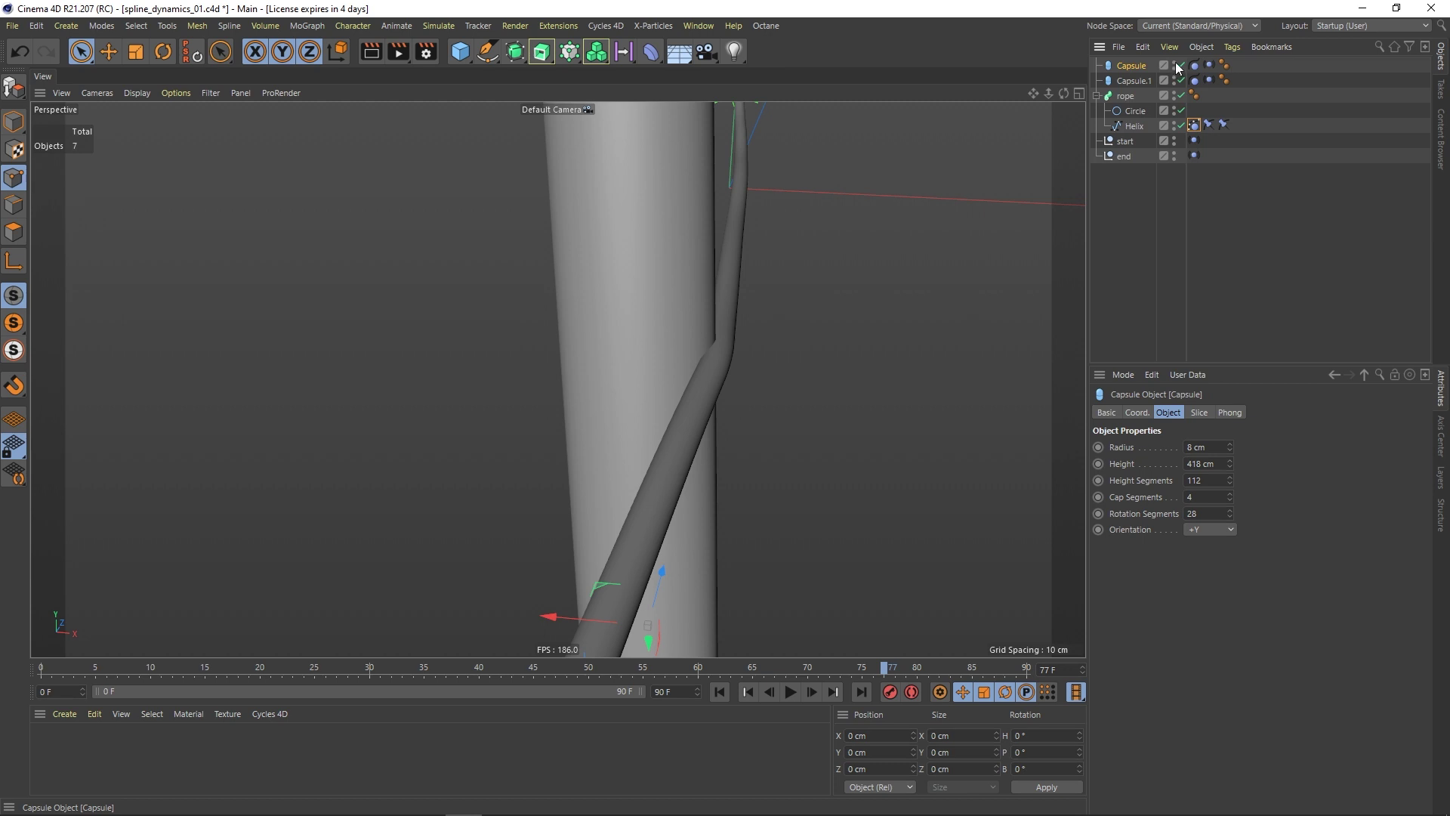
click(1136, 79)
text(7)
key(Return)
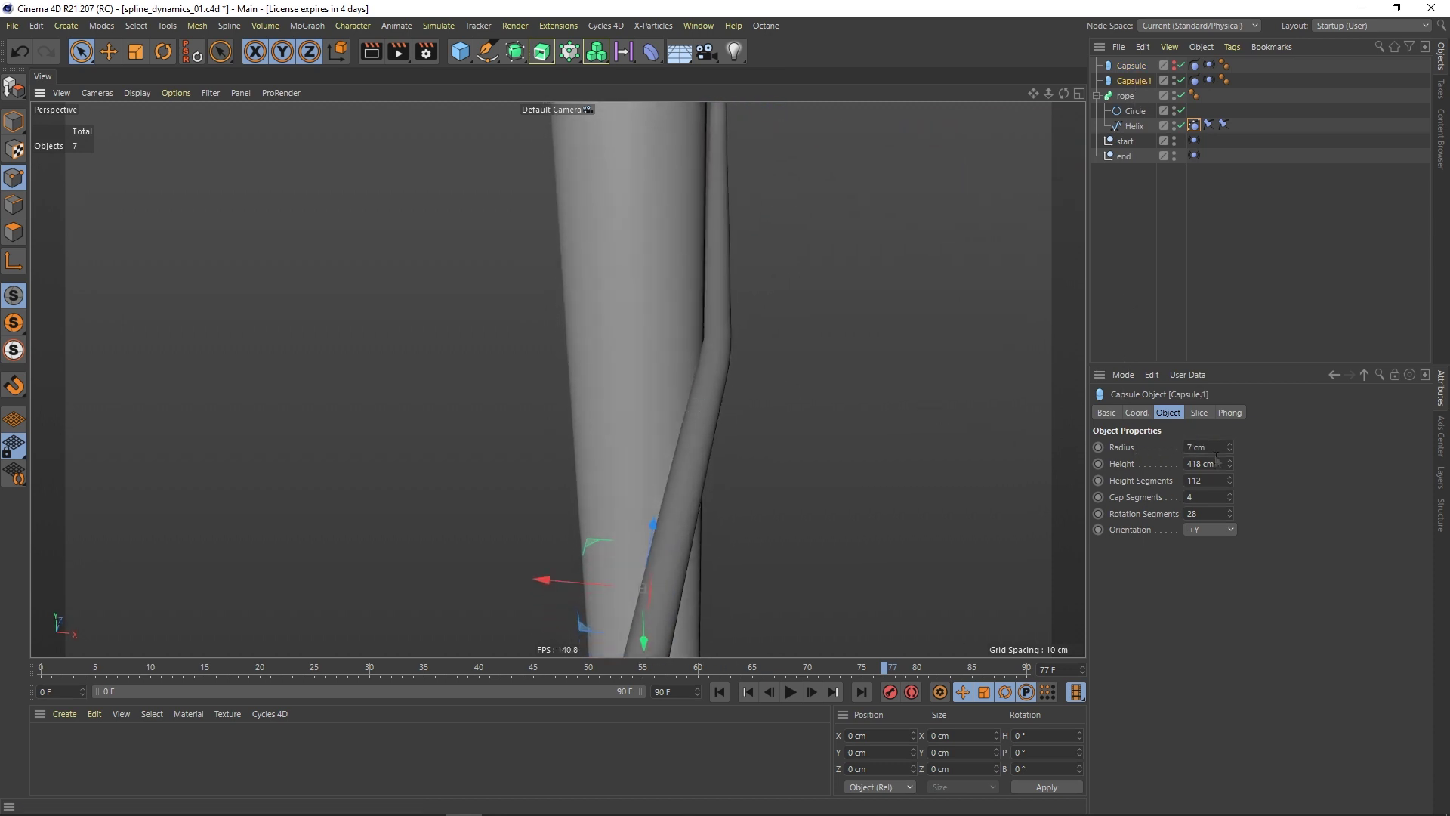
Step: Try a smaller radius such as 6.8 cm for Capsule.1, and set it back to 7 cm
text(5)
key(Return)
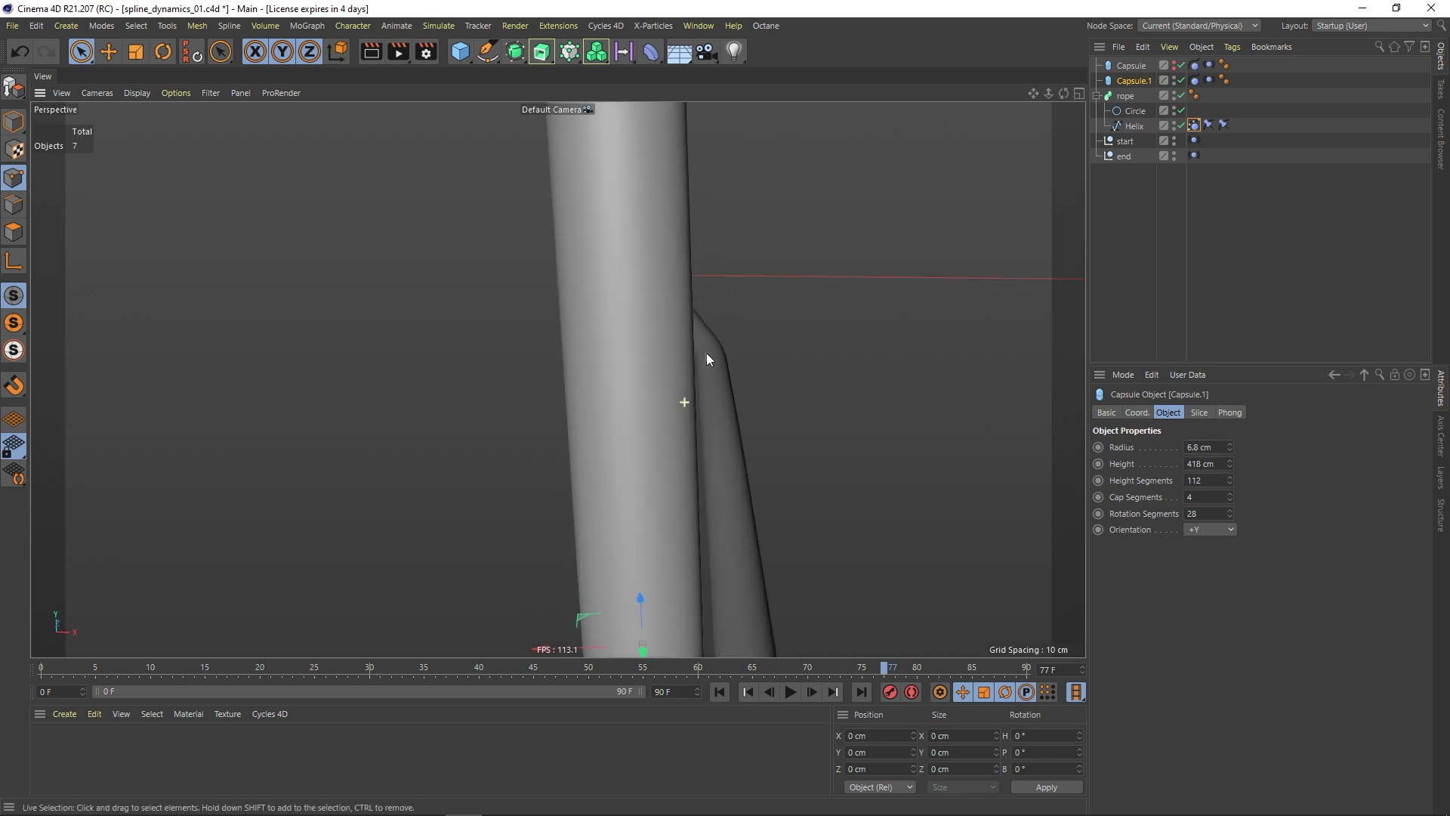
text(7)
key(Return)
Step: Inspect the rope's contact with the thinner capsule from several angles, play the simulation briefly, and return to the first frame
mouse_move(699, 361)
alt+mouse_down()
mouse_move(659, 391)
mouse_move(713, 360)
alt+mouse_up()
alt+right_drag(715, 356, 595, 408)
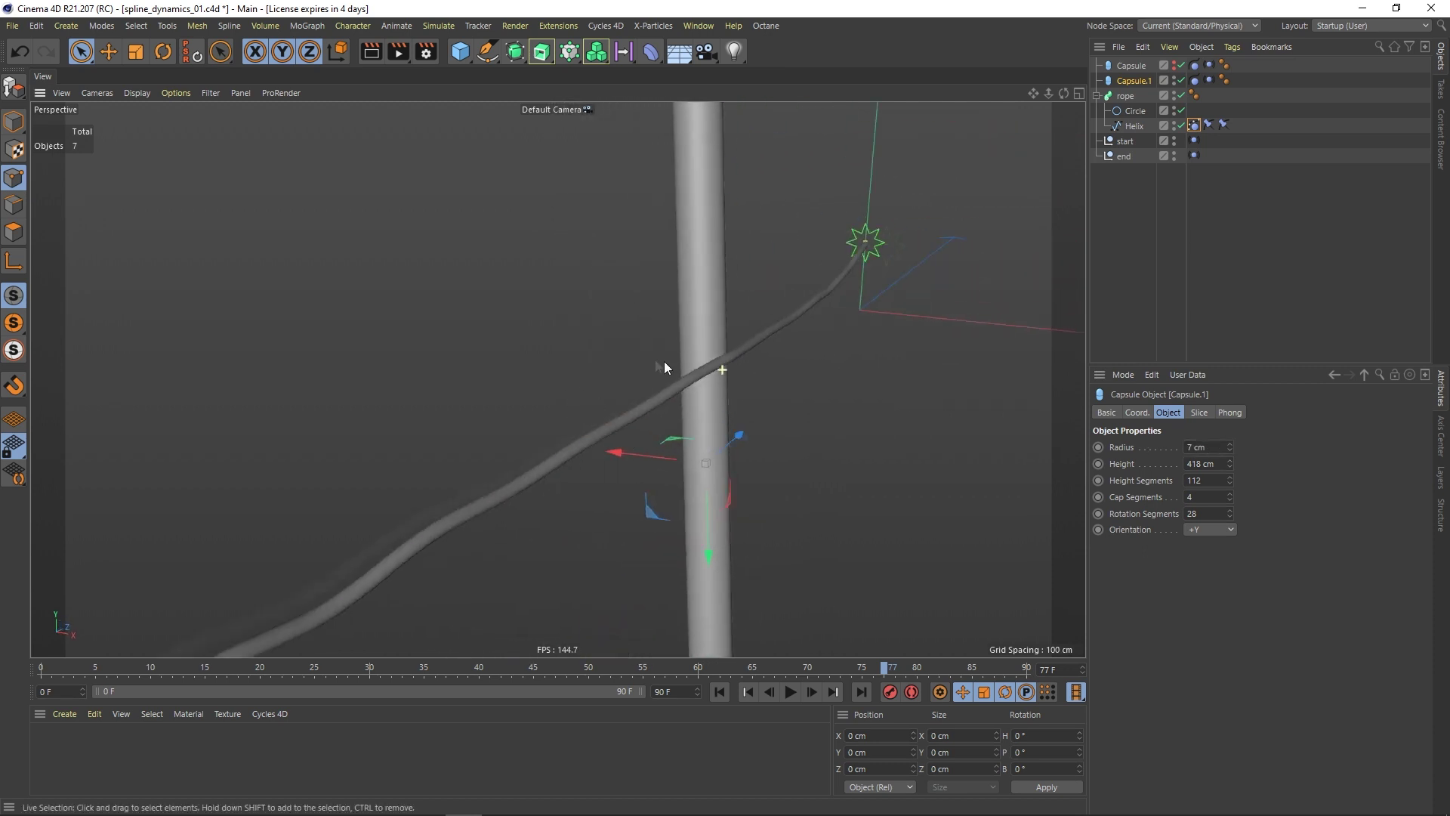
alt+drag(698, 370, 667, 394)
alt+right_drag(715, 343, 638, 376)
alt+drag(696, 336, 682, 347)
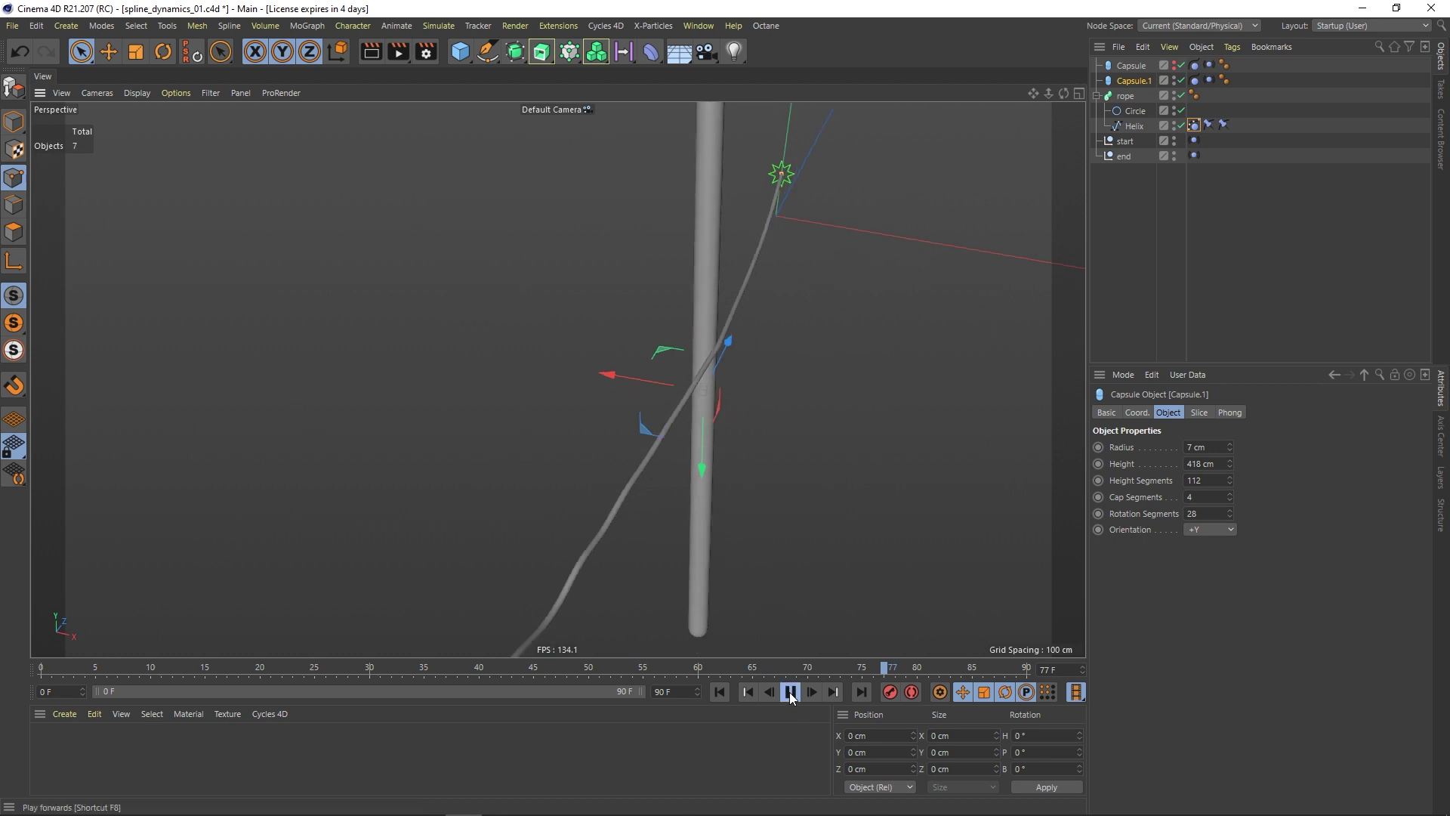
click(790, 692)
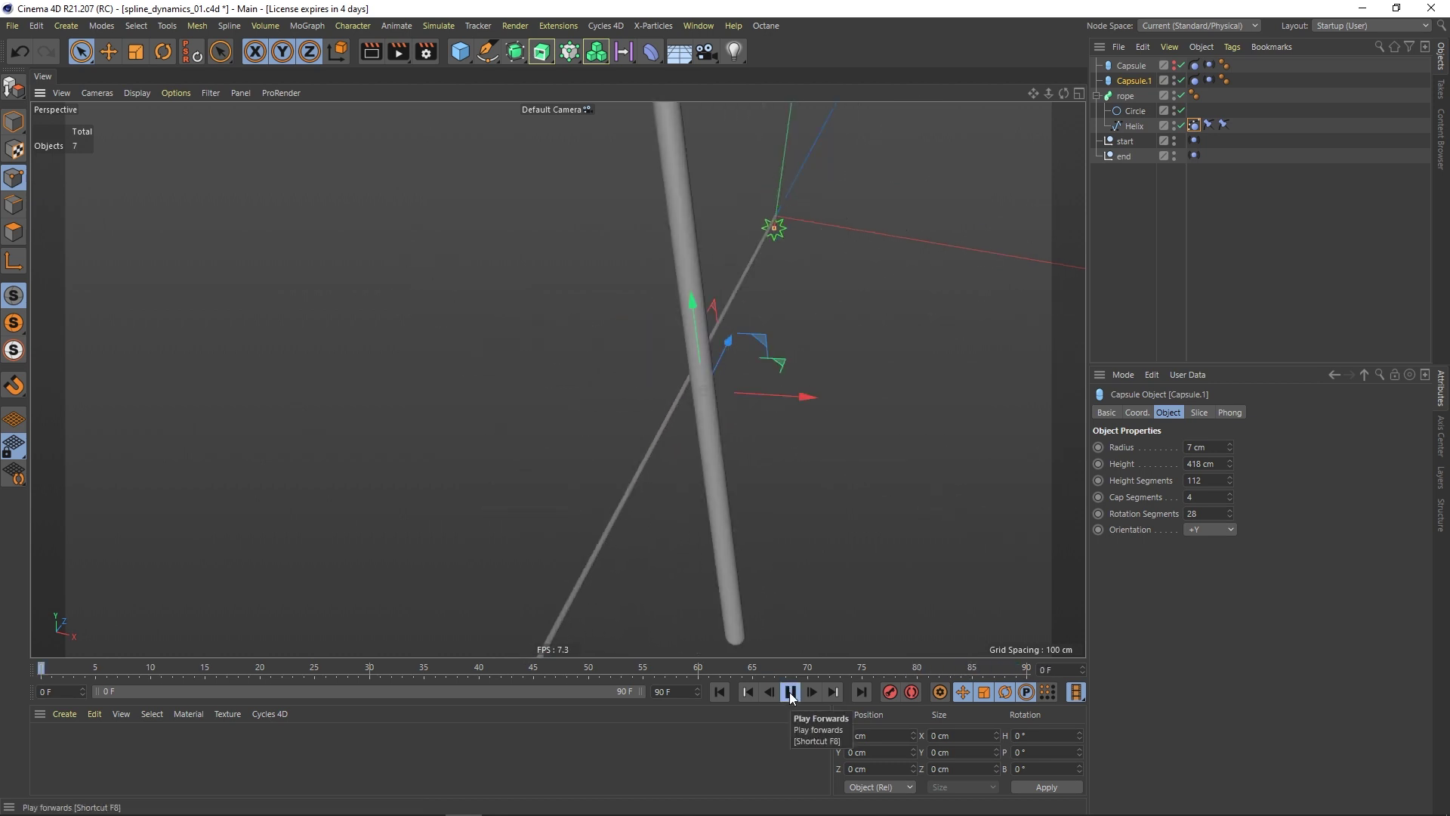
click(790, 692)
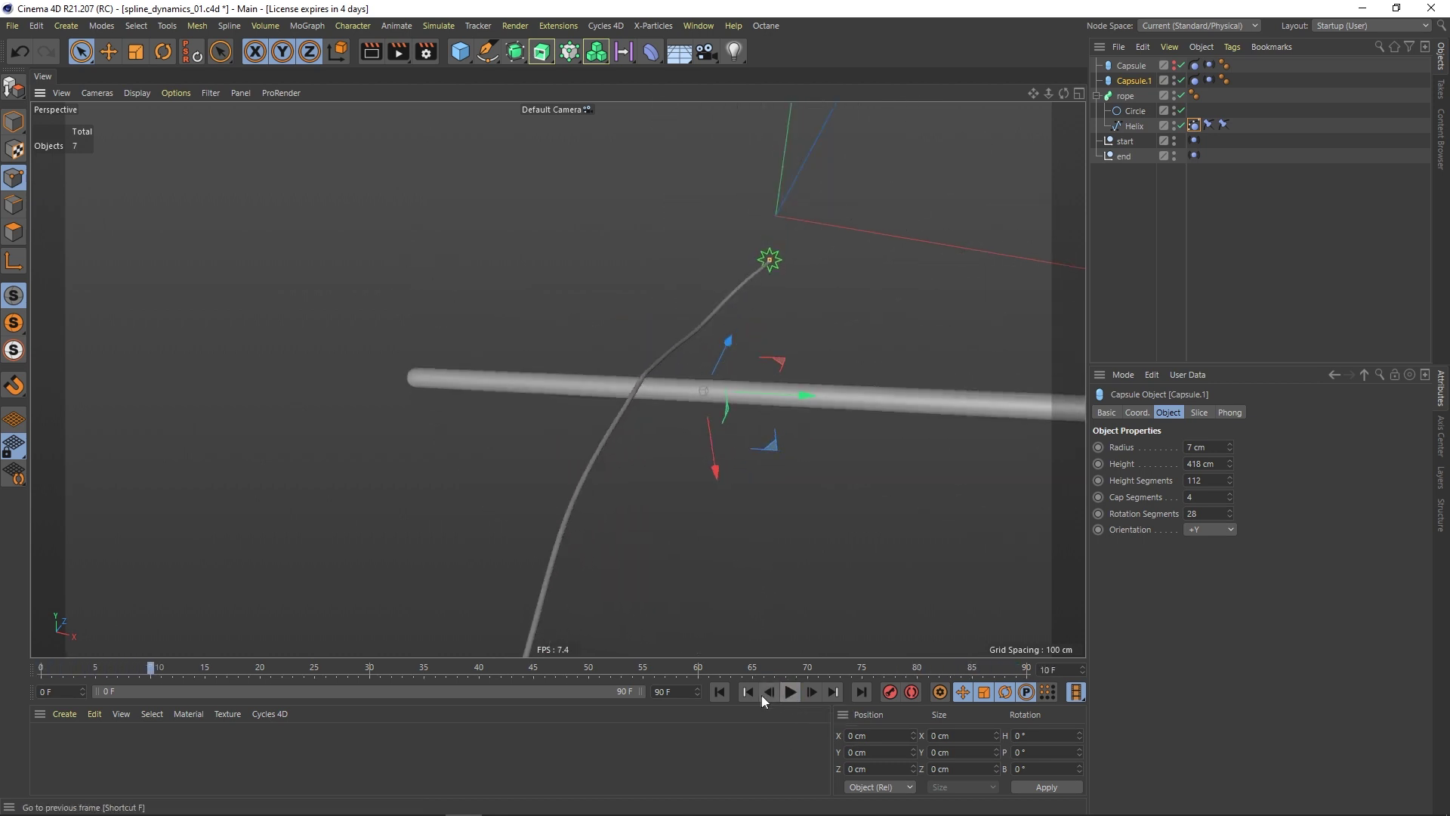
click(719, 692)
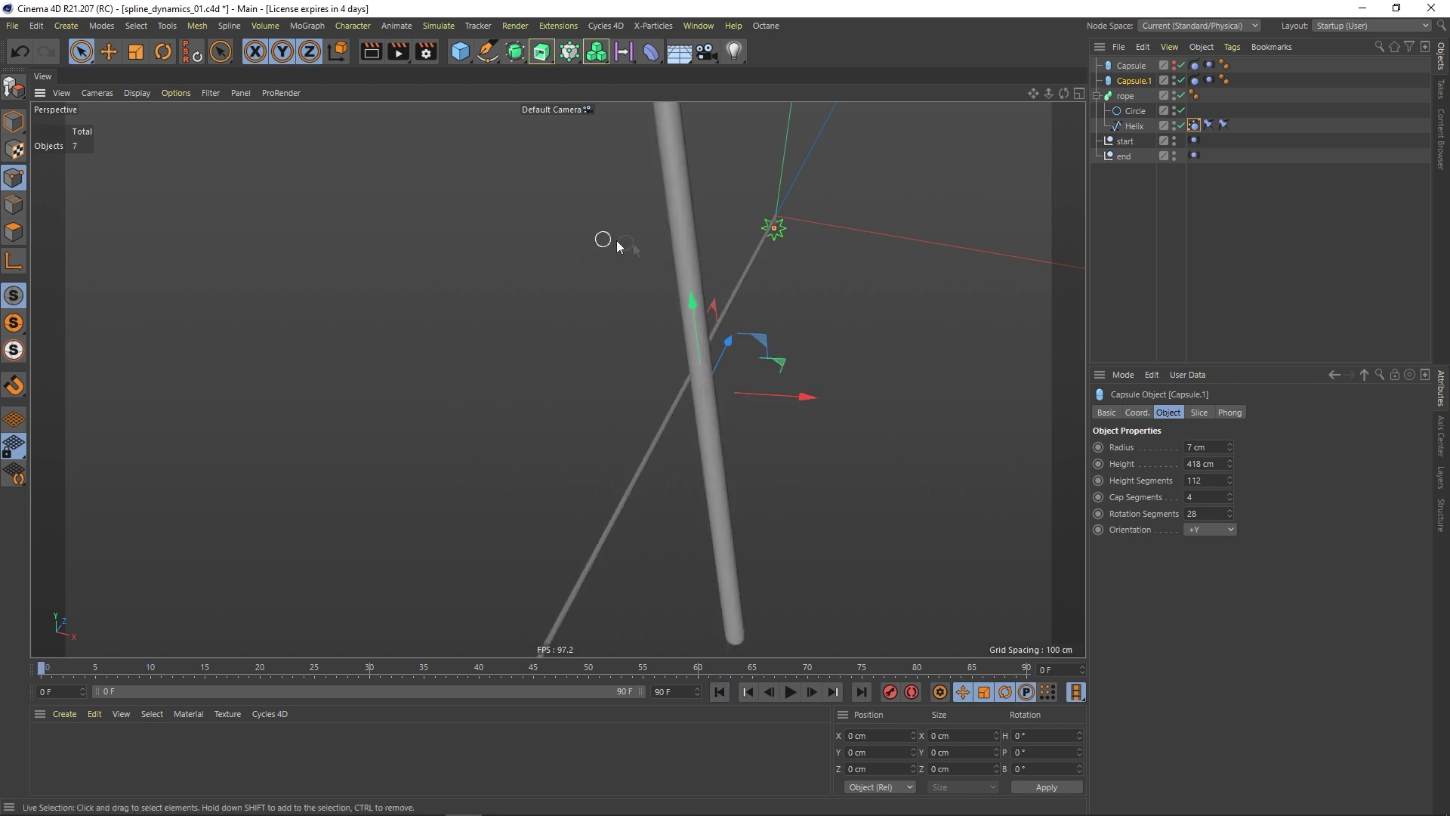
Step: Bake Capsule.1 and the rope sweep as Alembic, keeping the original objects
click(1131, 174)
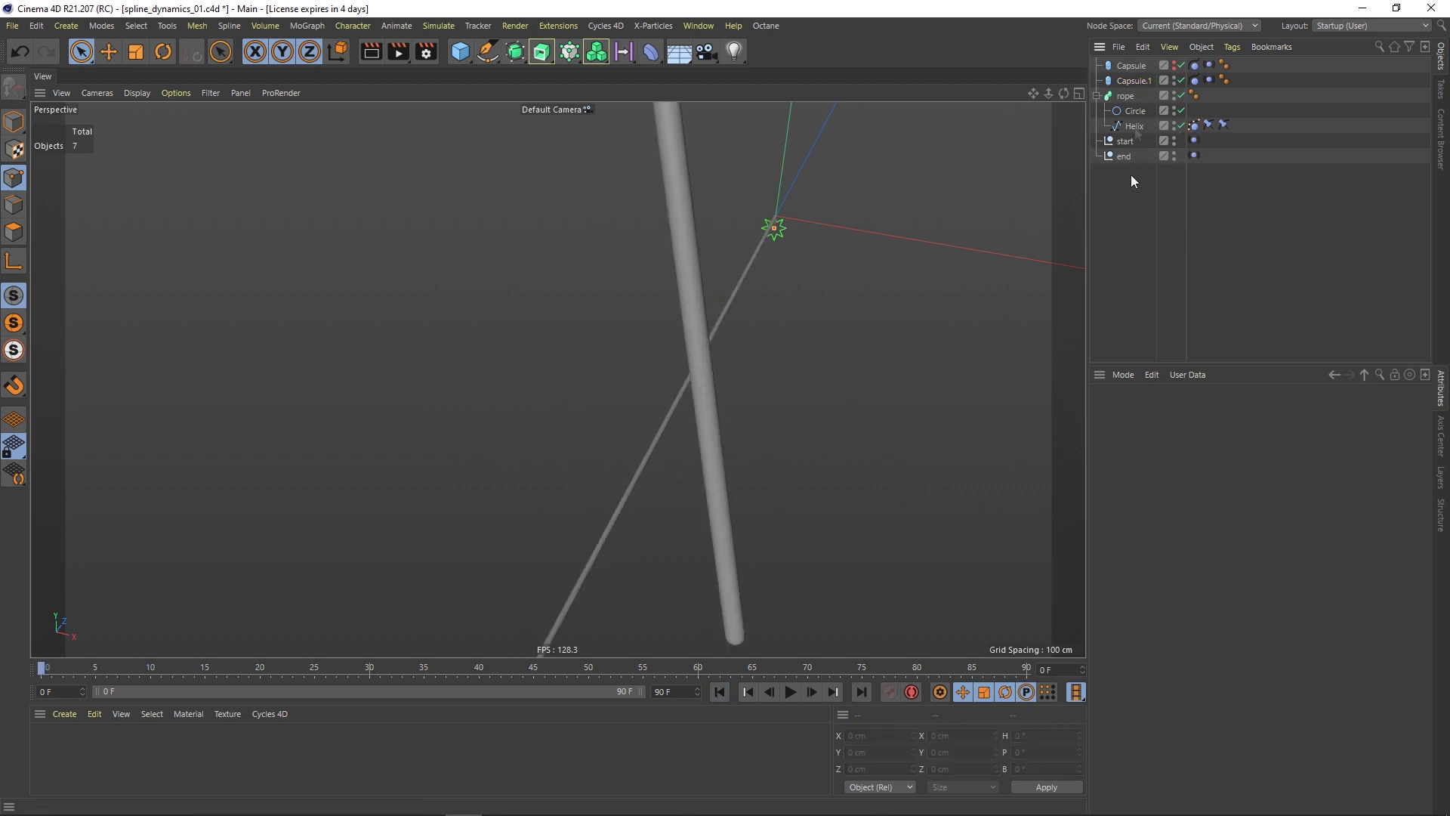
click(1135, 80)
click(1097, 96)
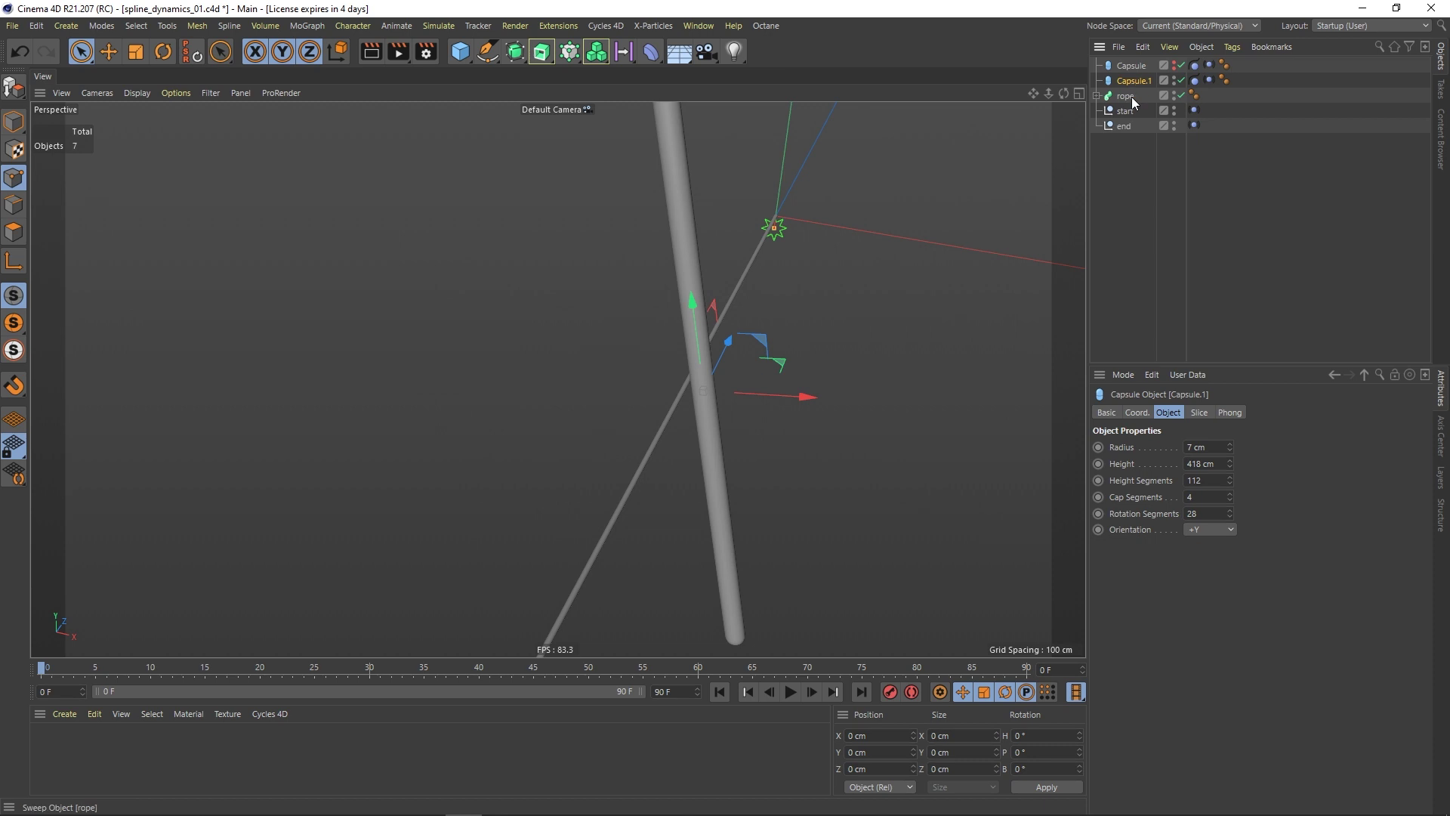
ctrl+click(1132, 97)
right_click(1131, 97)
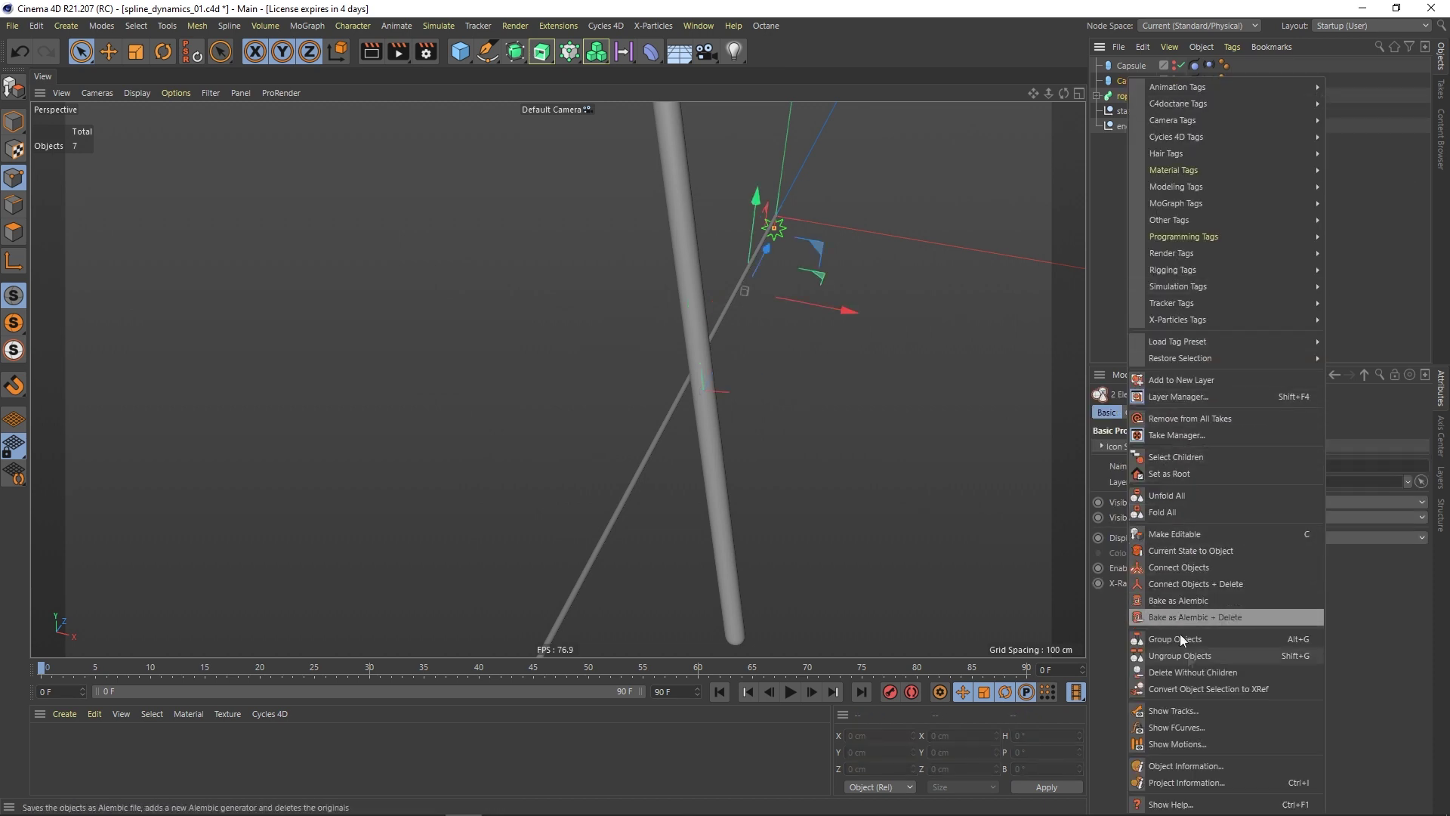
click(1192, 601)
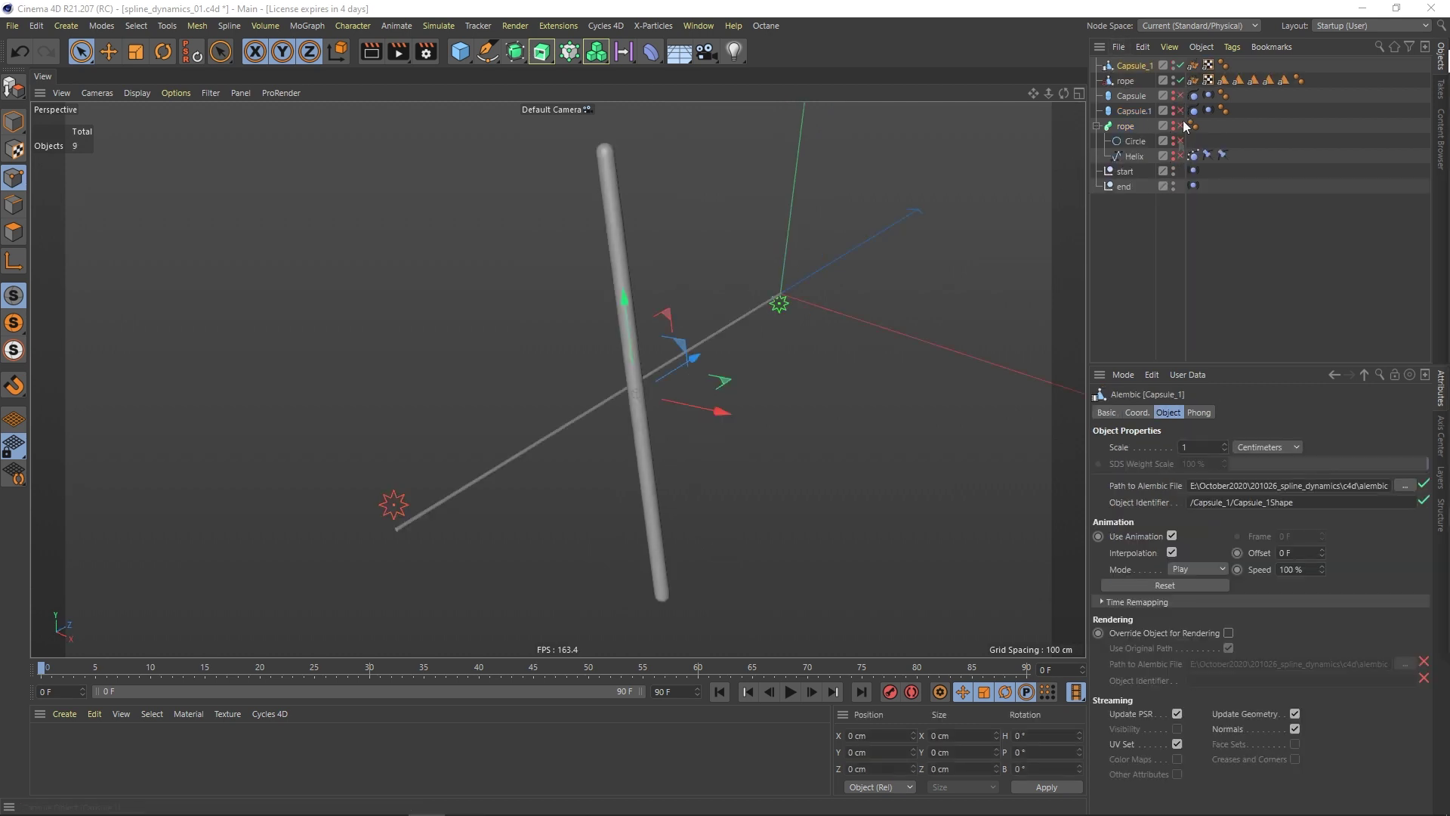
Step: Play the baked Alembic animation, inspect the rope collision from different angles, and replay it from the first frame
click(791, 692)
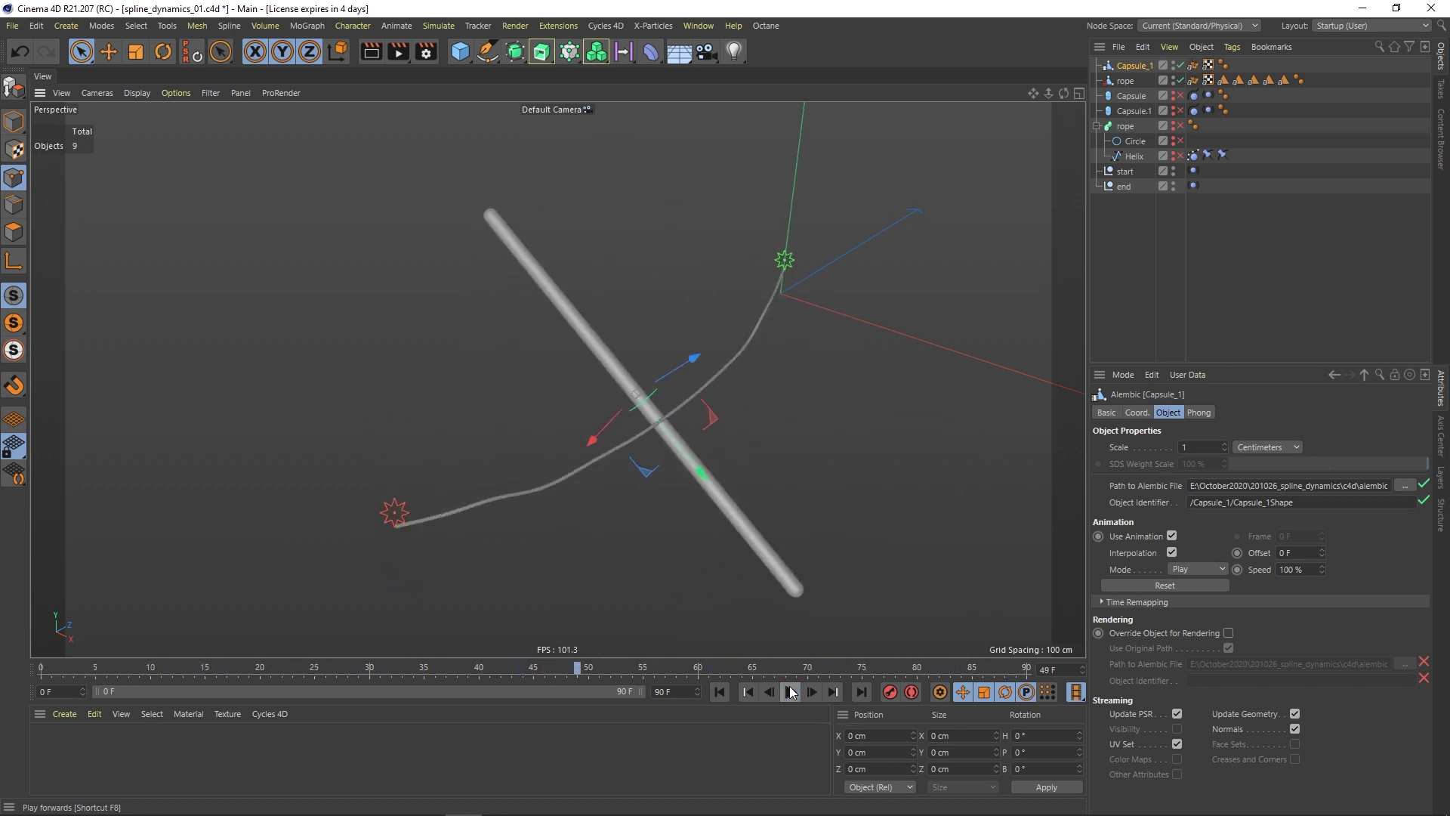
click(791, 692)
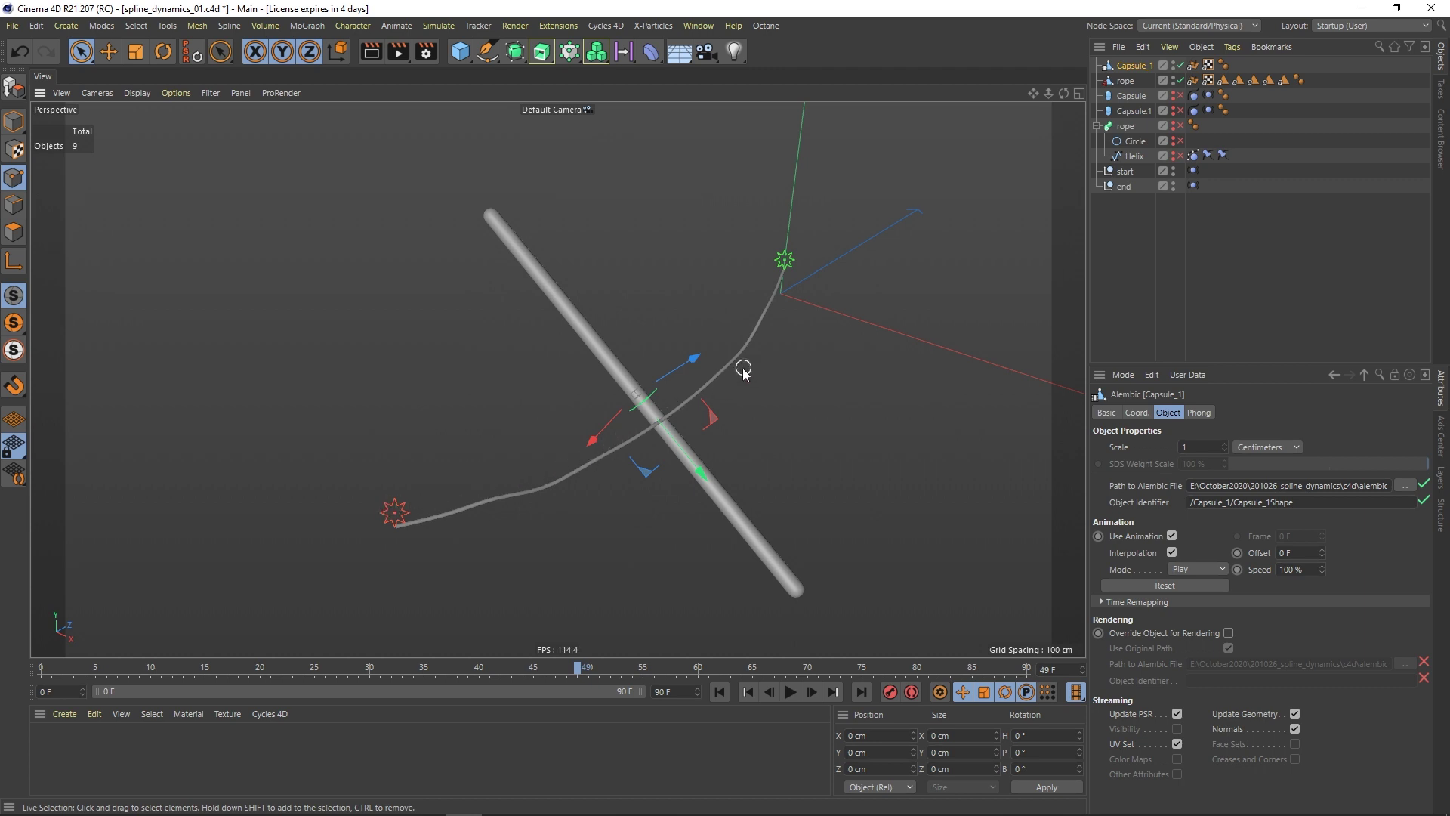
alt+drag(655, 454, 630, 519)
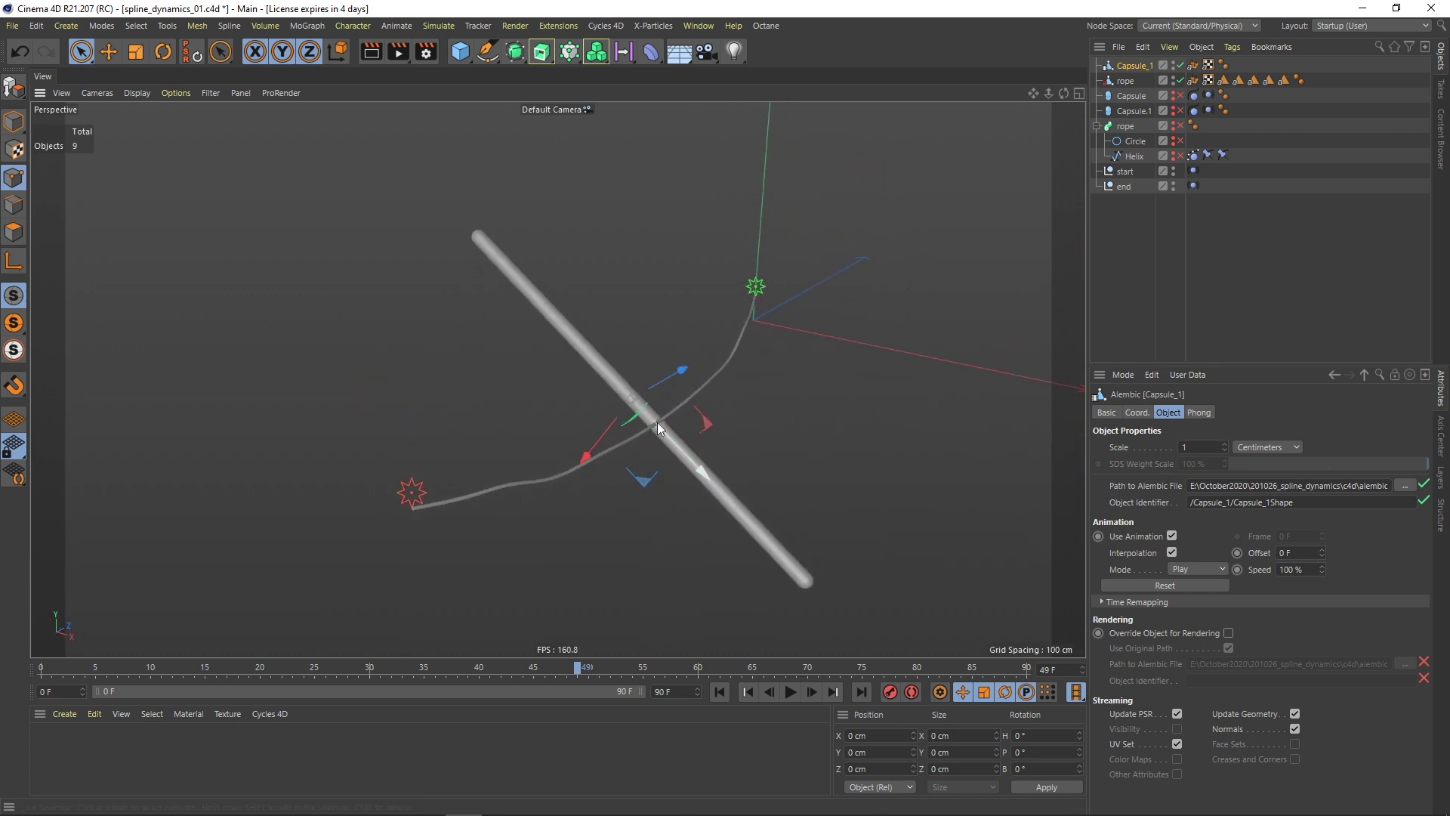
alt+drag(658, 423, 655, 419)
alt+drag(602, 375, 657, 414)
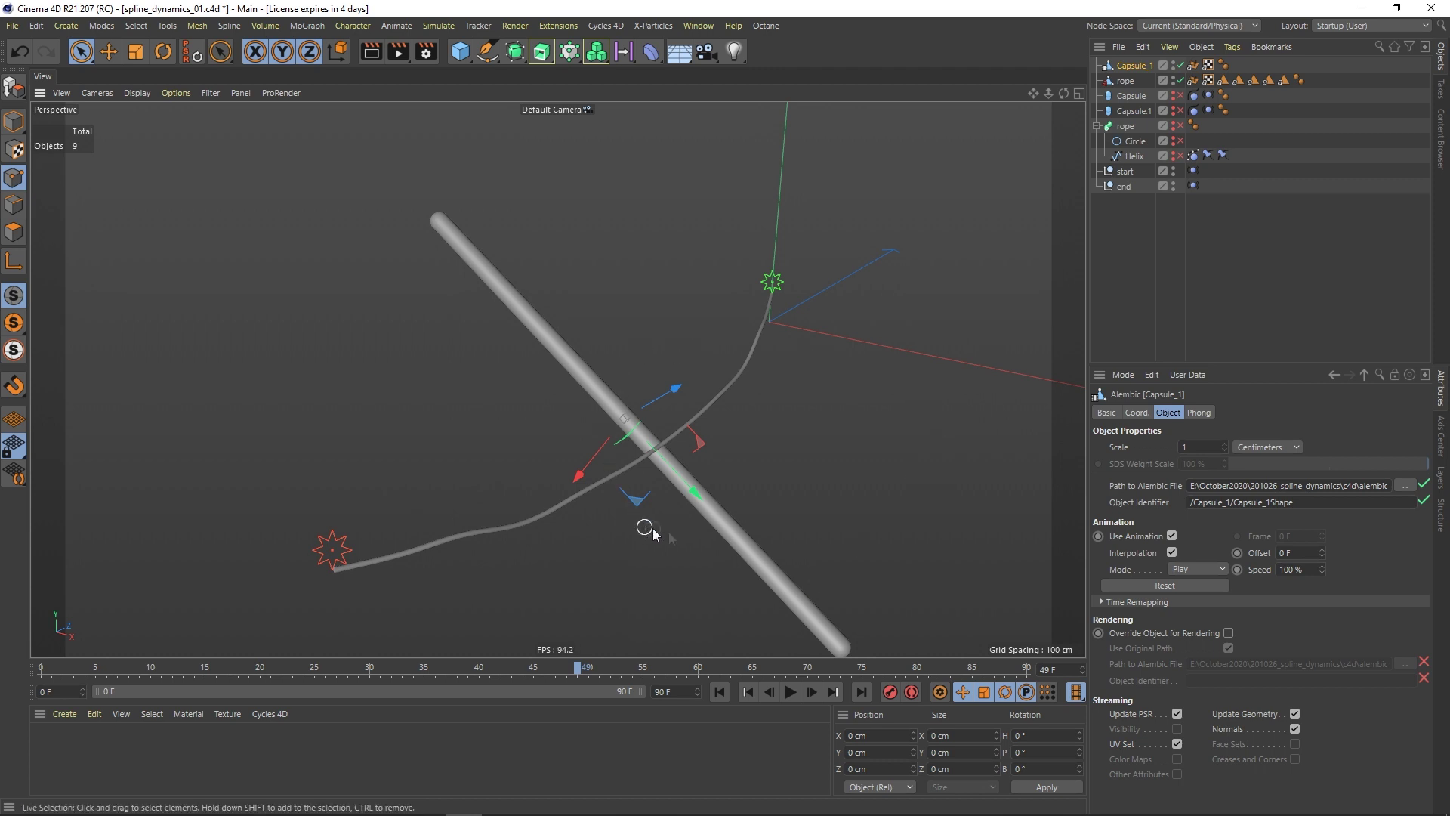
click(719, 692)
click(791, 692)
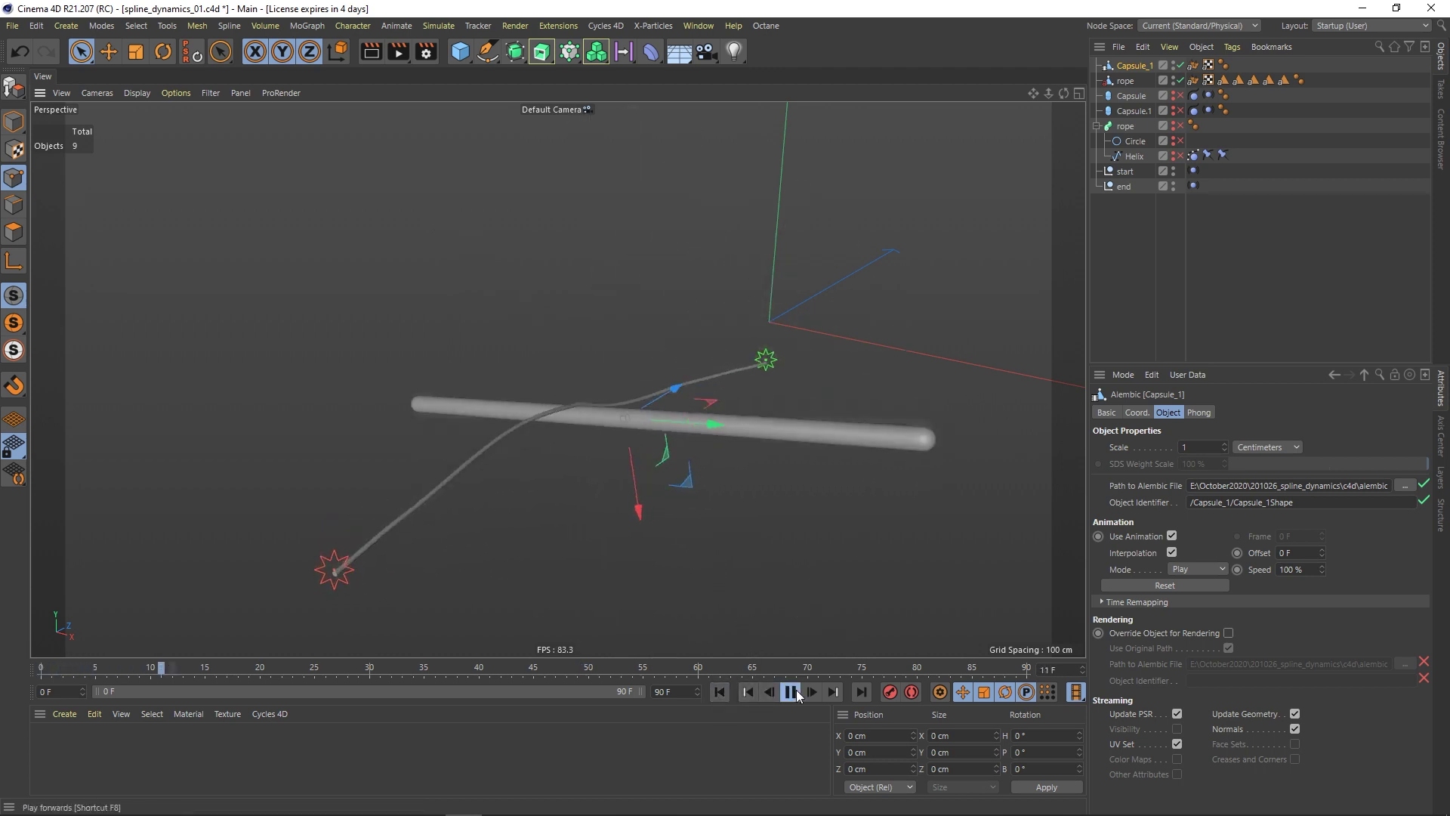
click(797, 694)
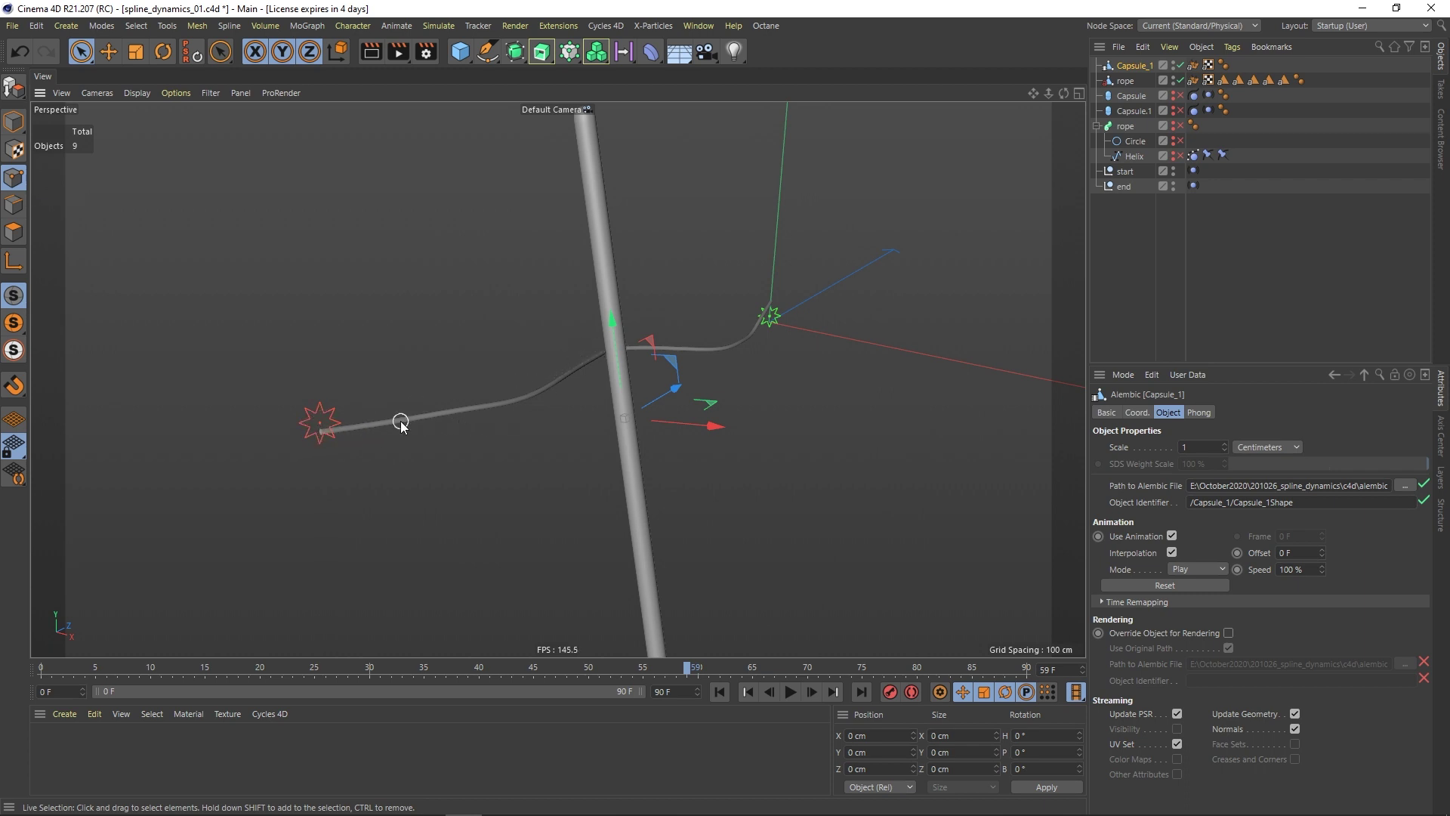
Step: Set the animation offset of the Alembic objects Capsule_1 and rope to -1 F and check the playback
ctrl+click(1133, 81)
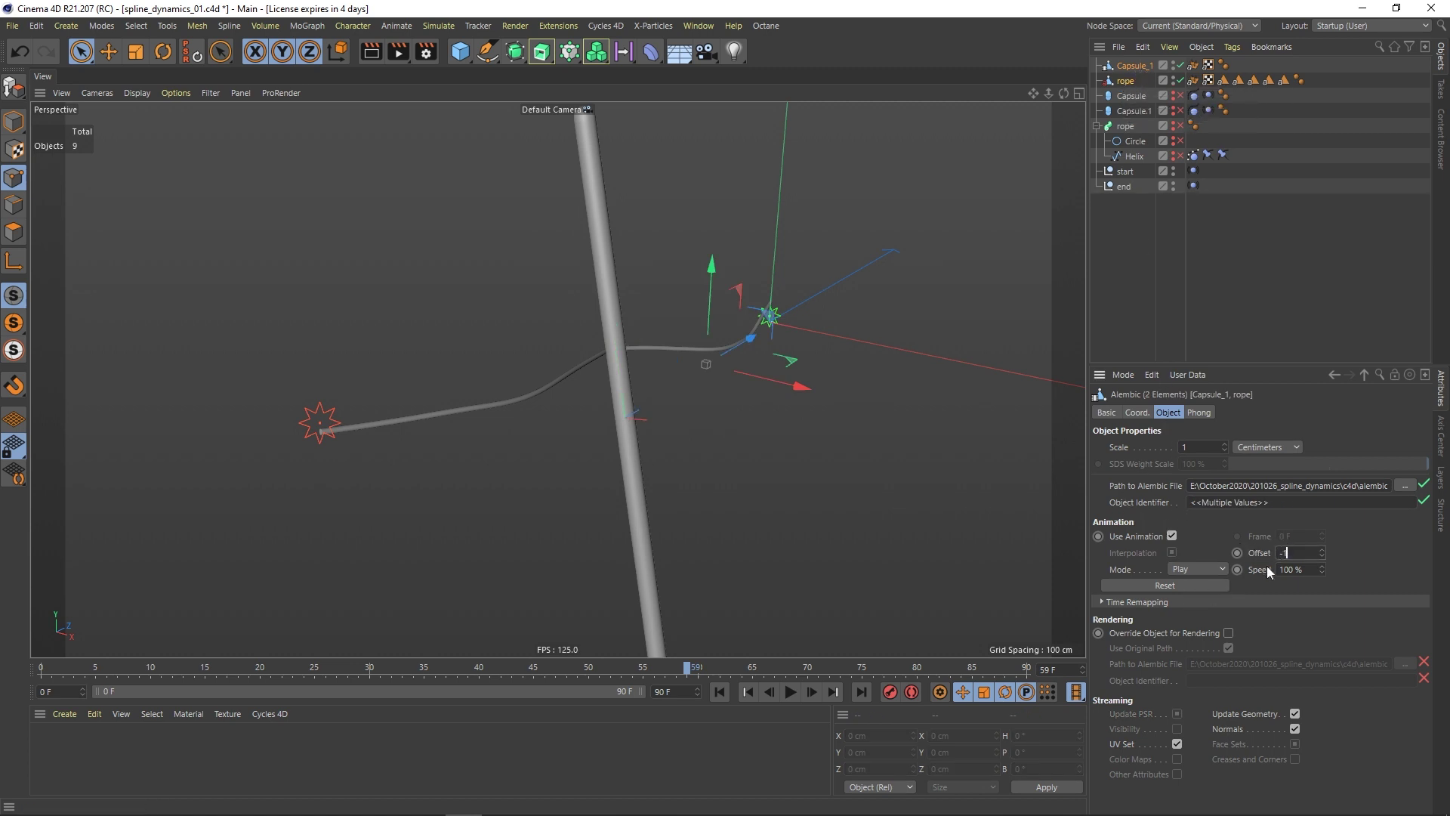
key(Return)
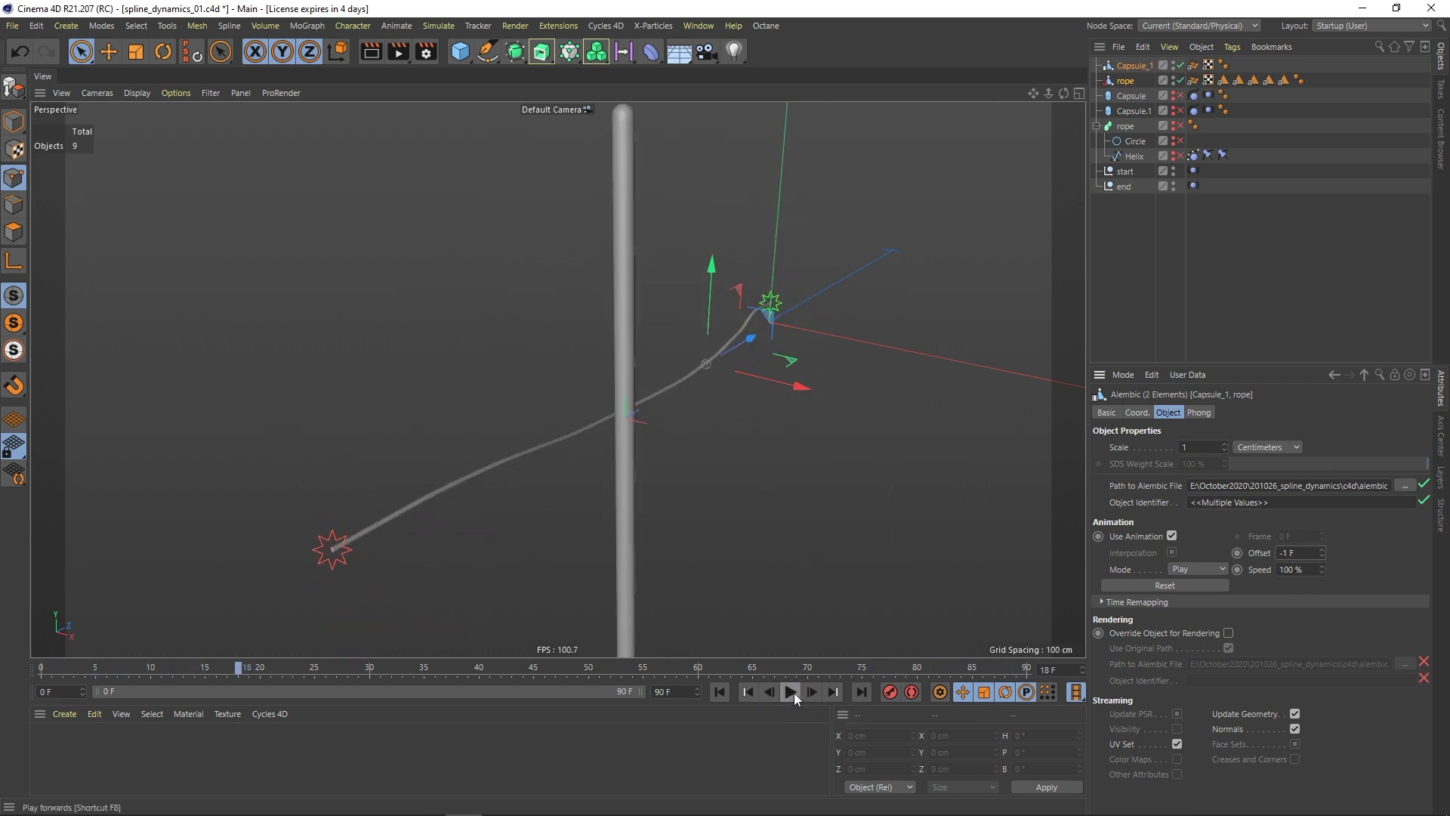
click(792, 692)
click(1148, 252)
alt+drag(695, 398, 757, 391)
alt+drag(647, 408, 601, 408)
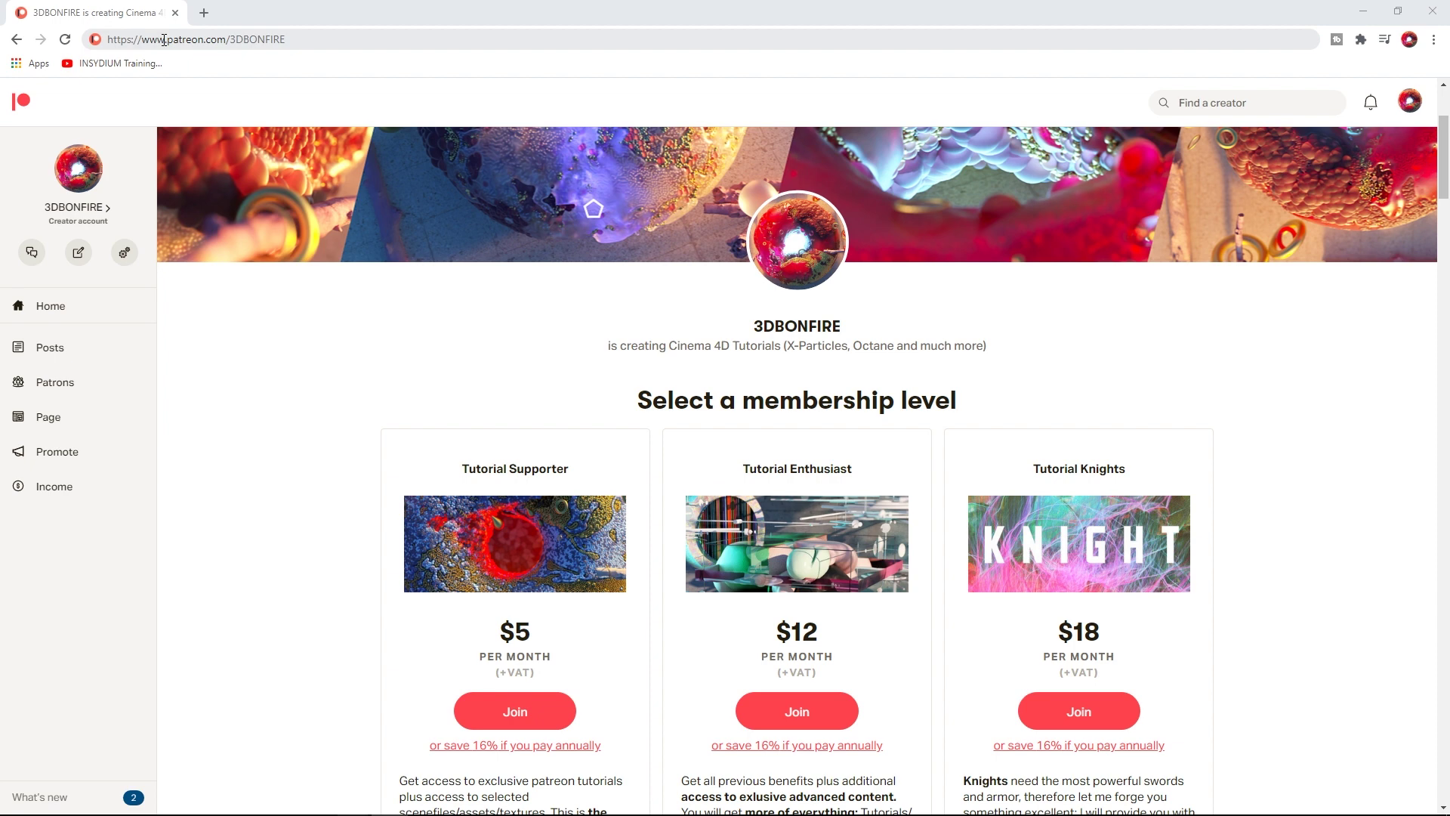
Step: Switch to the browser, highlight the 3DBONFIRE Patreon page address, and look through the membership levels
drag(164, 40, 194, 43)
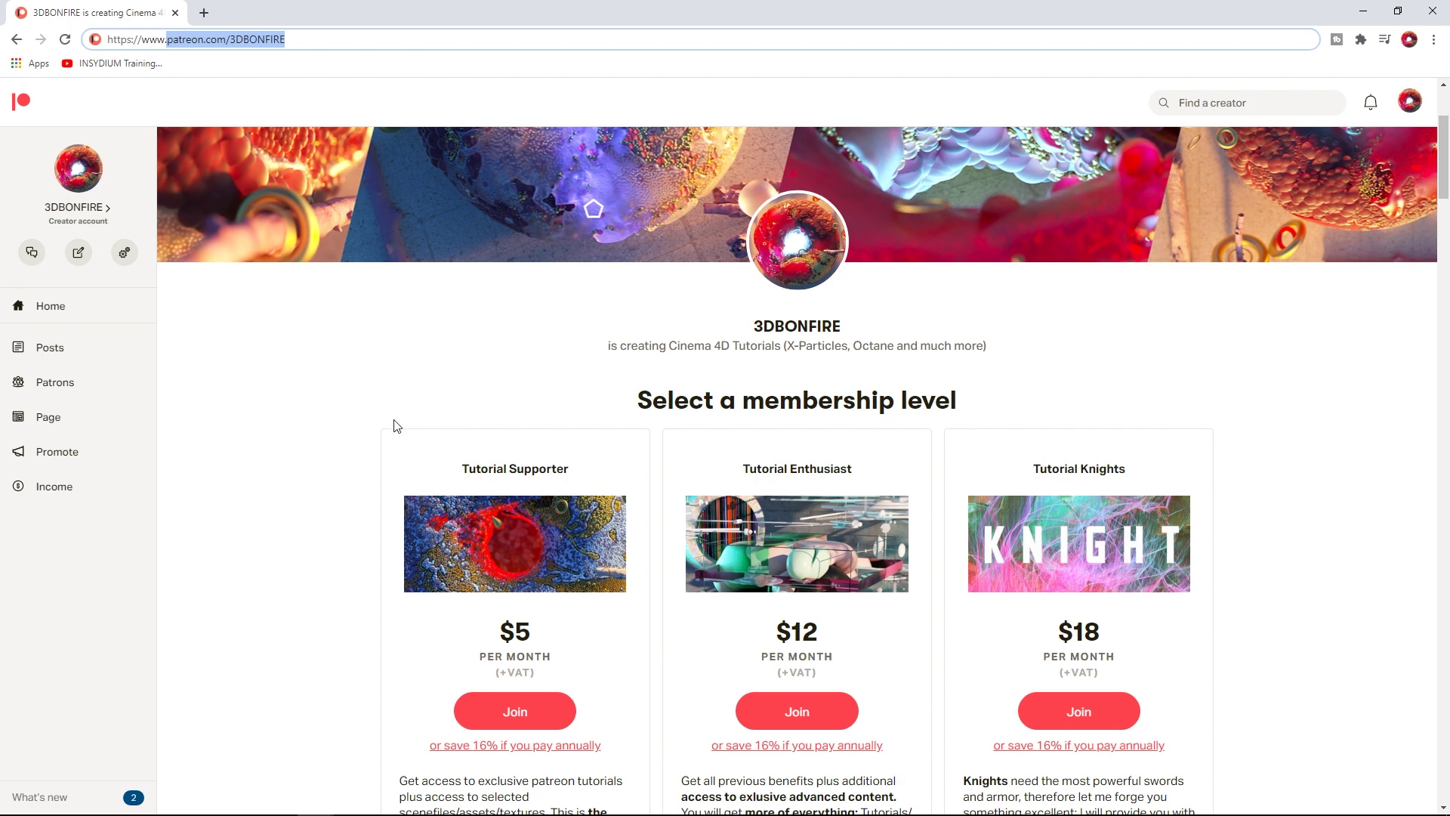
scroll(405, 408, down, 1)
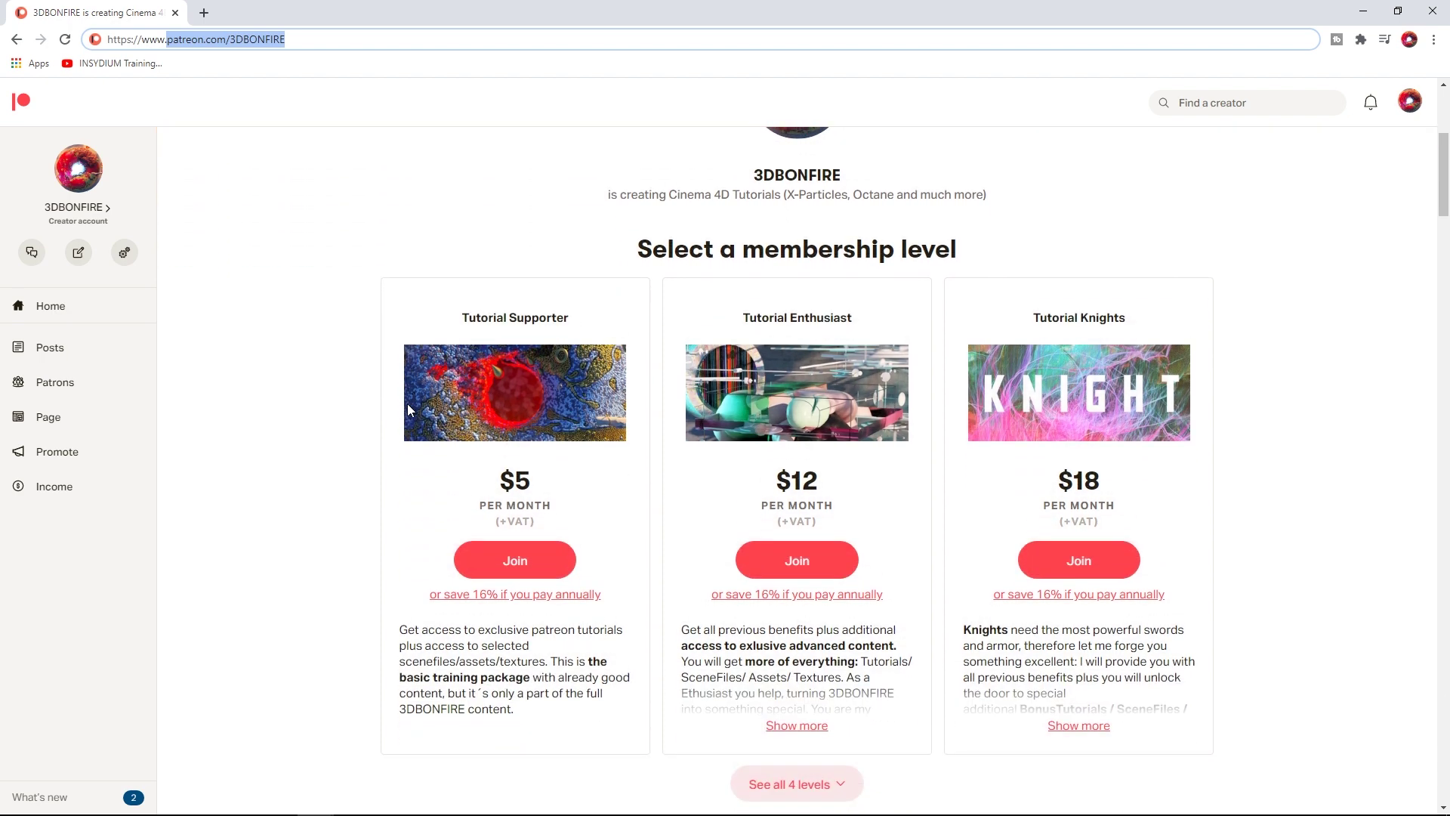